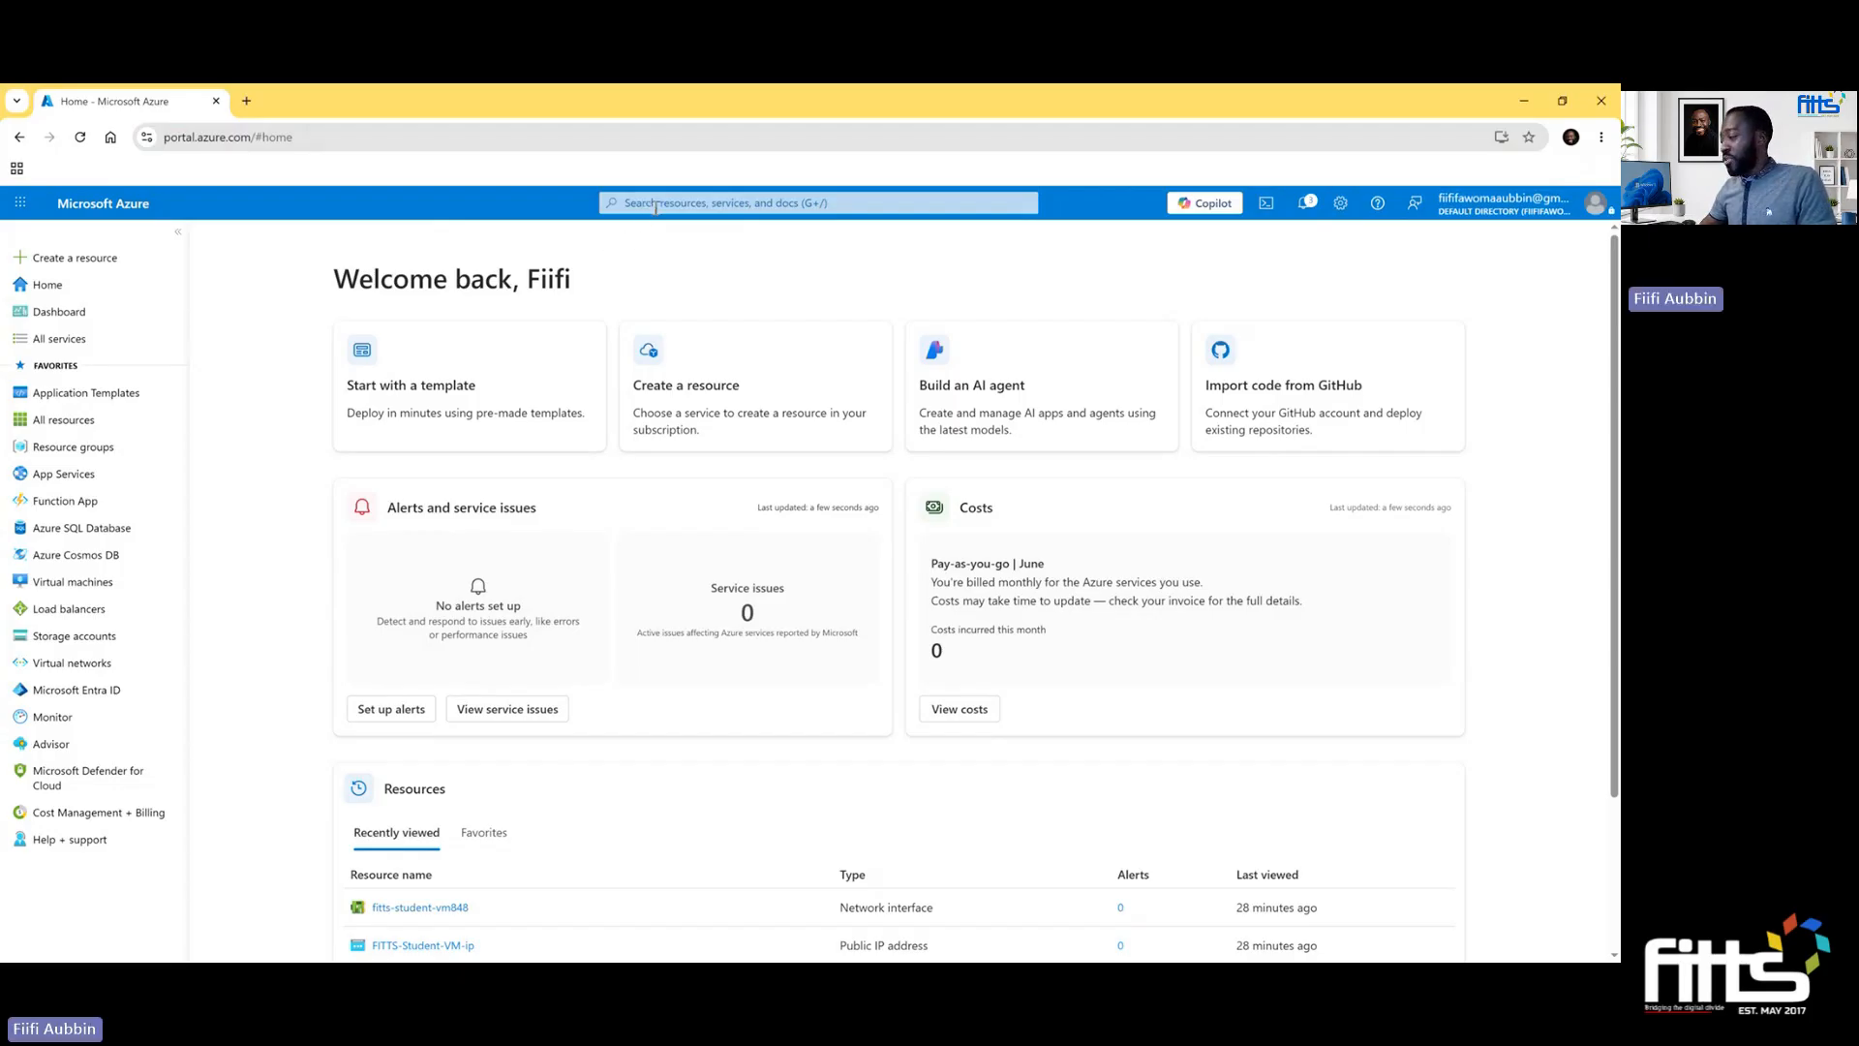
# - Find the Virtual machines service by searching for "virtual machines" and start creating a standard virtual machine
pyautogui.click(660, 205)
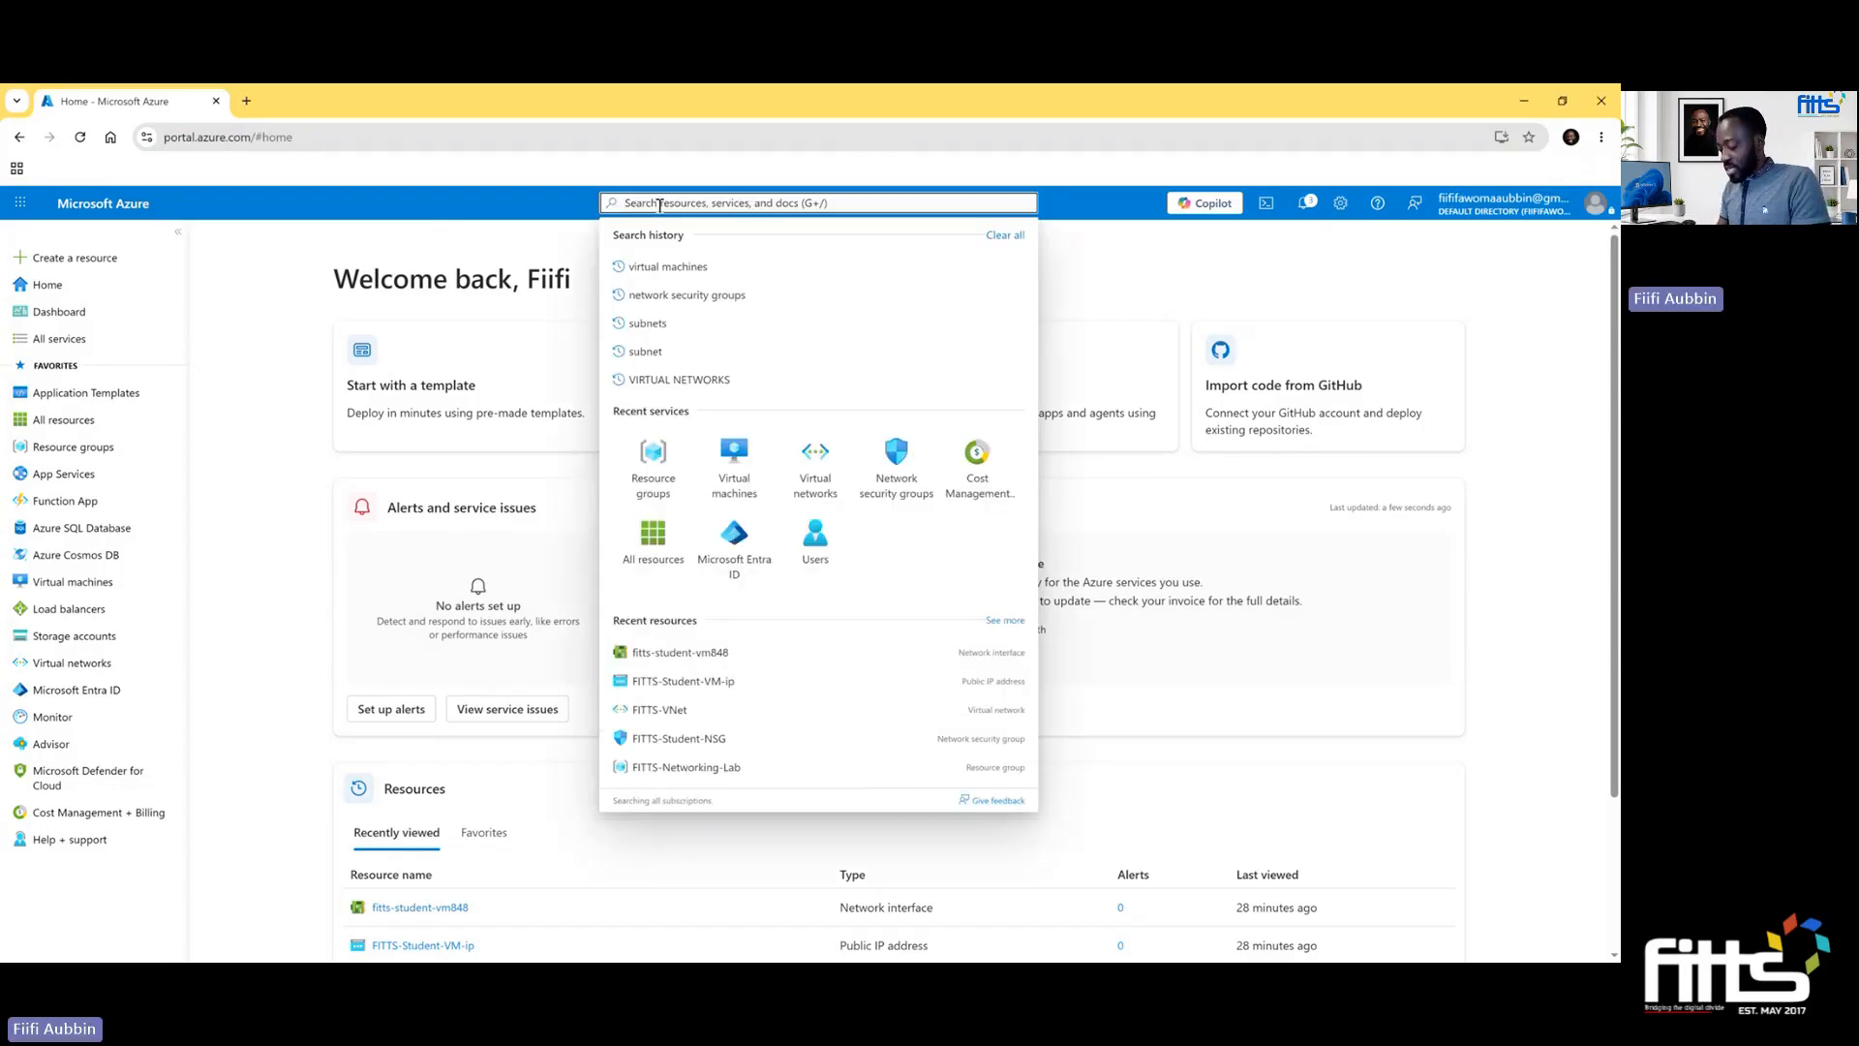
pyautogui.write('virtu')
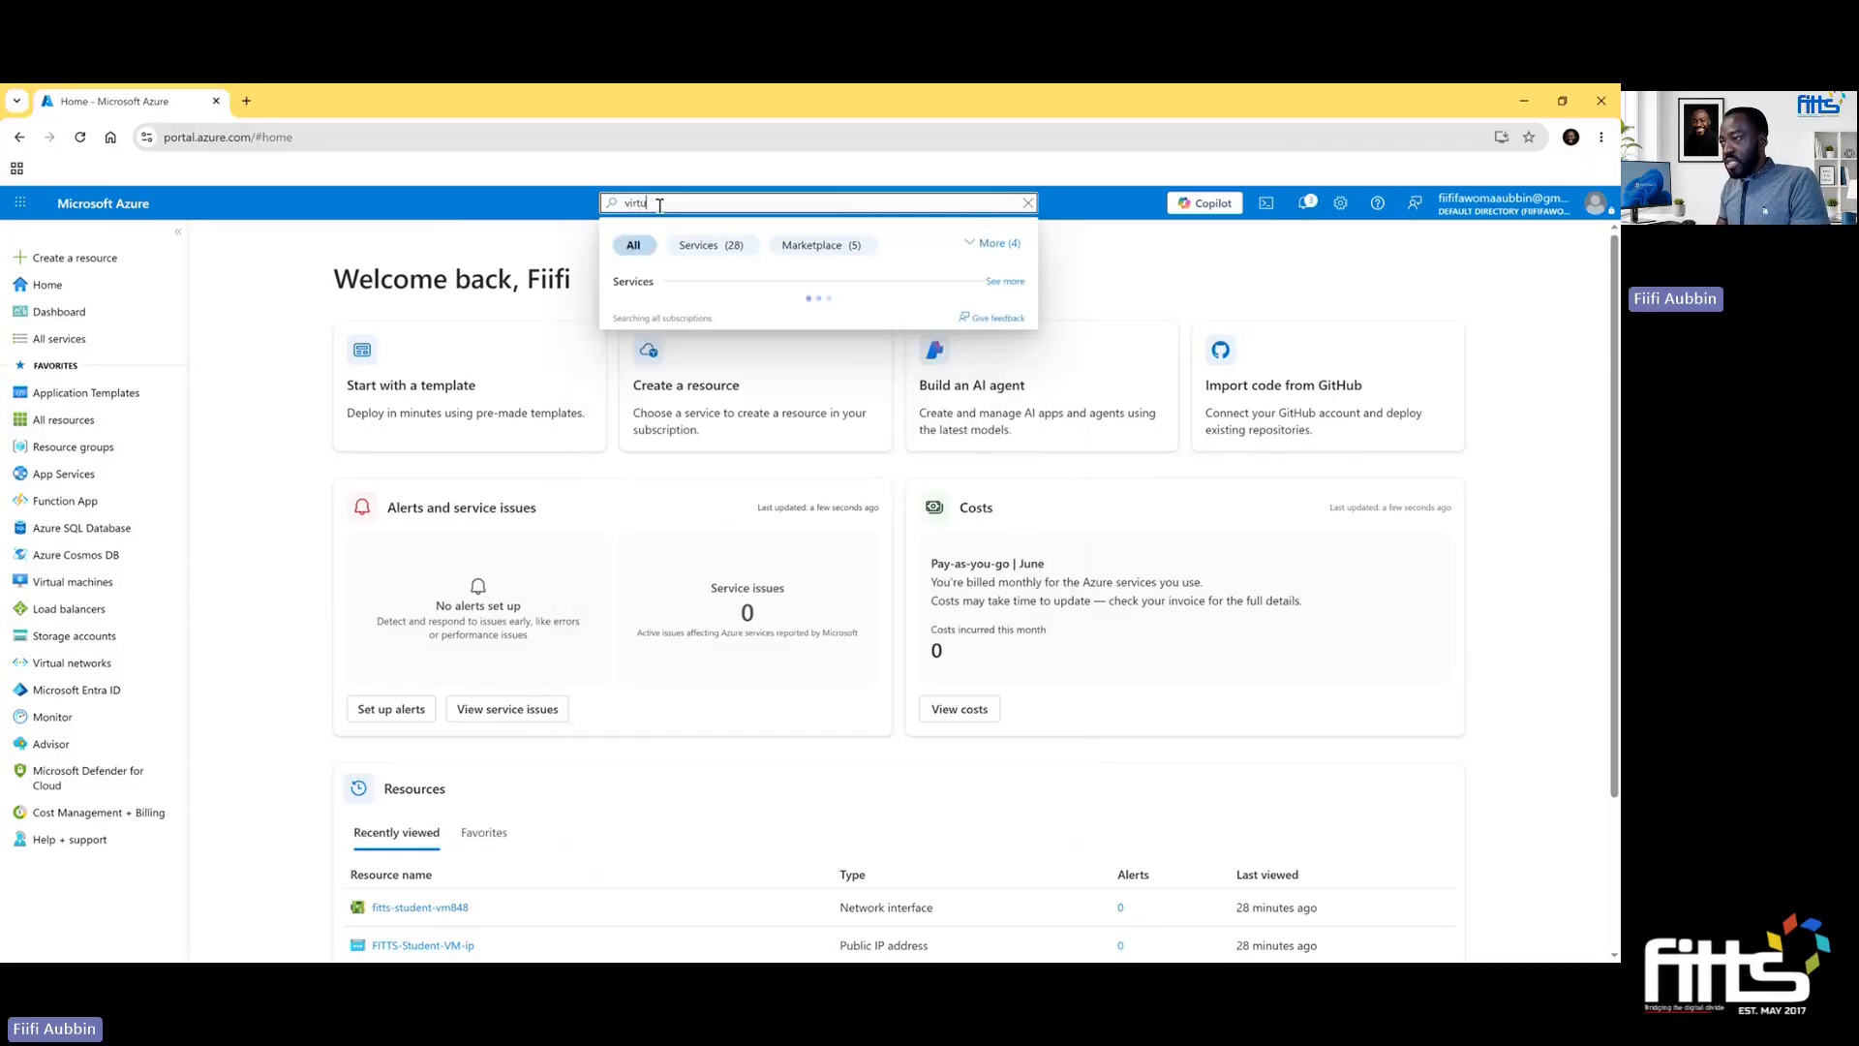
pyautogui.write('al machines')
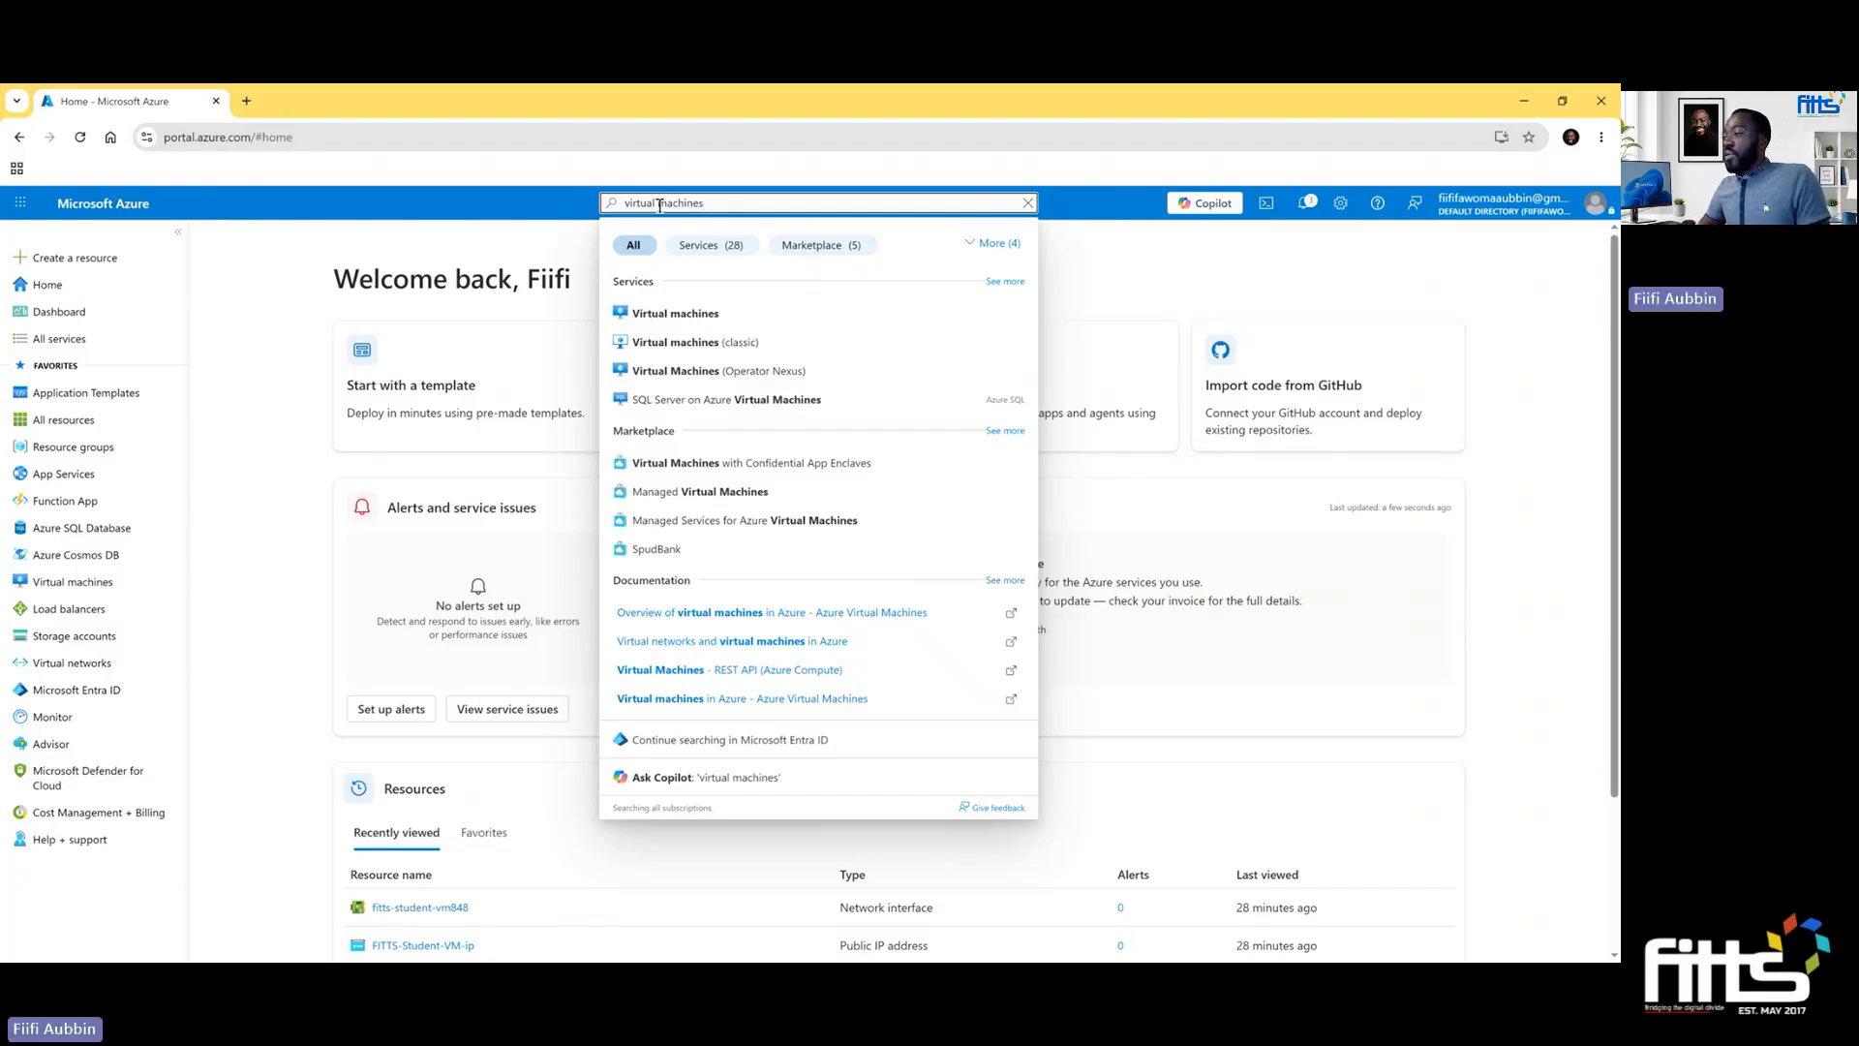
pyautogui.click(713, 318)
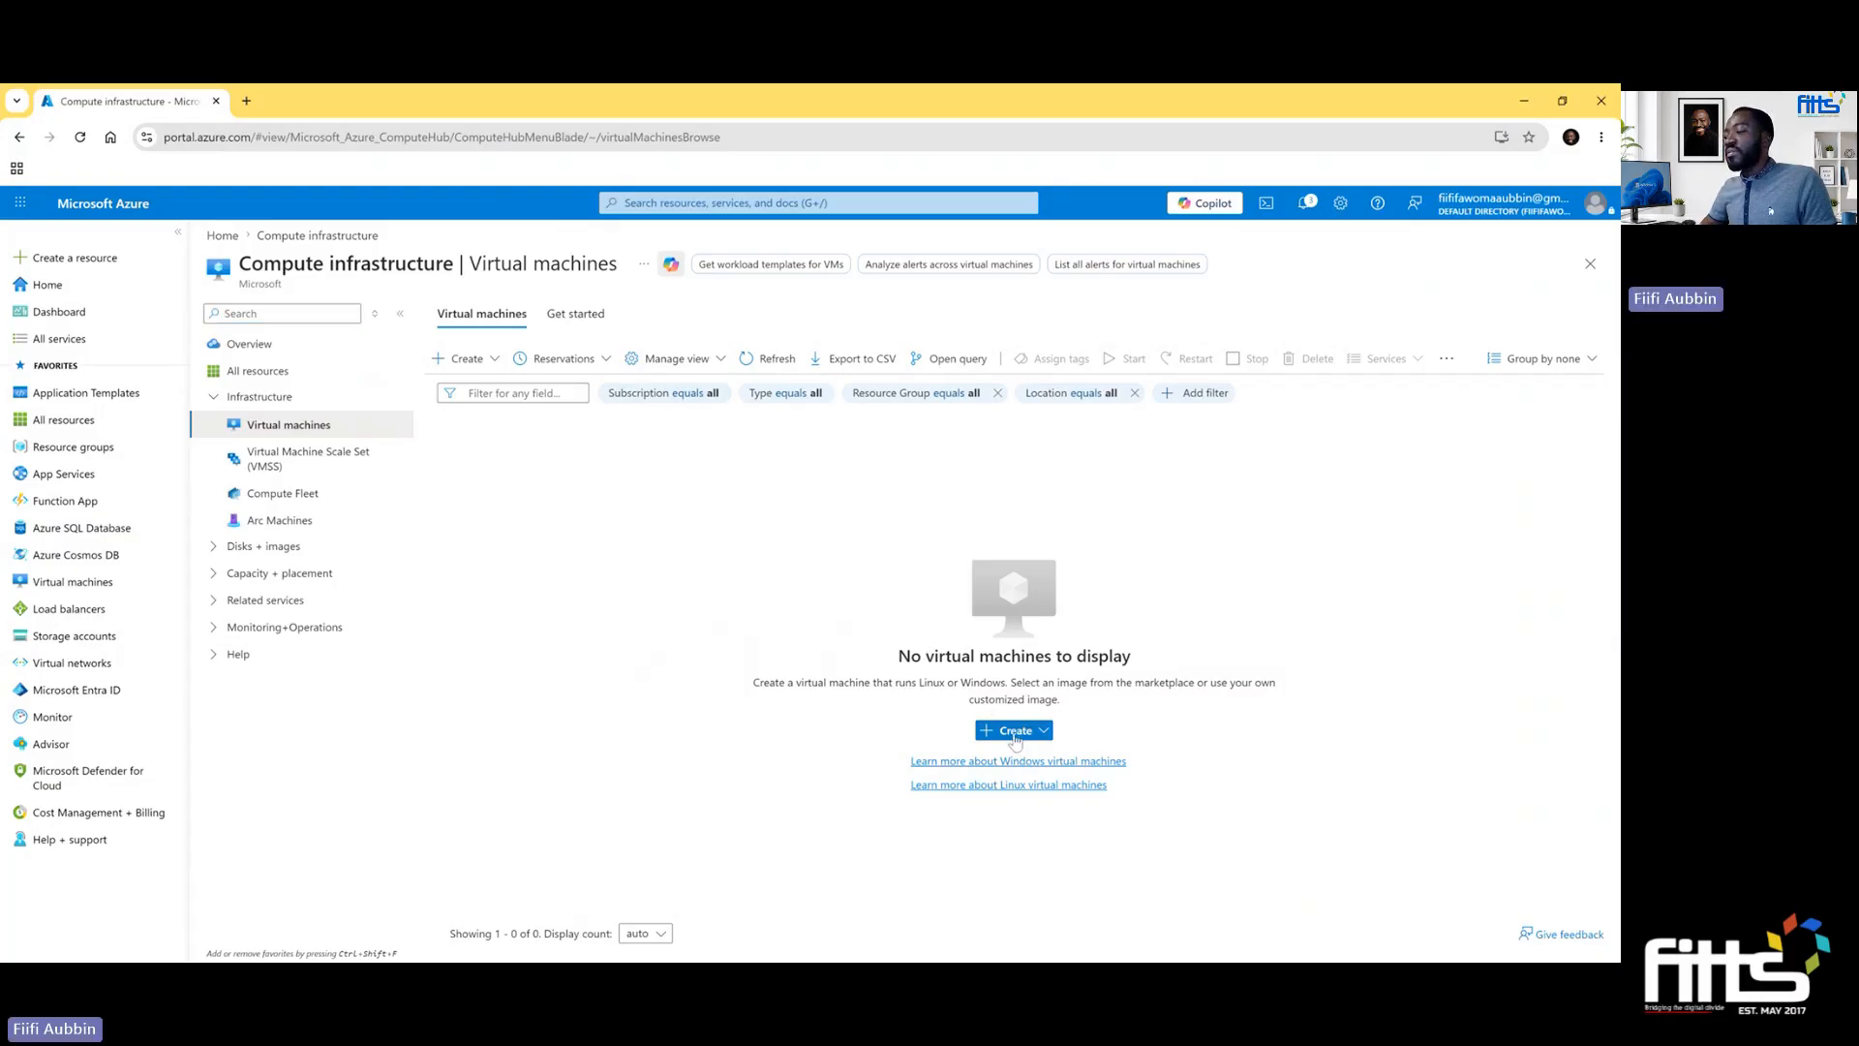
pyautogui.click(1015, 732)
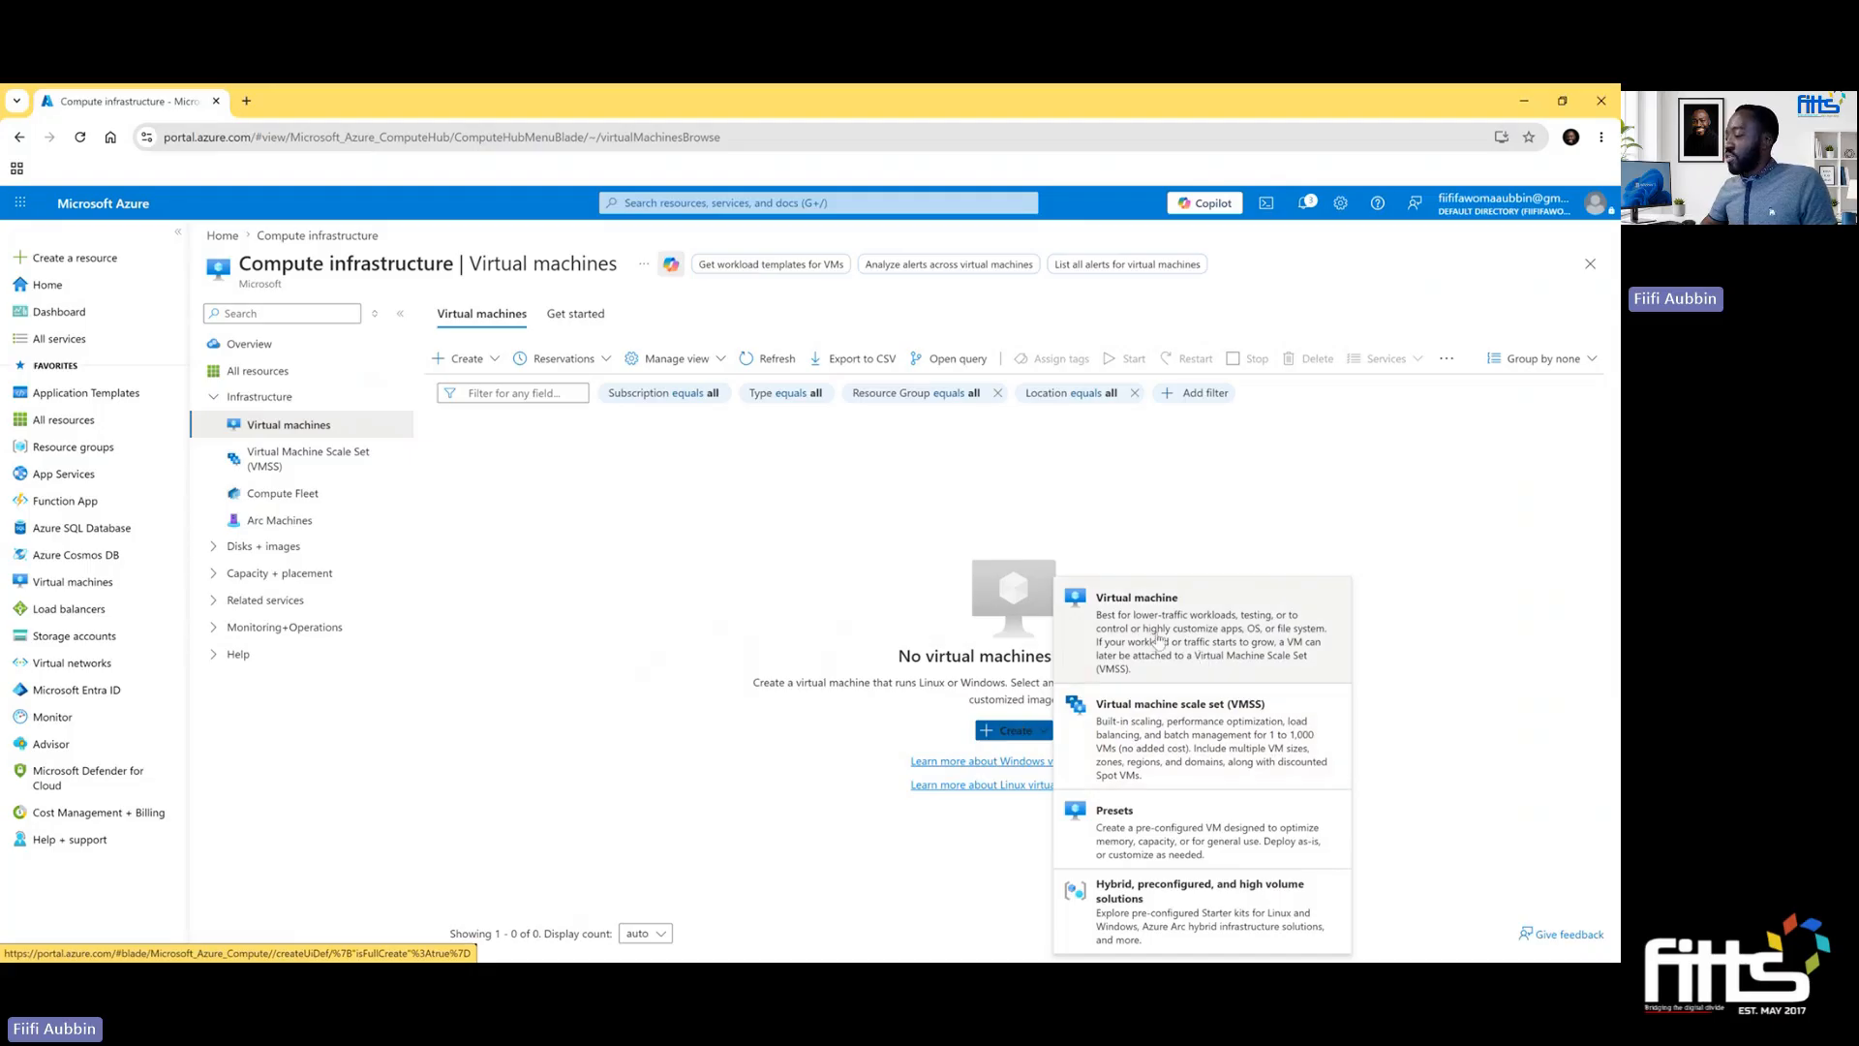
pyautogui.click(1155, 641)
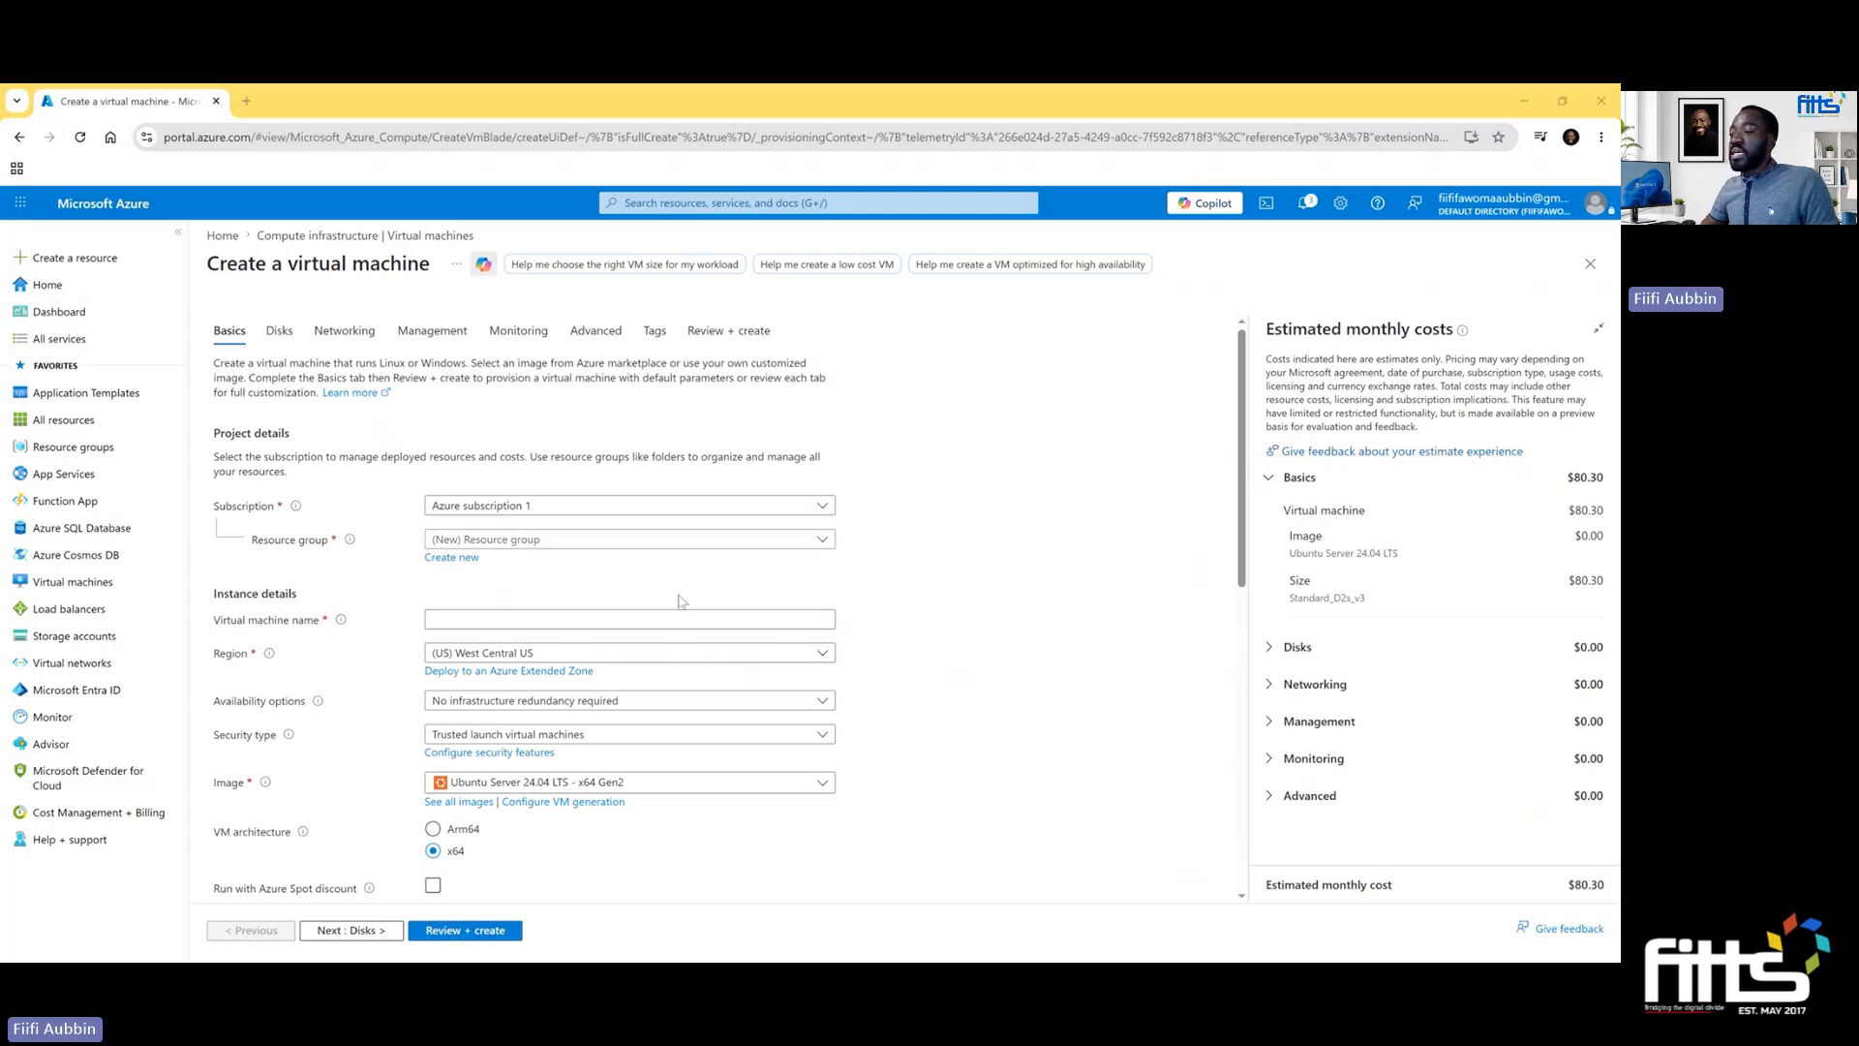
# - Assign the virtual machine to the FITTS-Networking-Lab resource group and name it FITTS-Student-VM
pyautogui.click(823, 540)
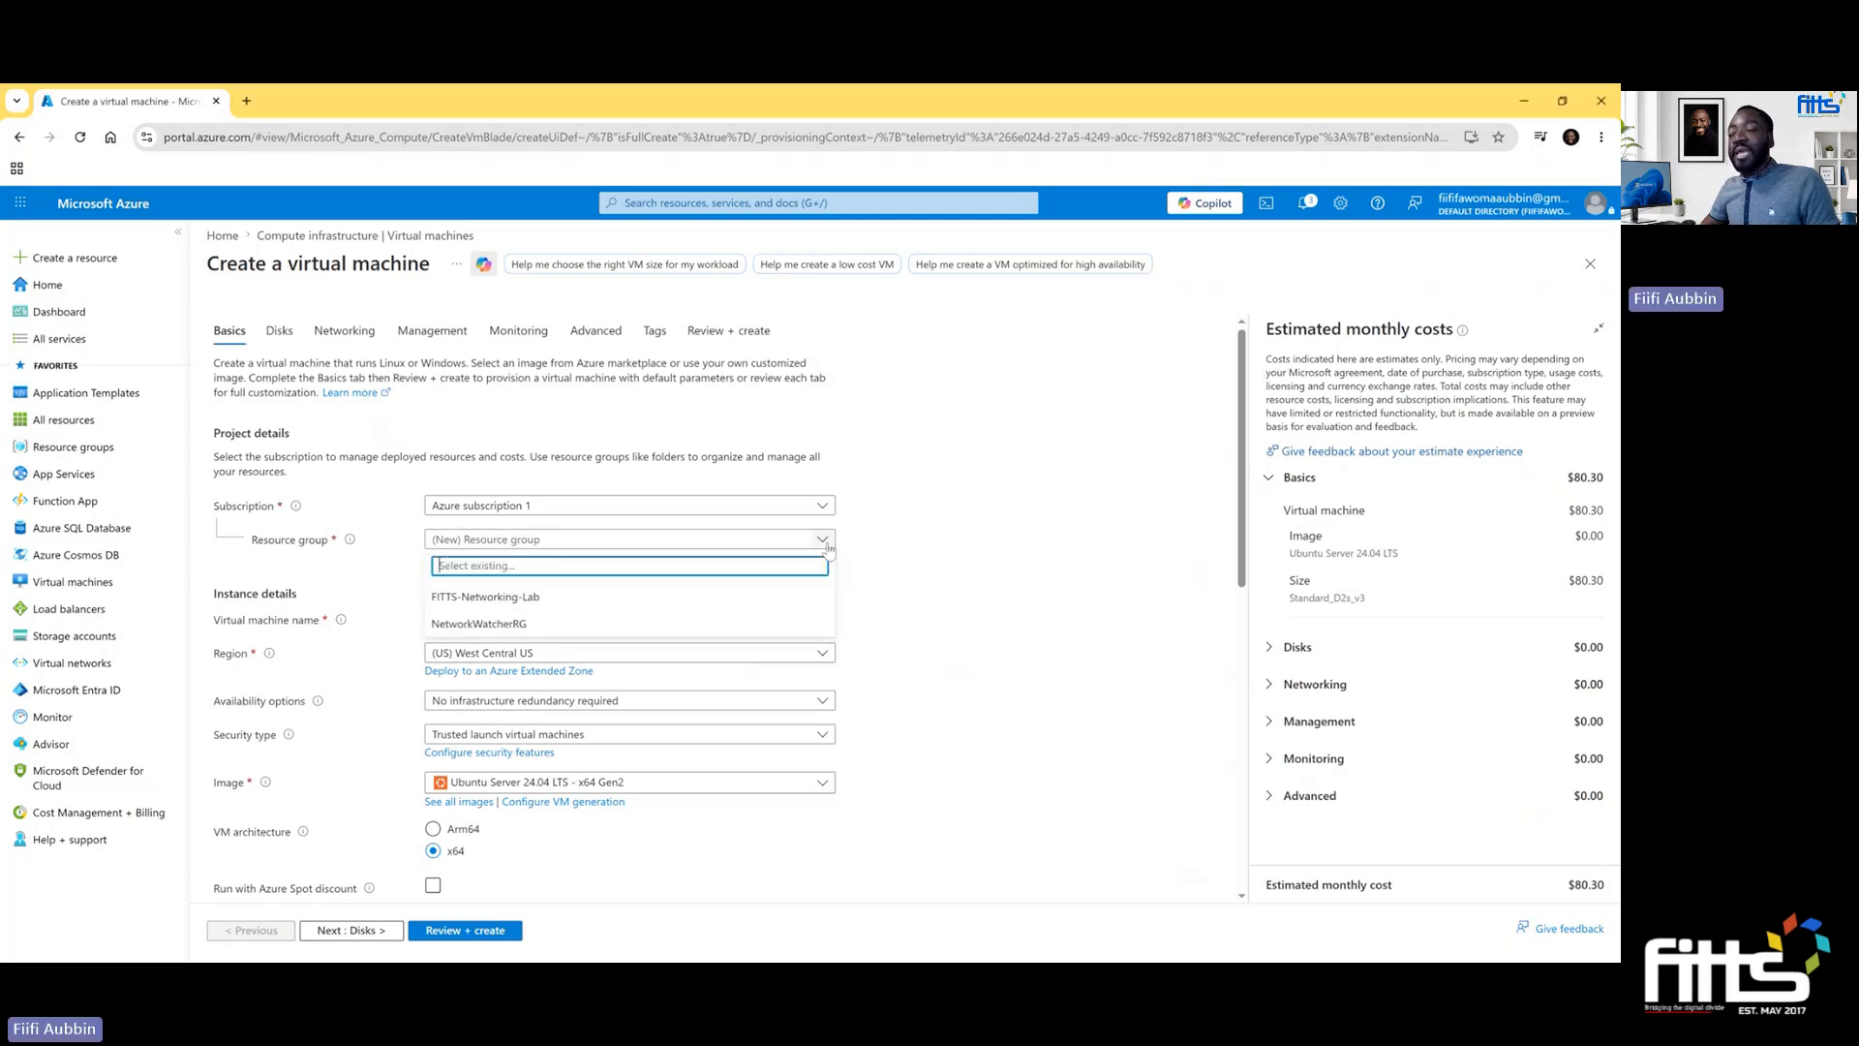
pyautogui.click(740, 602)
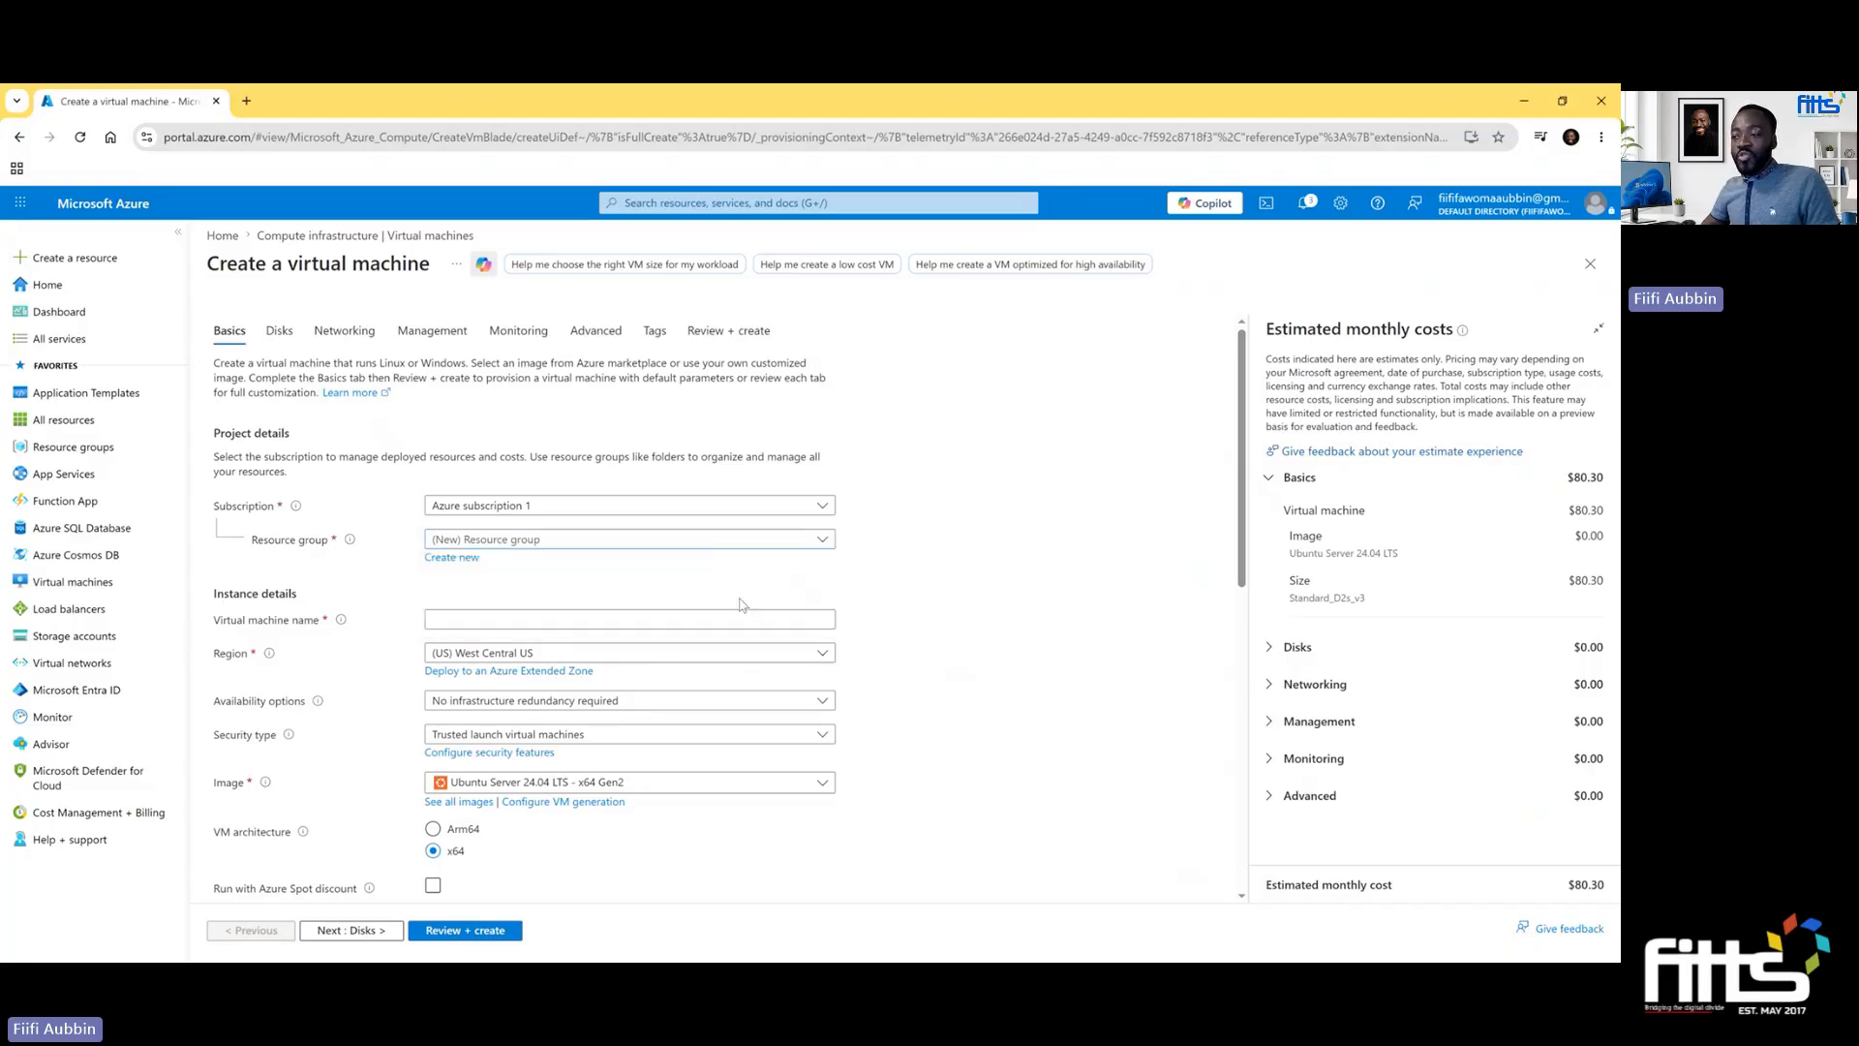
pyautogui.click(728, 619)
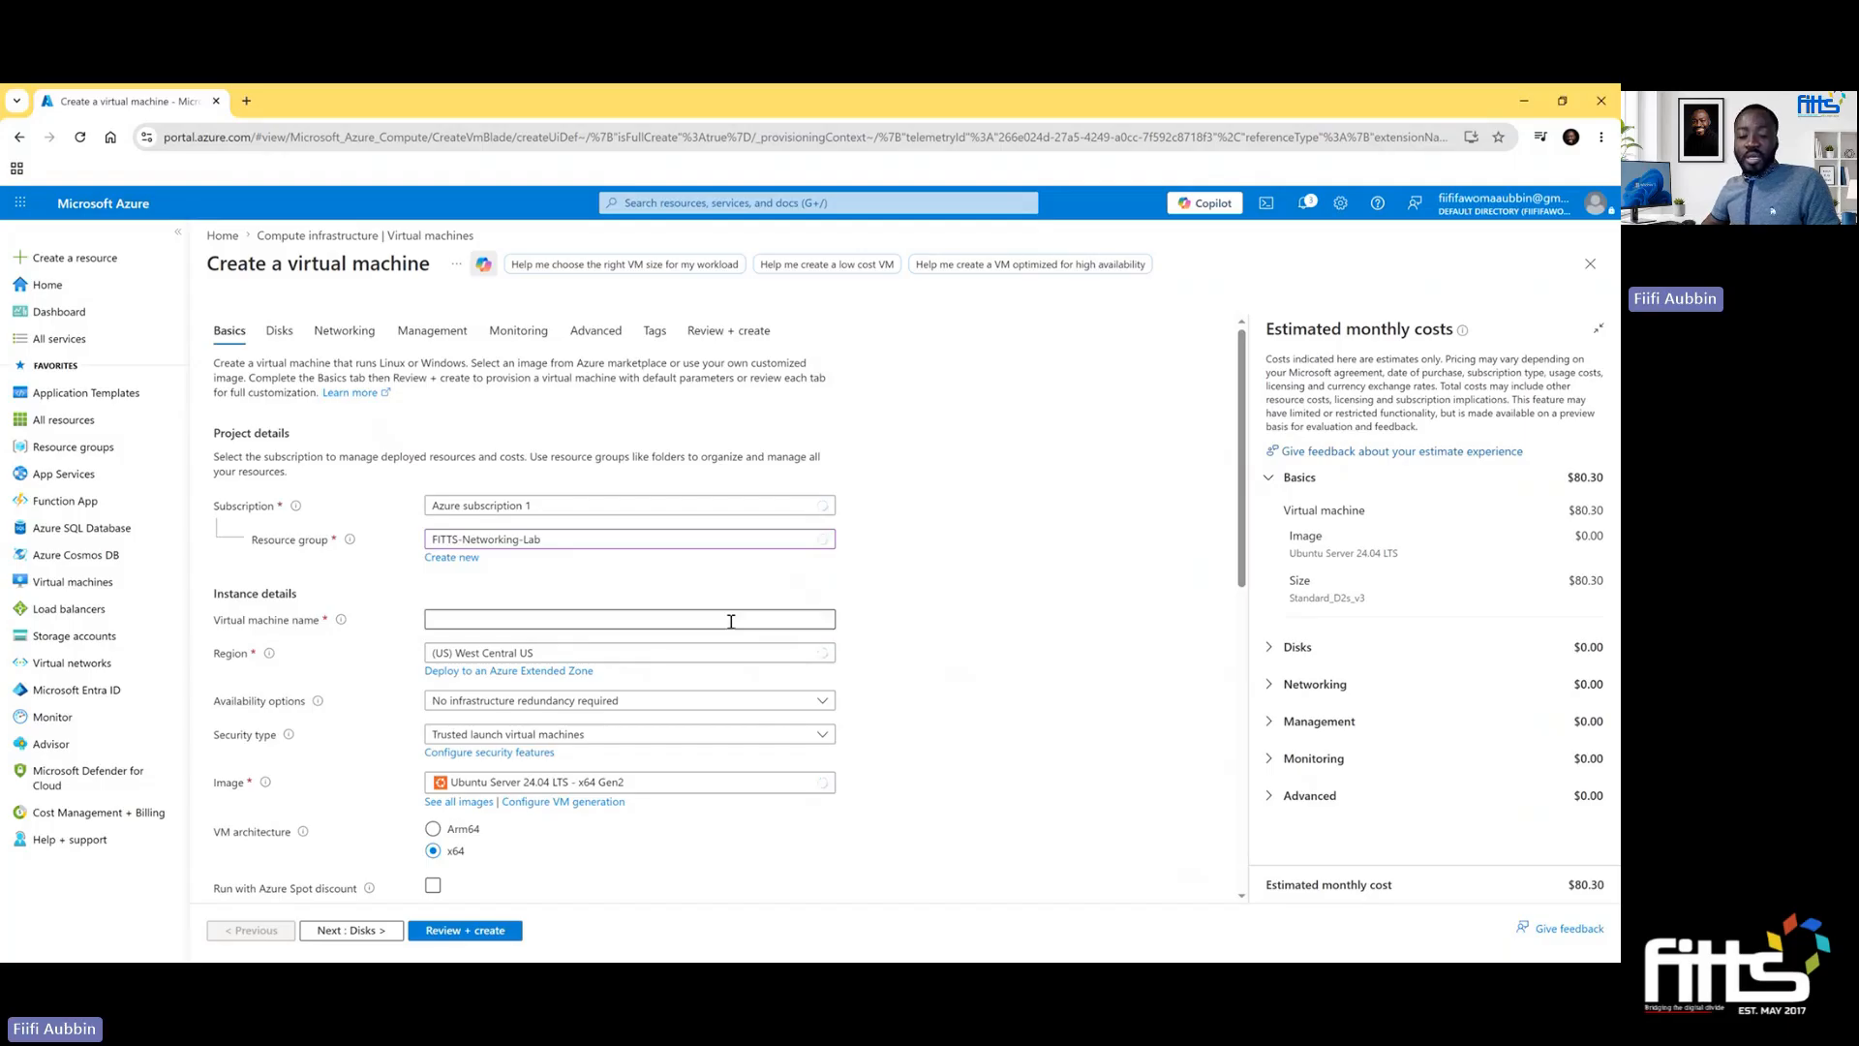
pyautogui.click(706, 619)
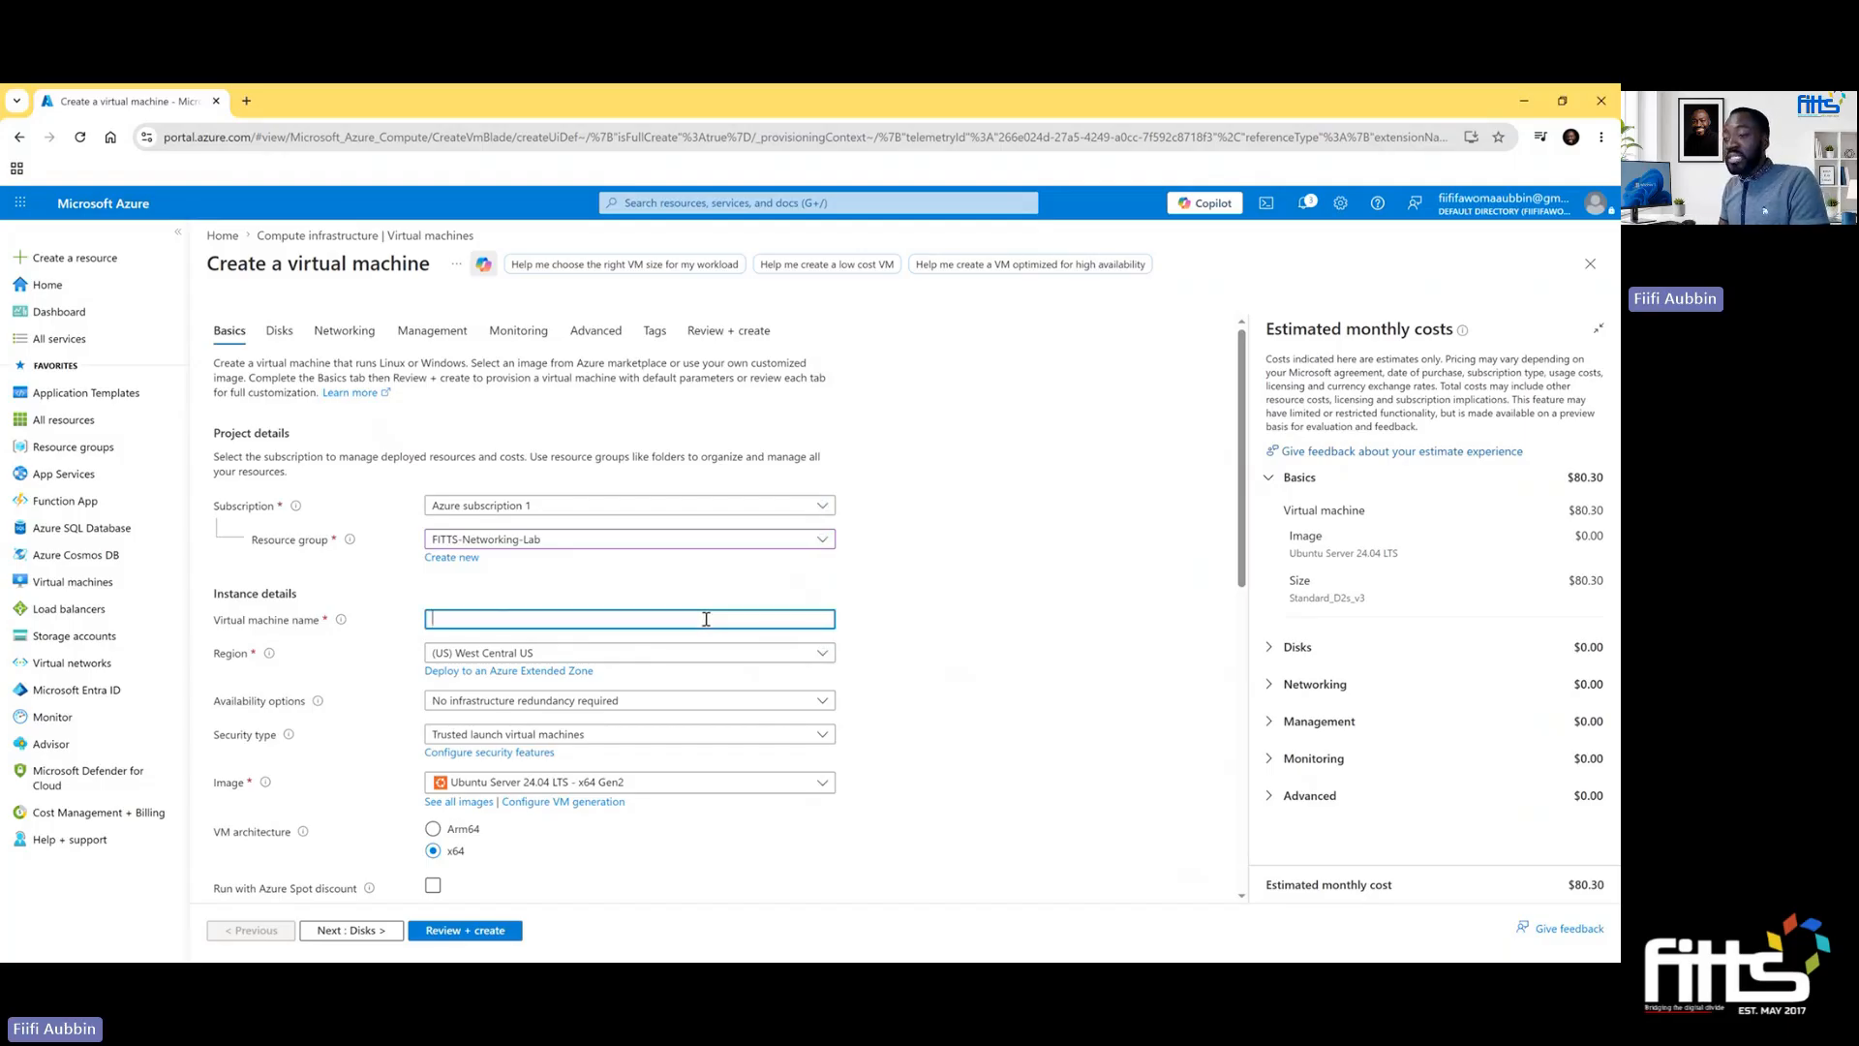
pyautogui.write('FIT')
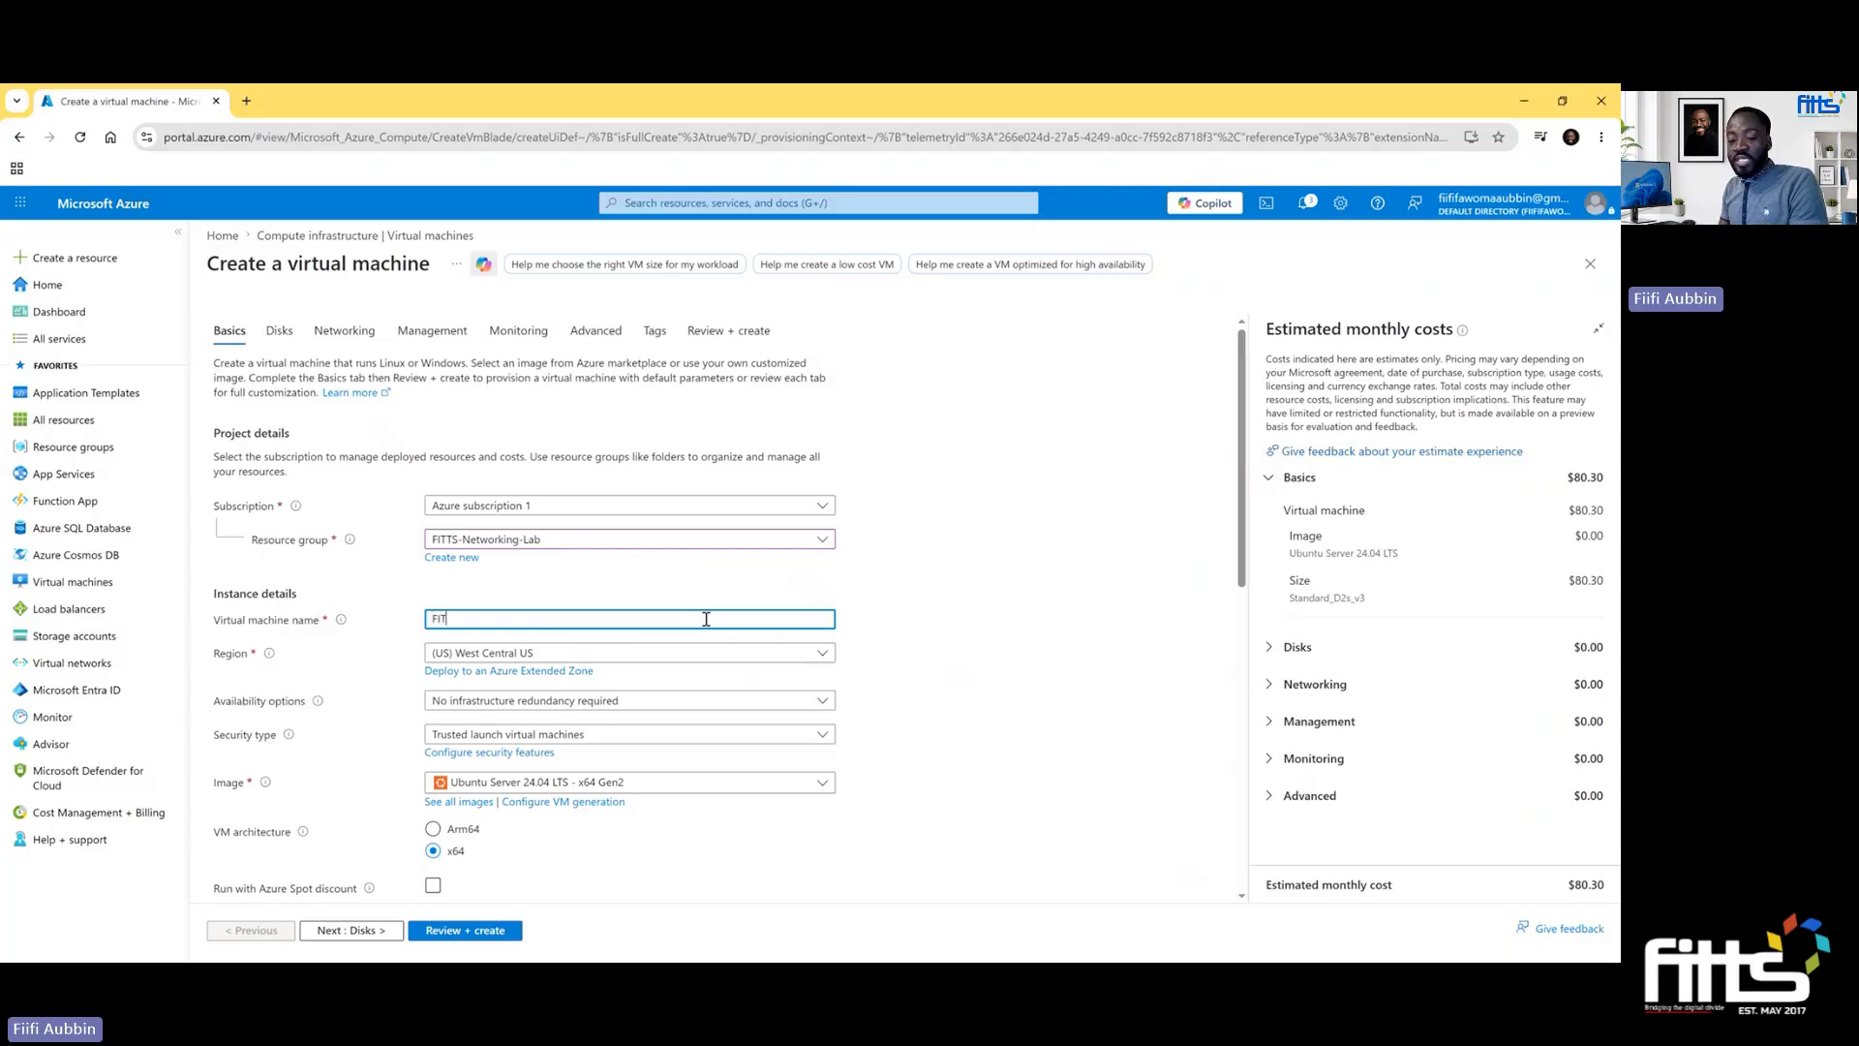
pyautogui.write('TS-S')
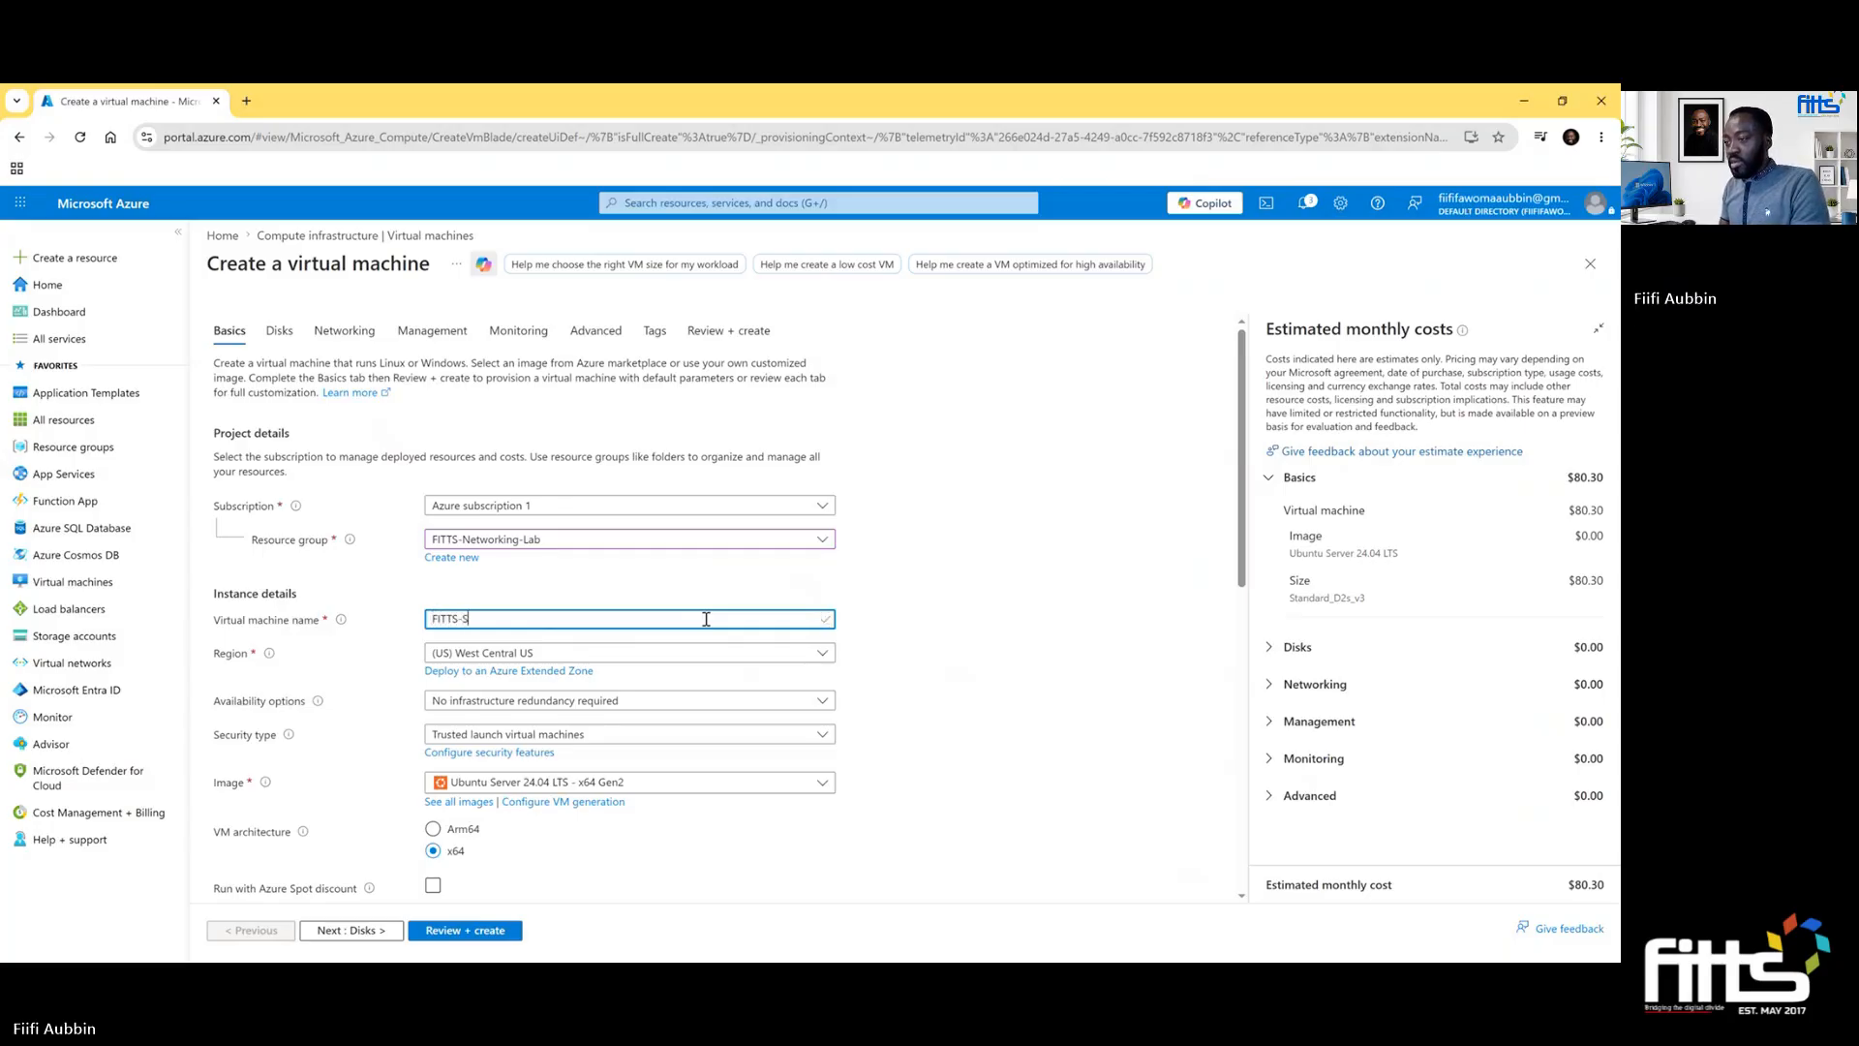
pyautogui.write('tudent-')
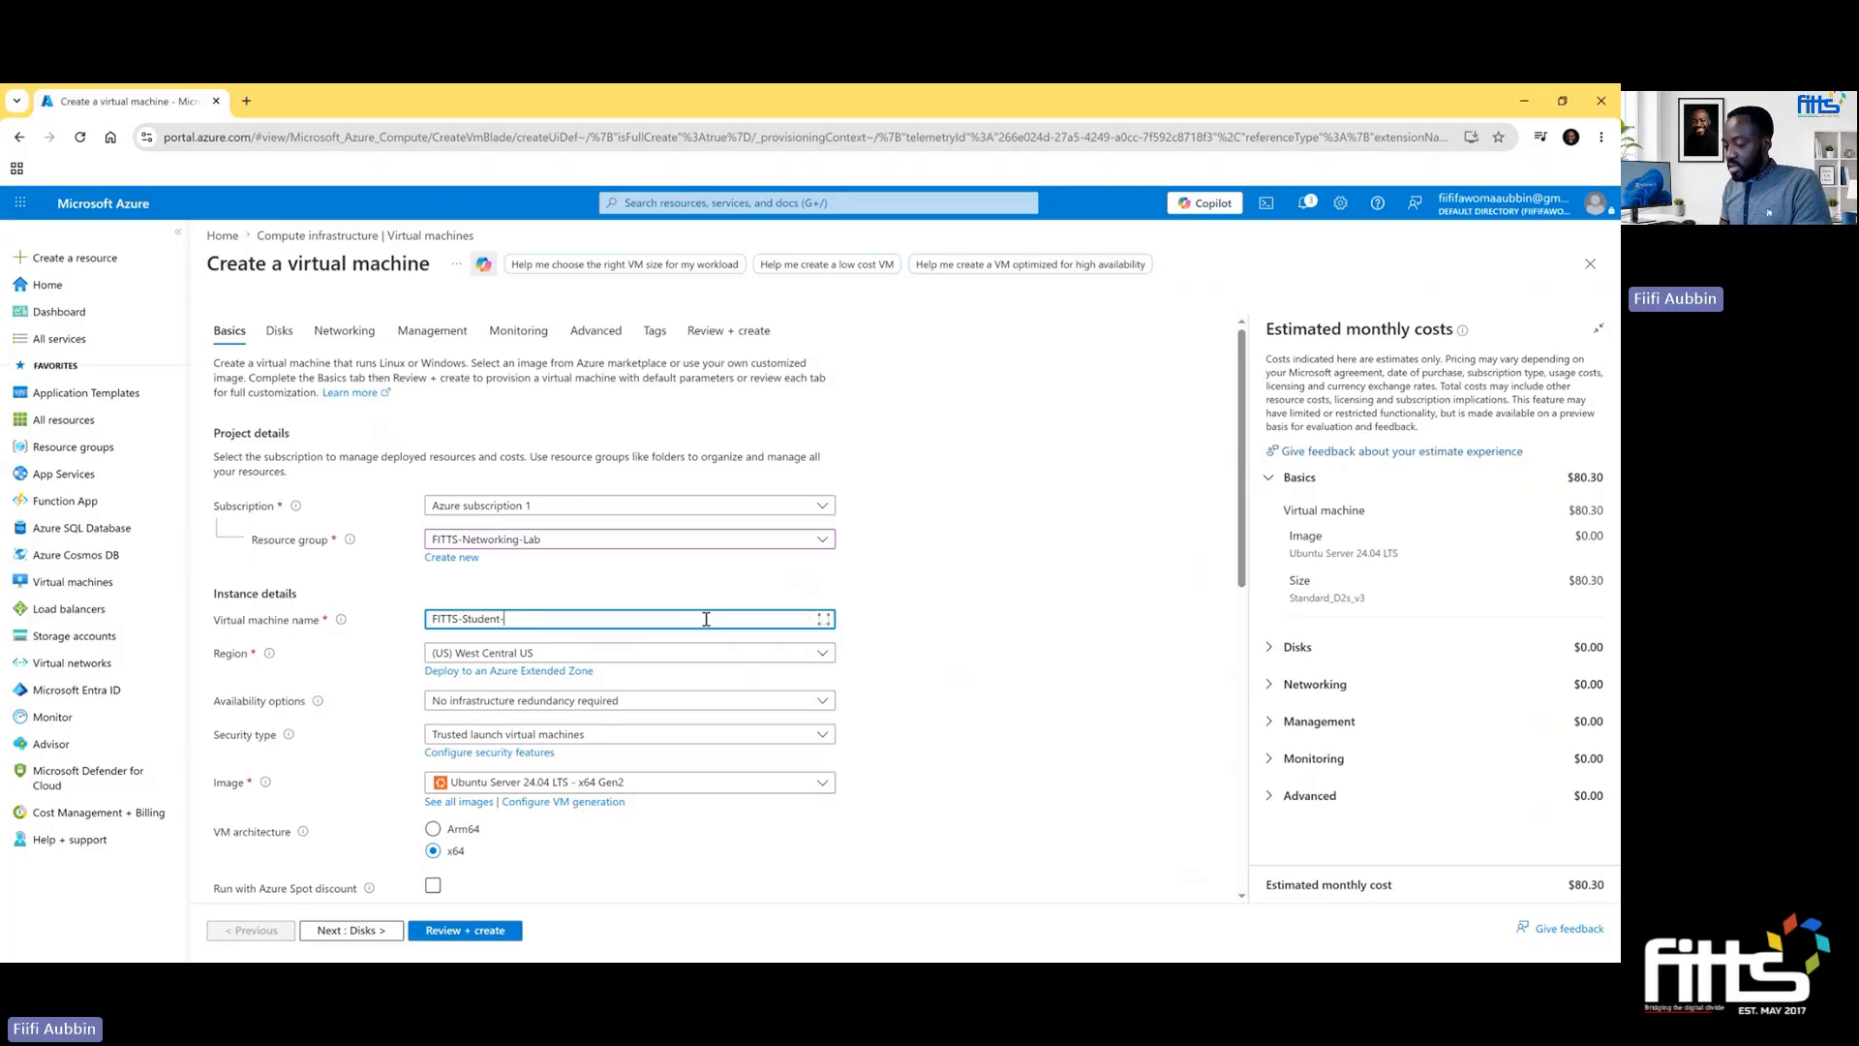
pyautogui.write('VM')
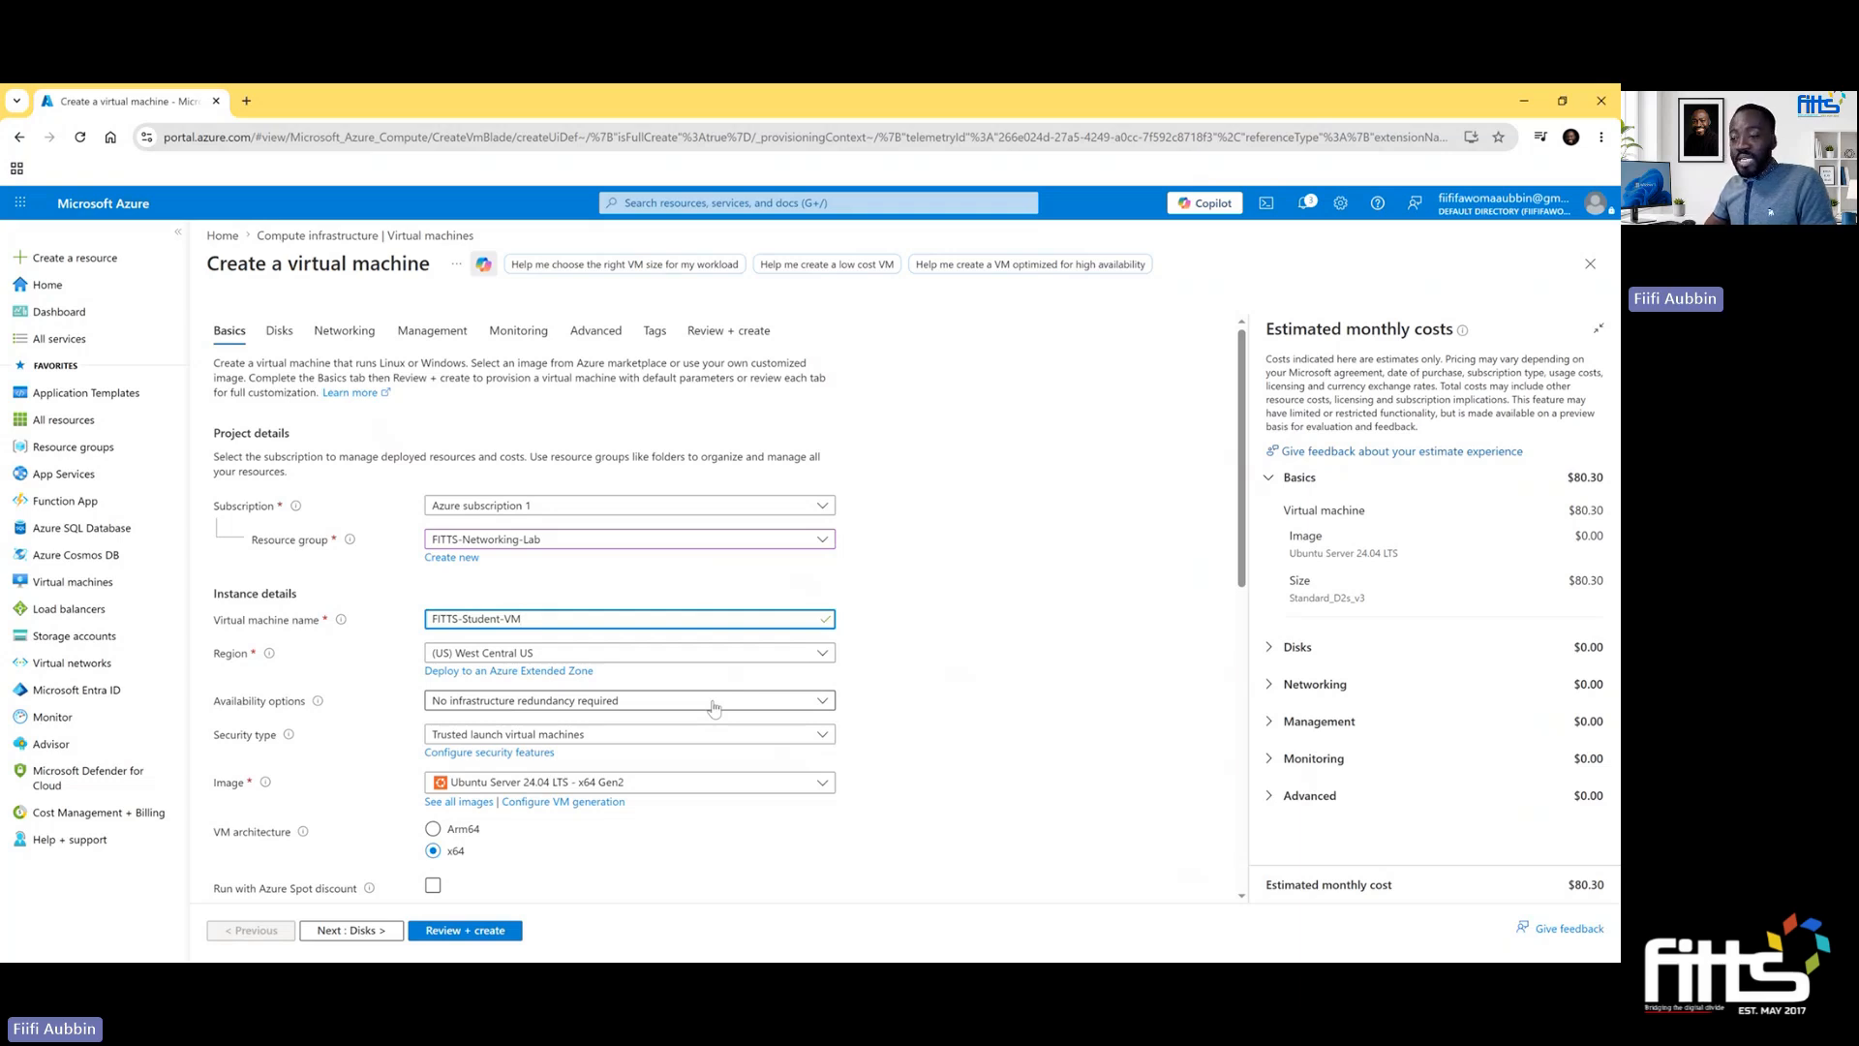
# - Set the security type to Standard and choose the Windows Server 2025 Datacenter - x64 Gen2 image
pyautogui.click(719, 742)
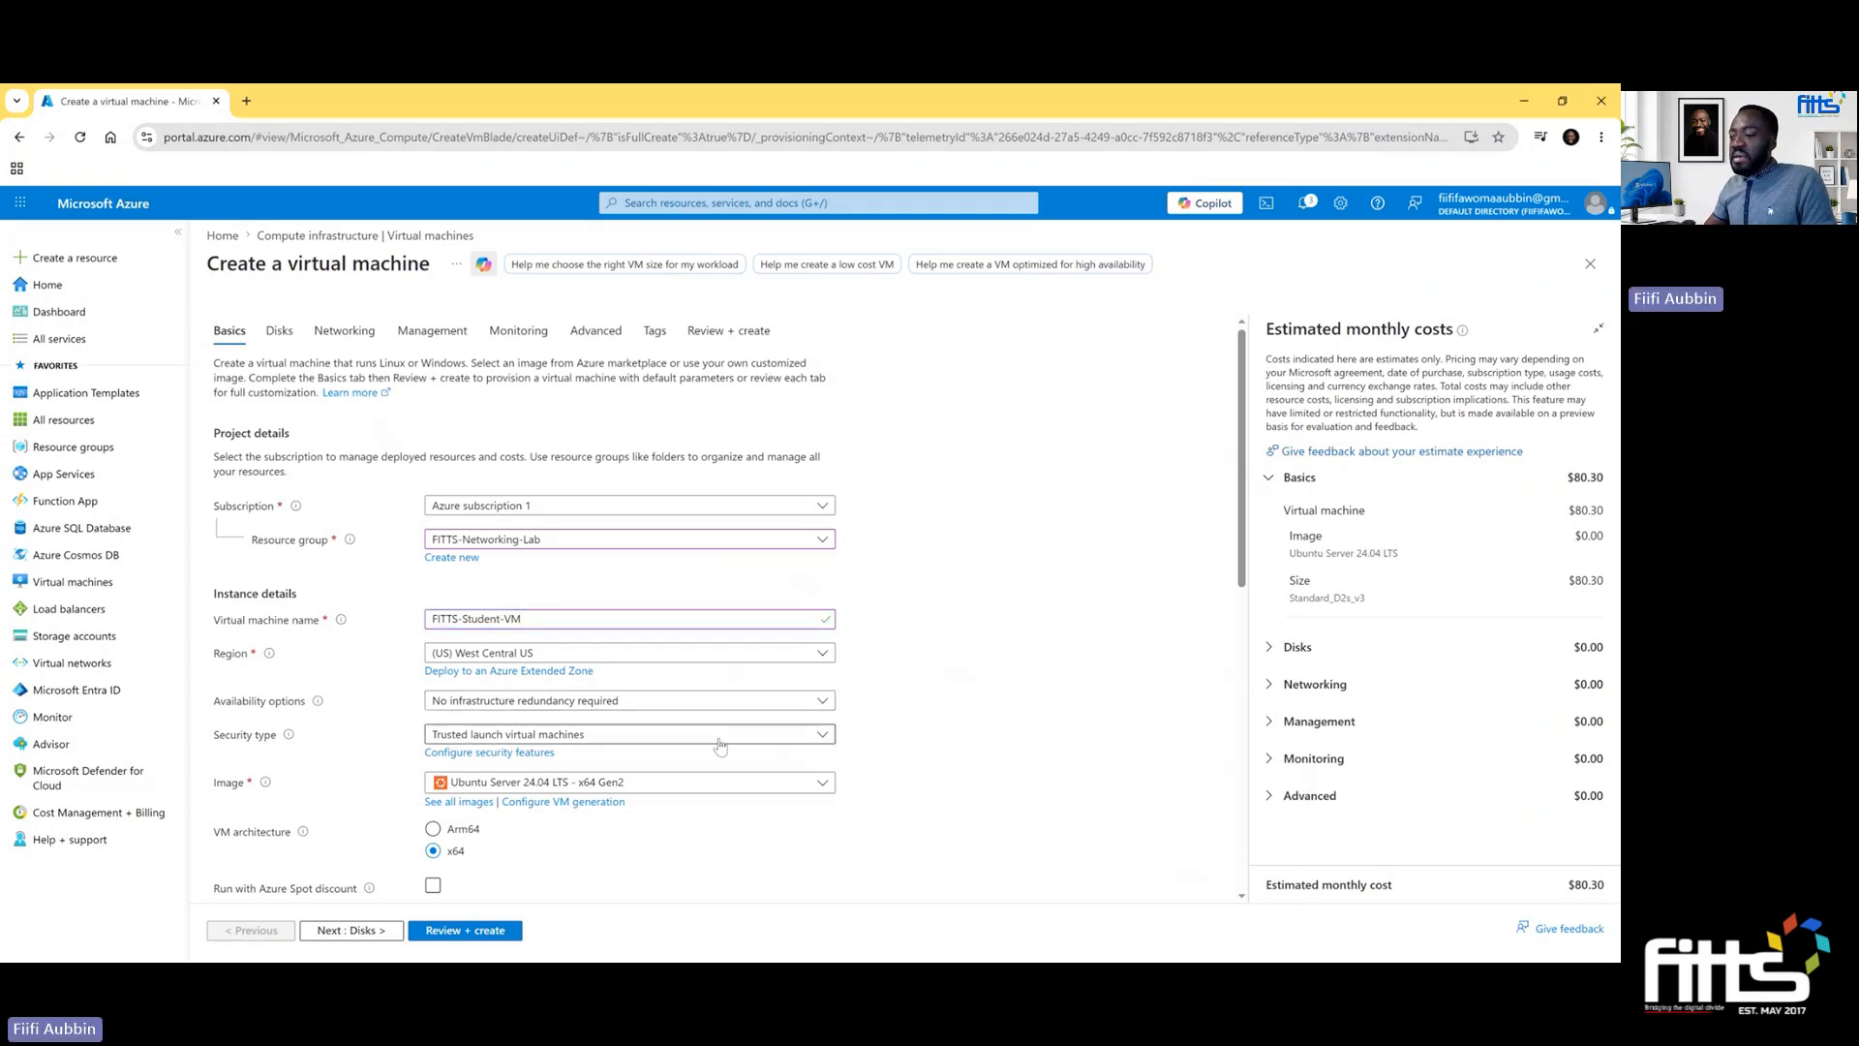
pyautogui.click(684, 770)
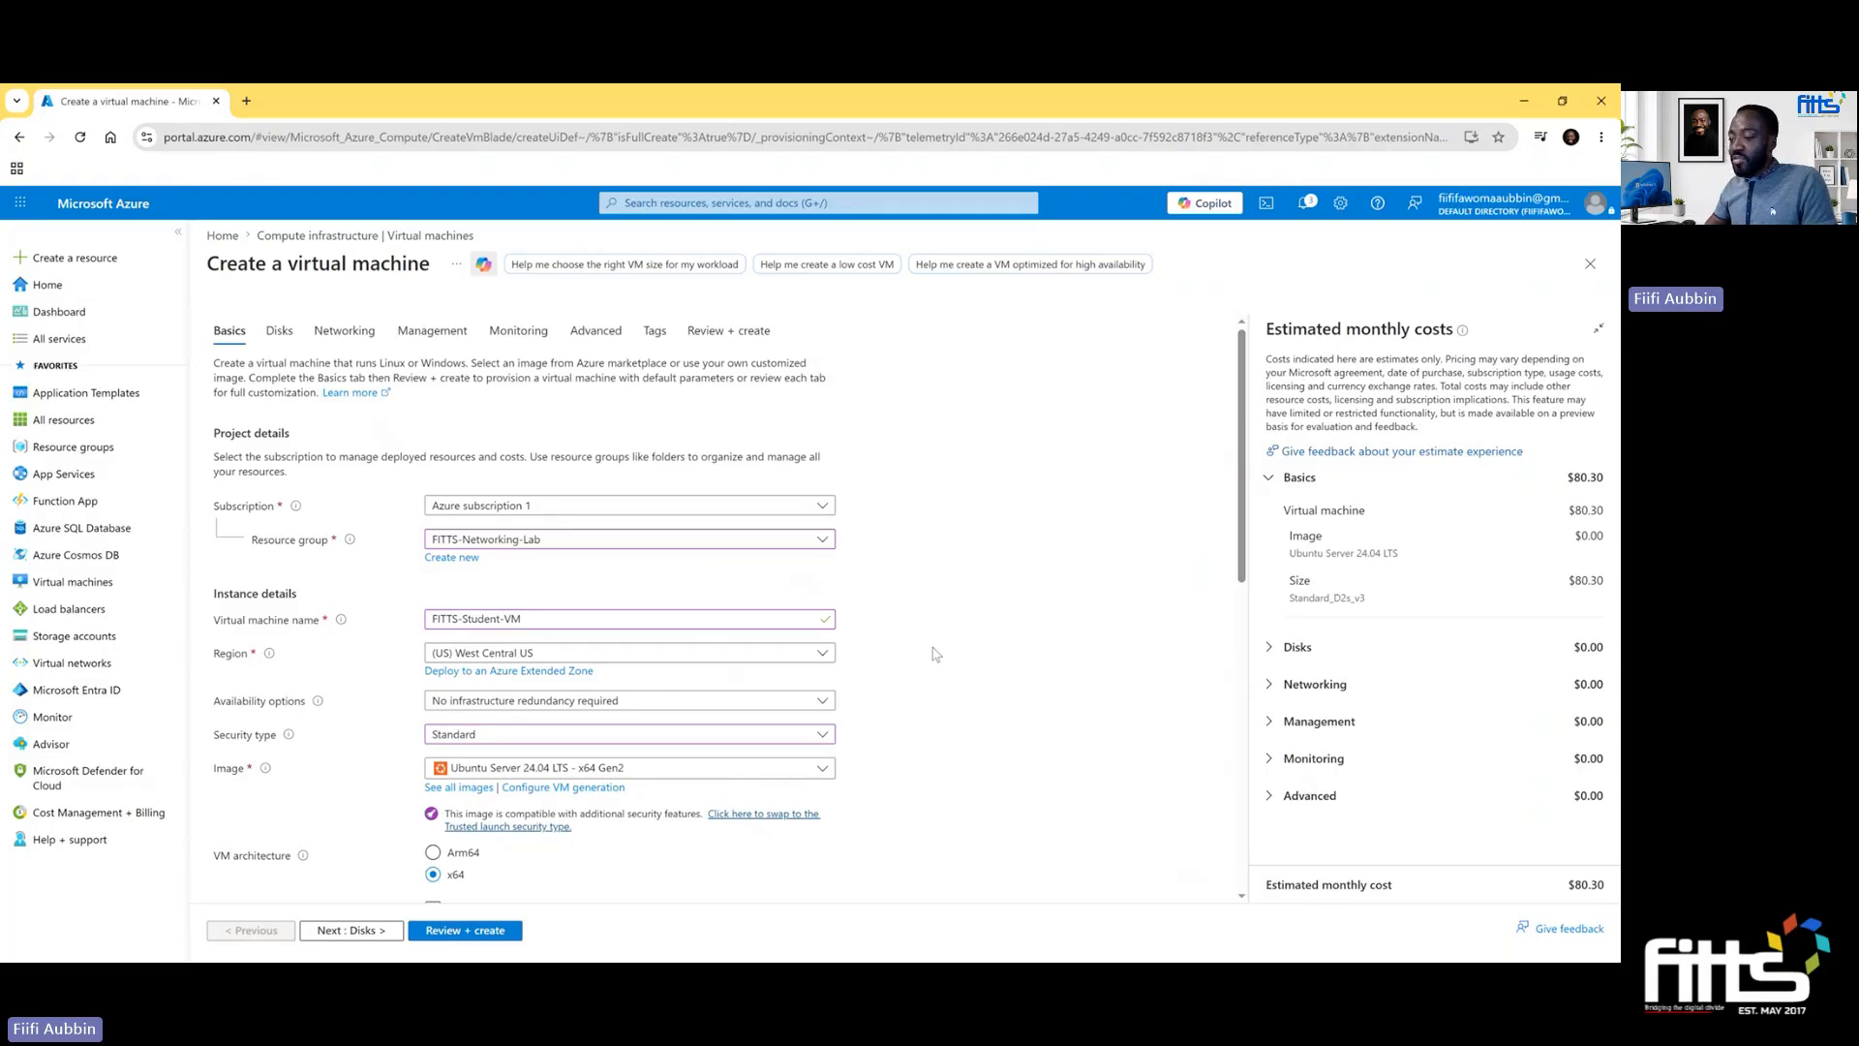
pyautogui.scroll(-2, 936, 649)
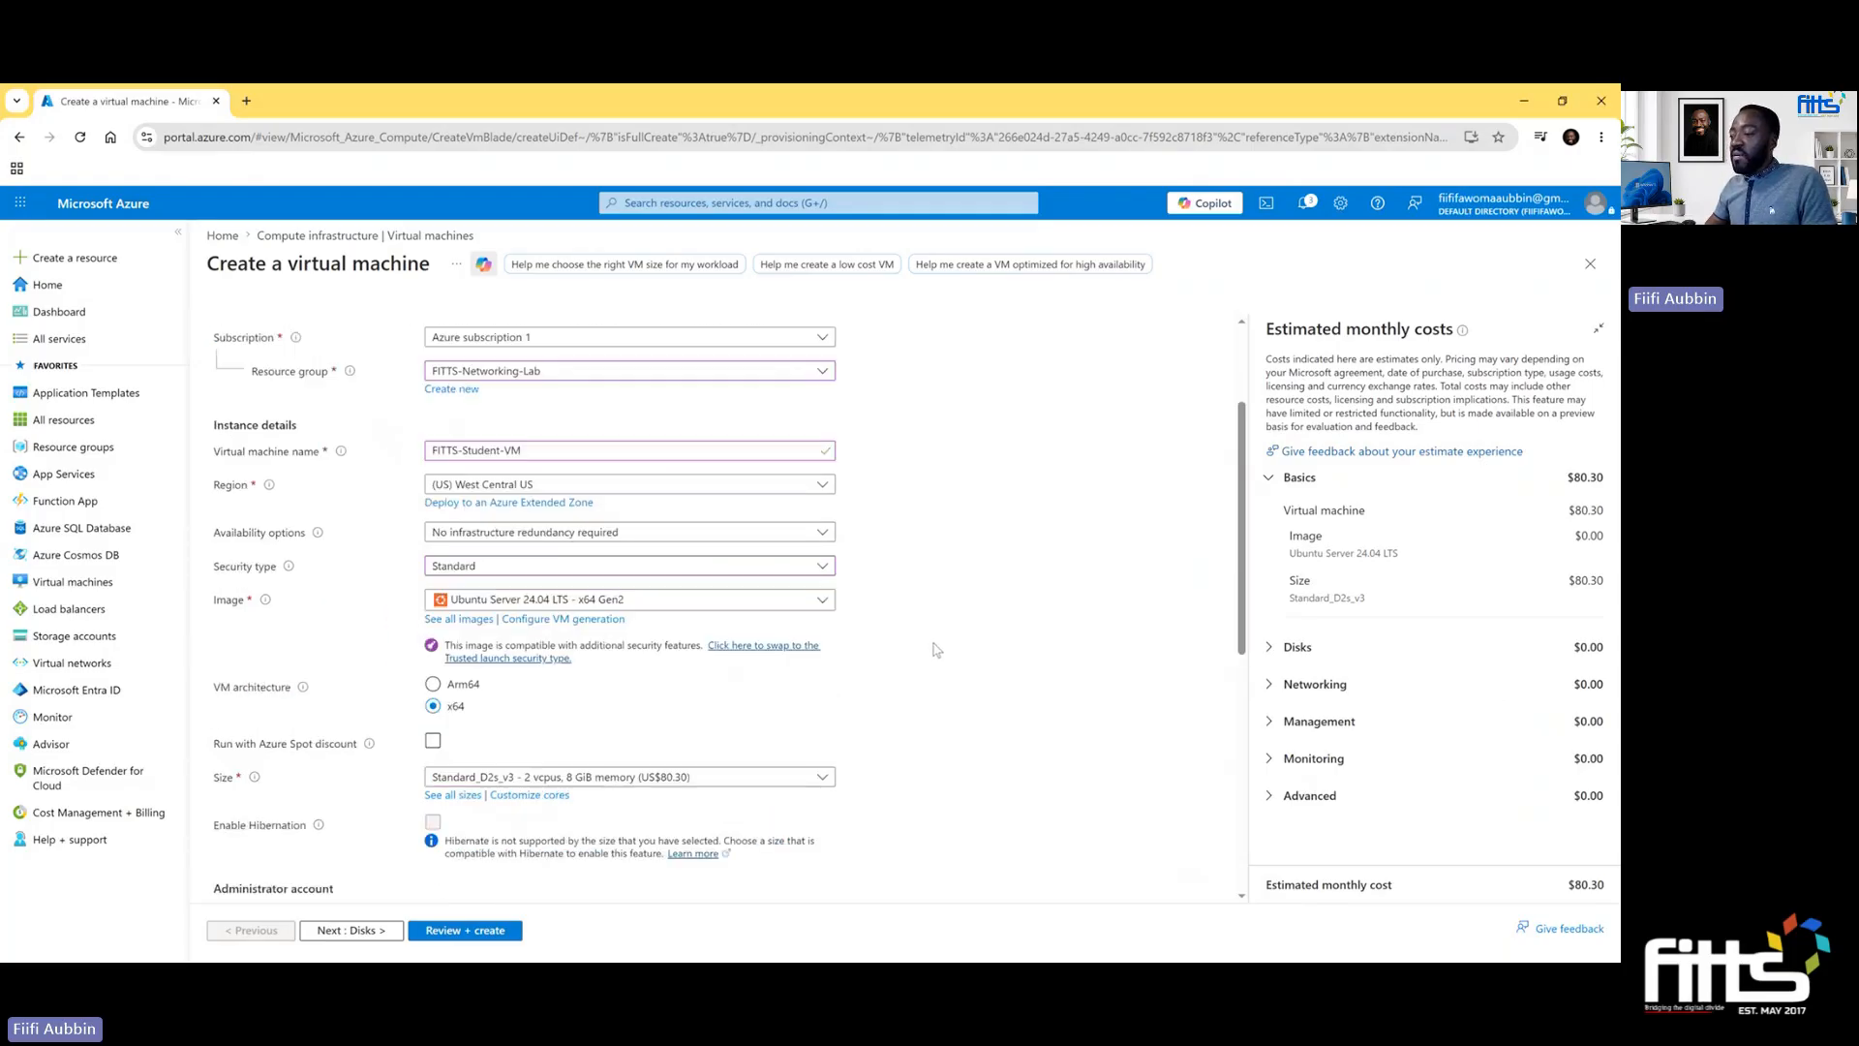
pyautogui.click(821, 601)
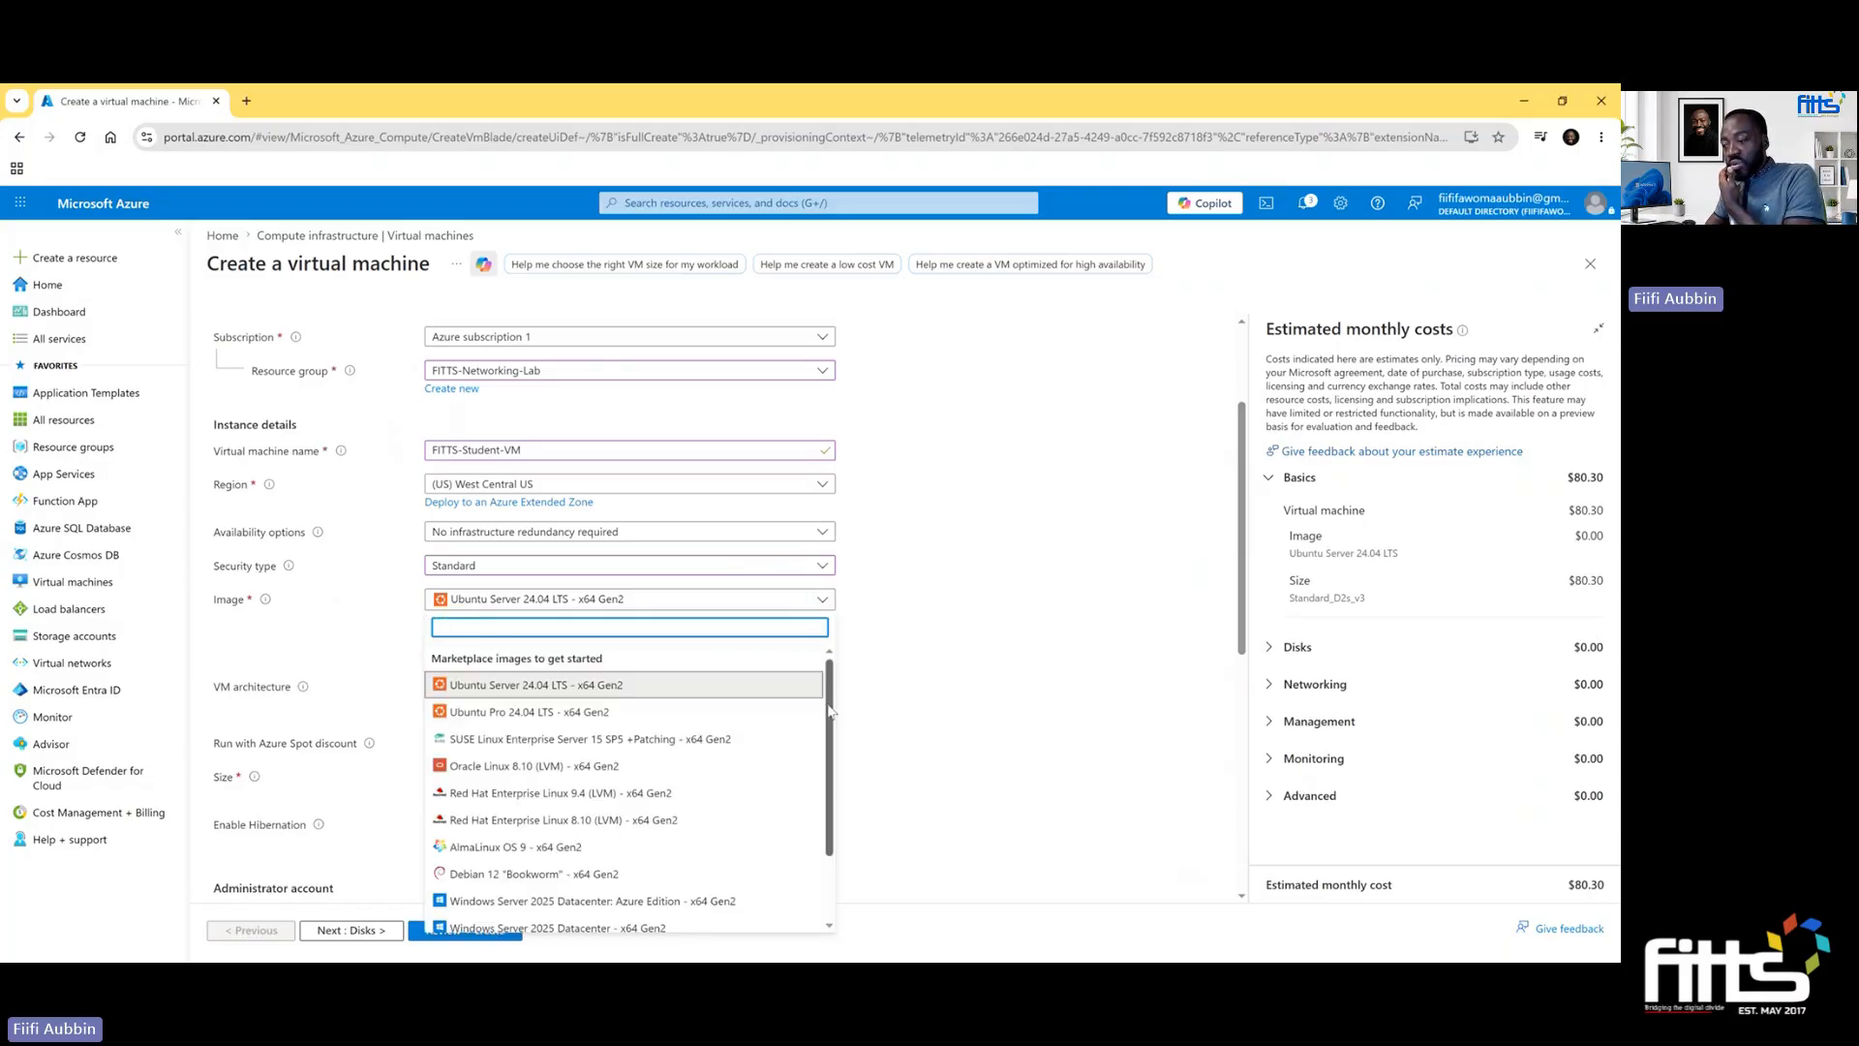
pyautogui.scroll(-3, 830, 712)
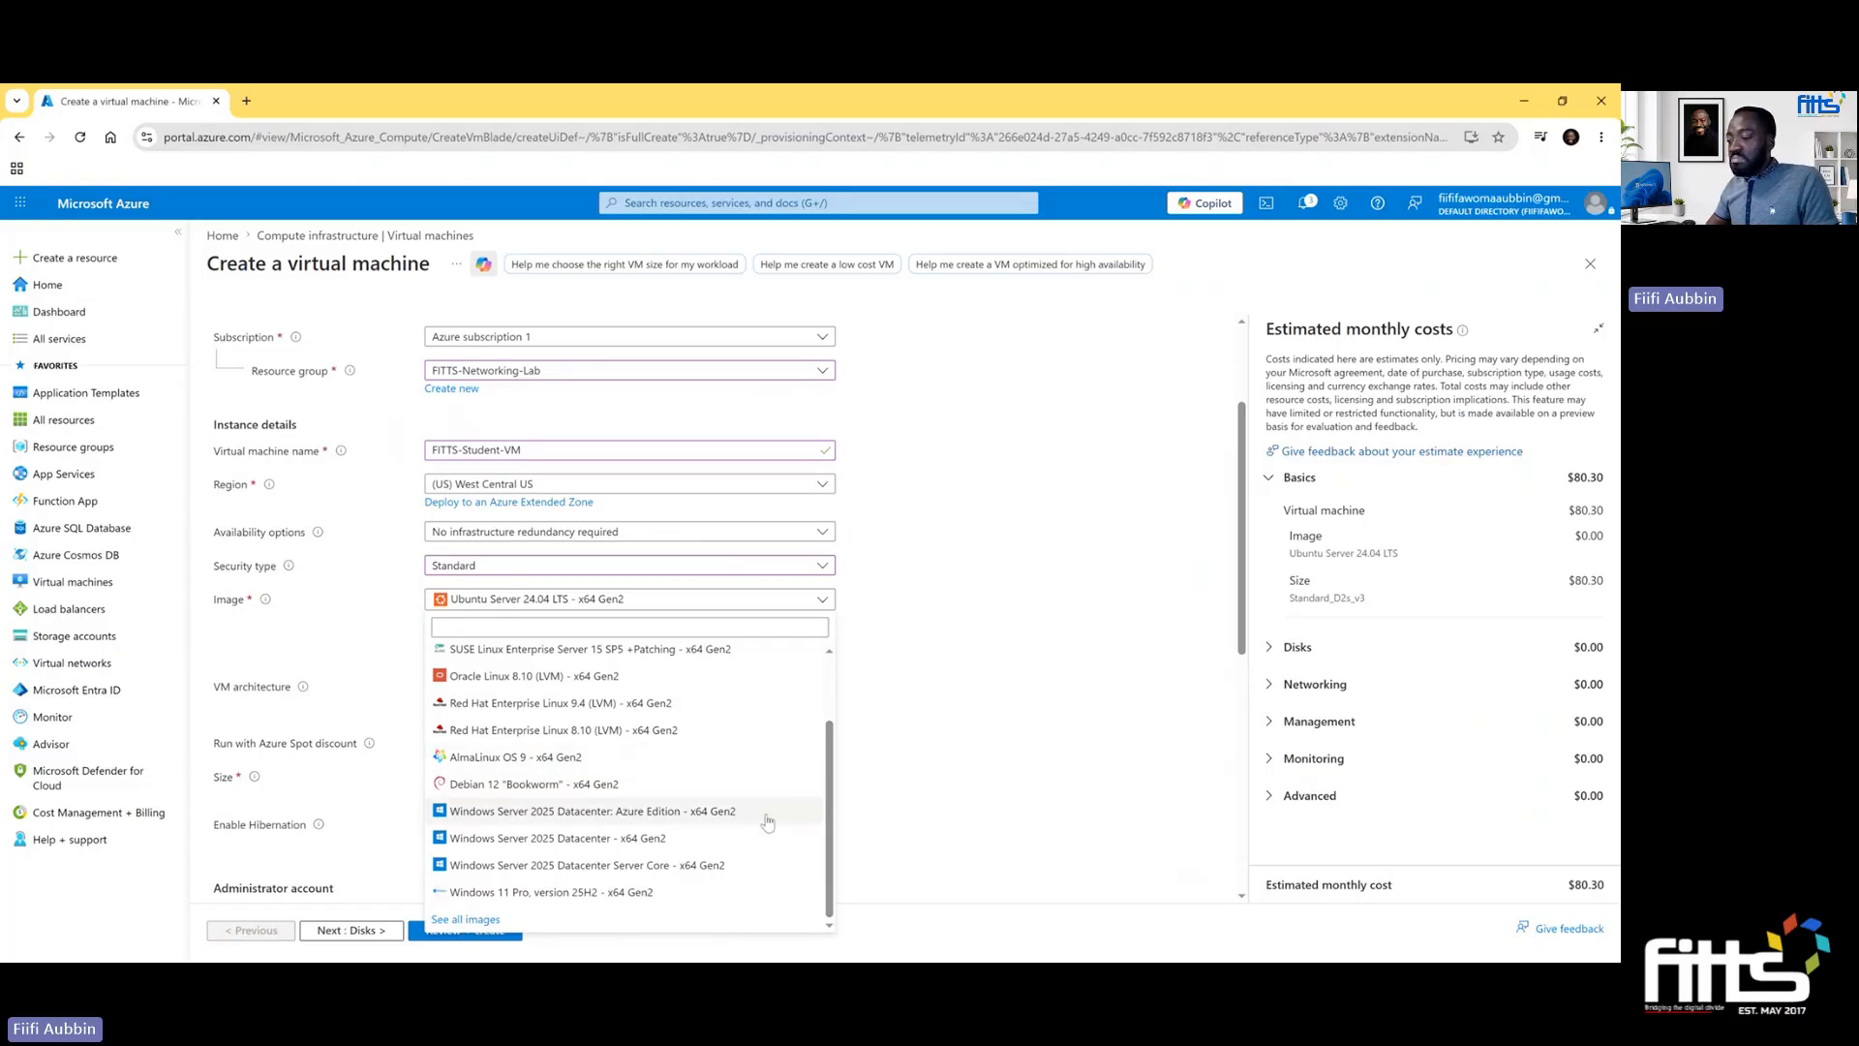
pyautogui.click(704, 842)
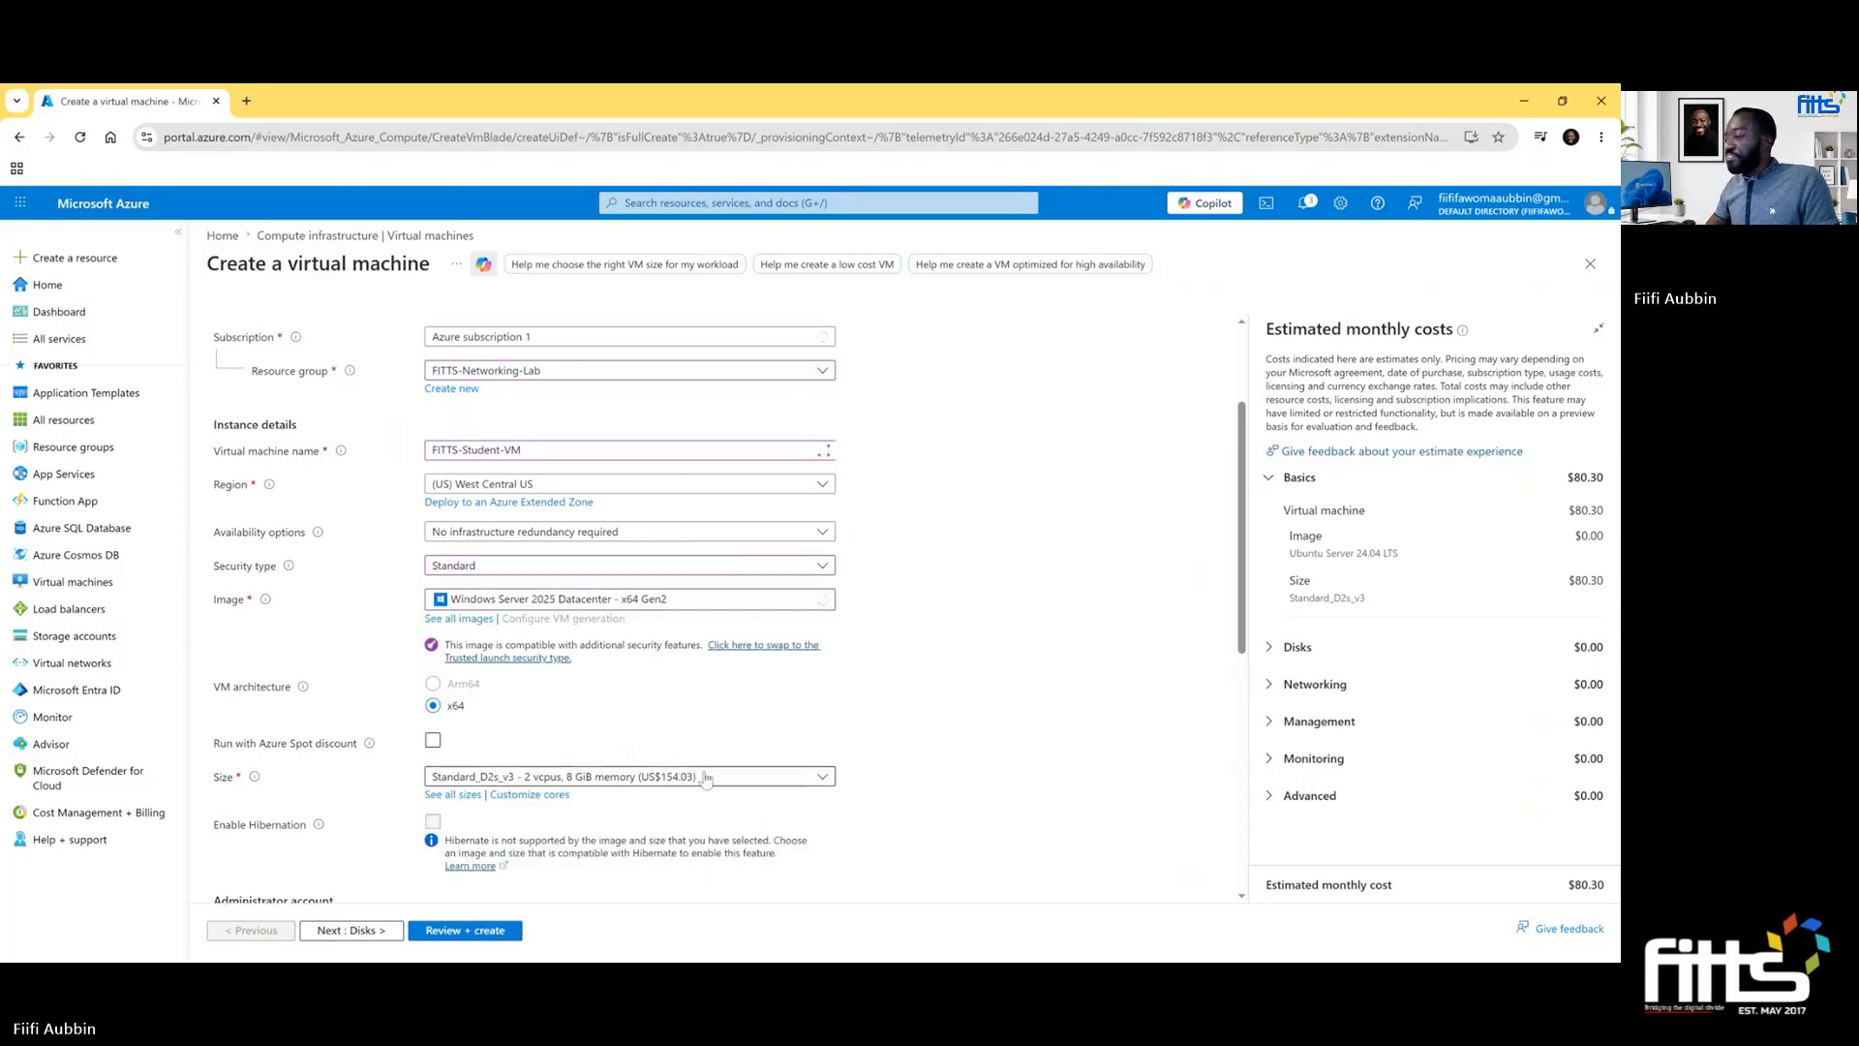
pyautogui.scroll(-3, 804, 745)
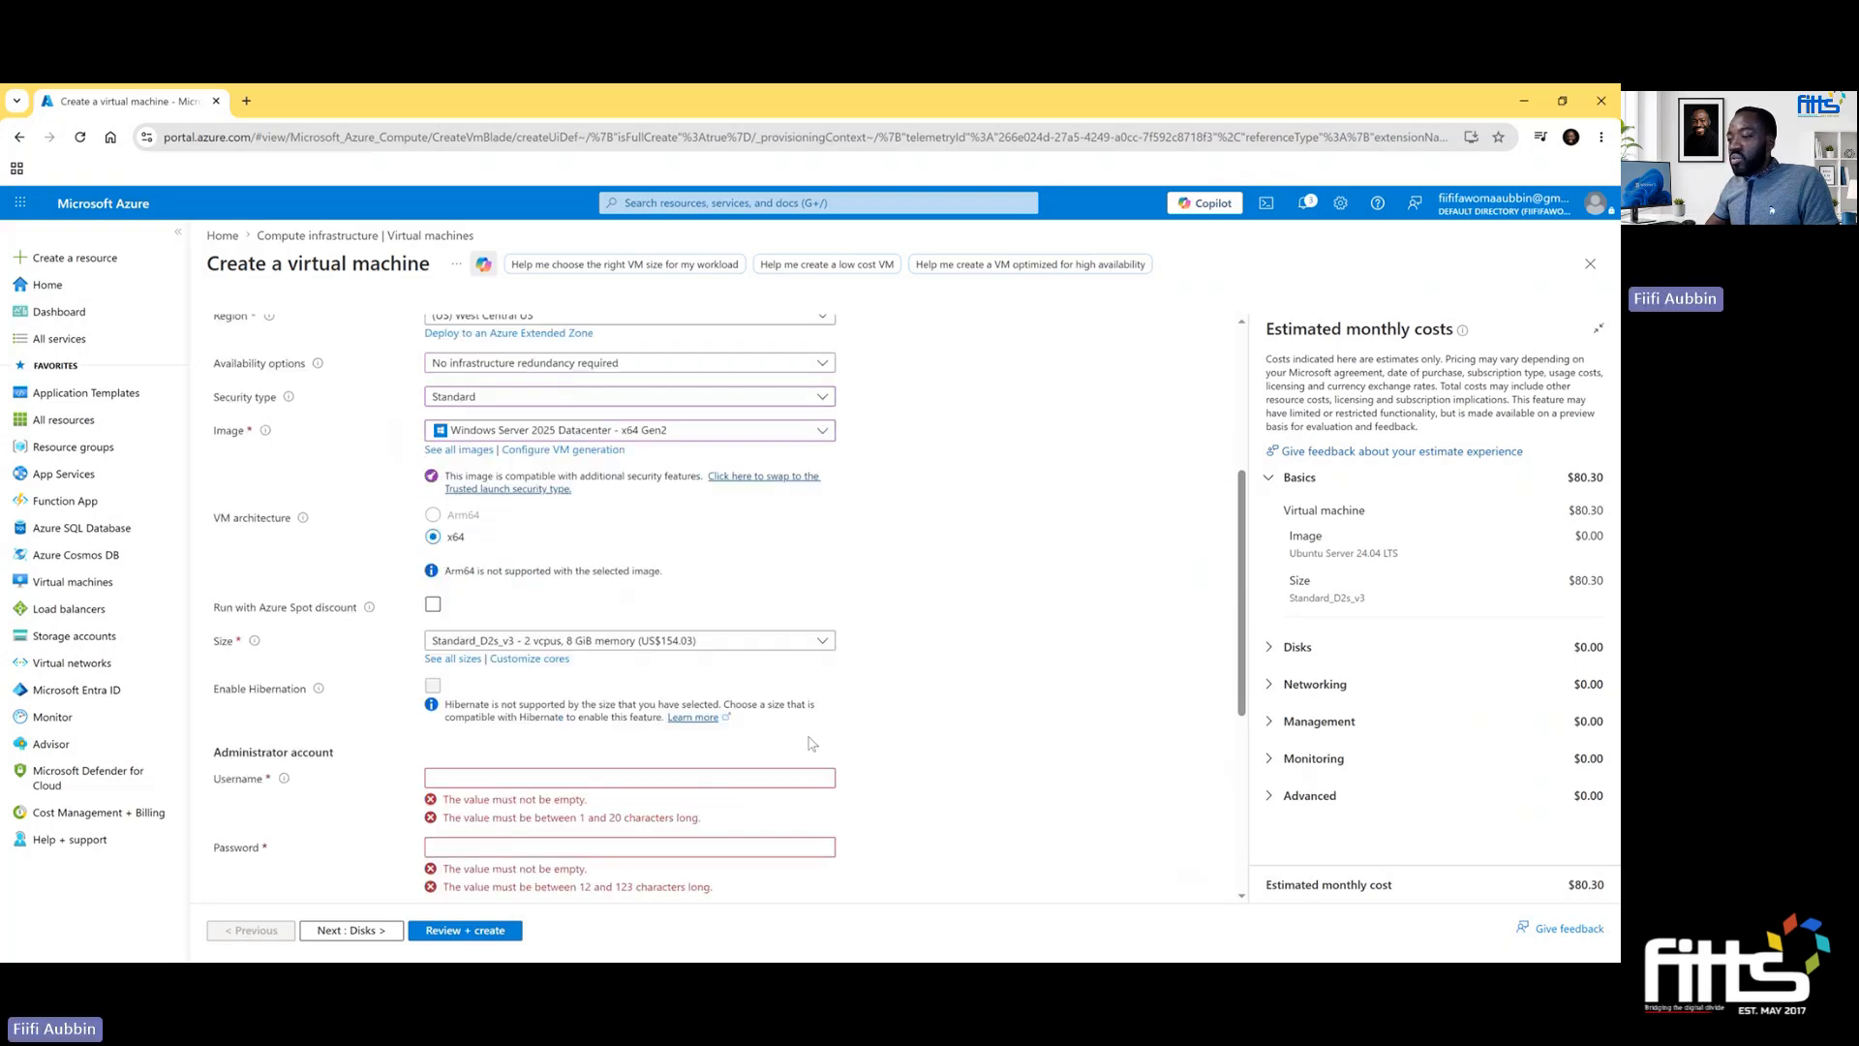
pyautogui.click(816, 641)
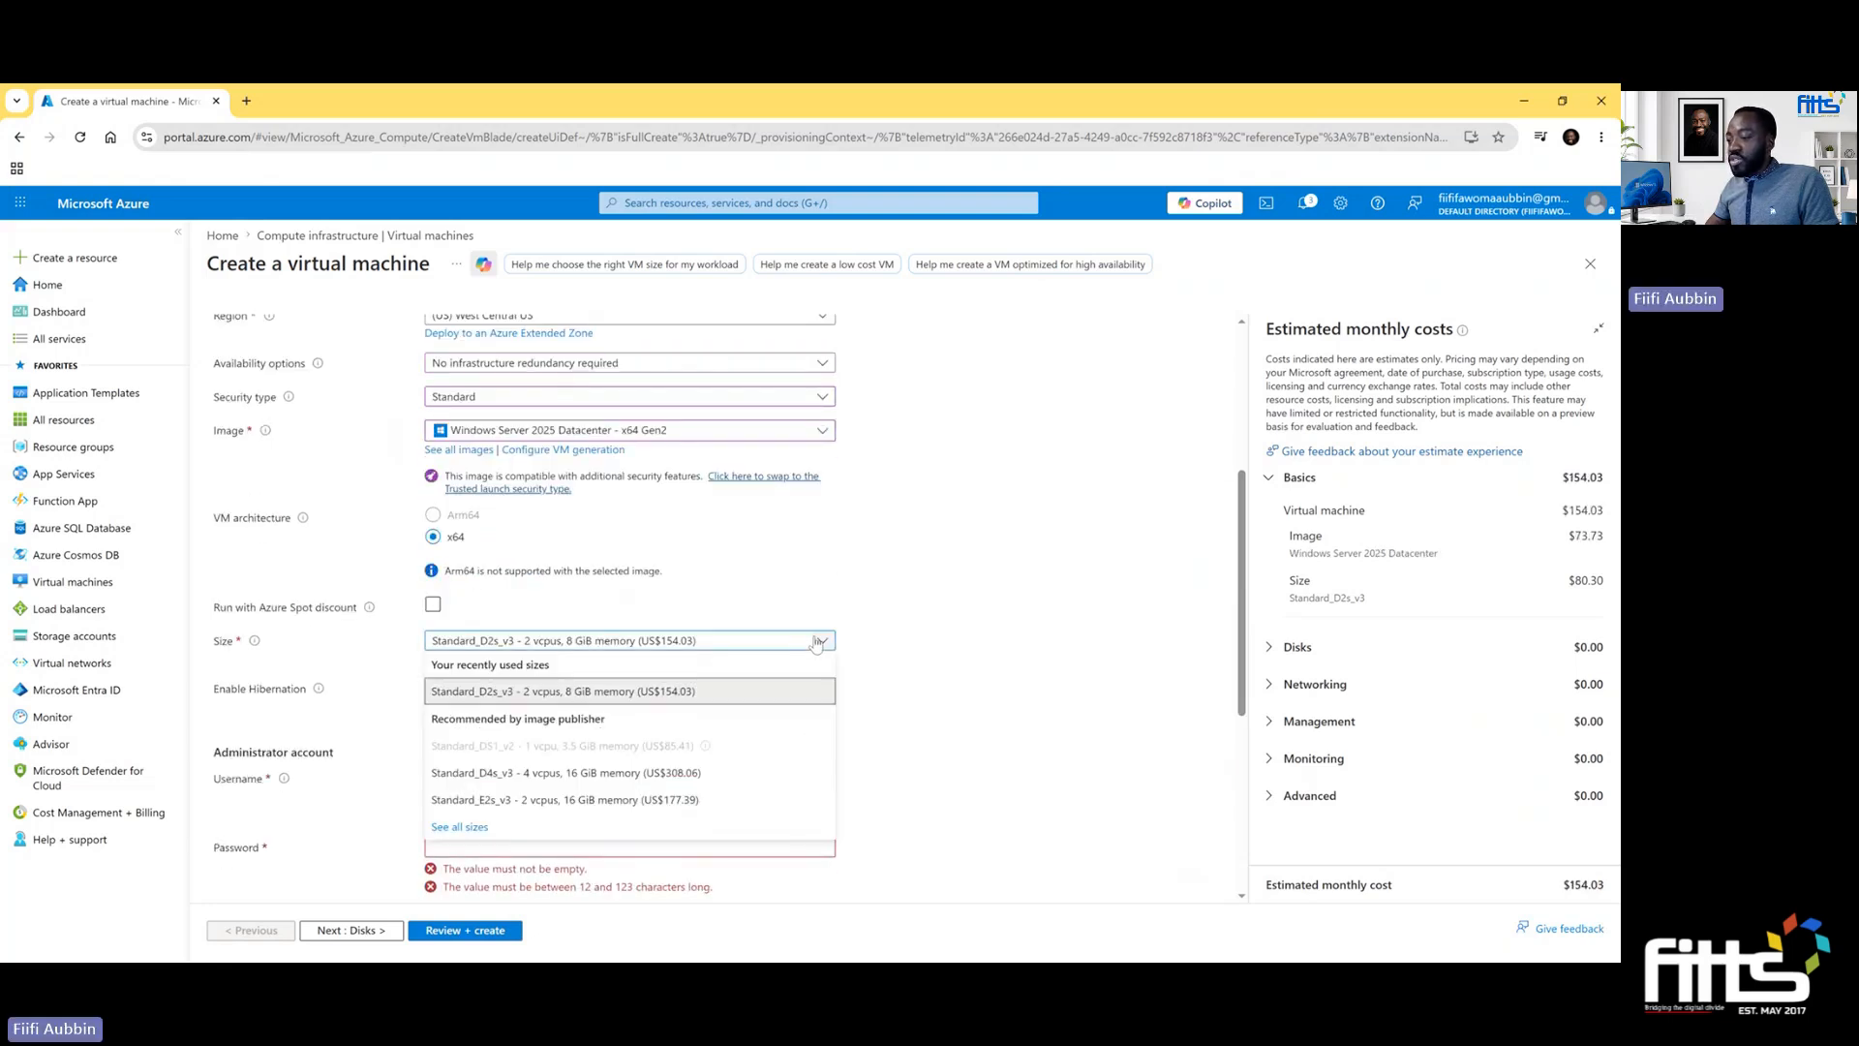
pyautogui.click(816, 641)
# - Change the virtual machine's image to Windows Server 2025 Datacenter: Azure Edition - x64 Gen2
pyautogui.scroll(3, 821, 635)
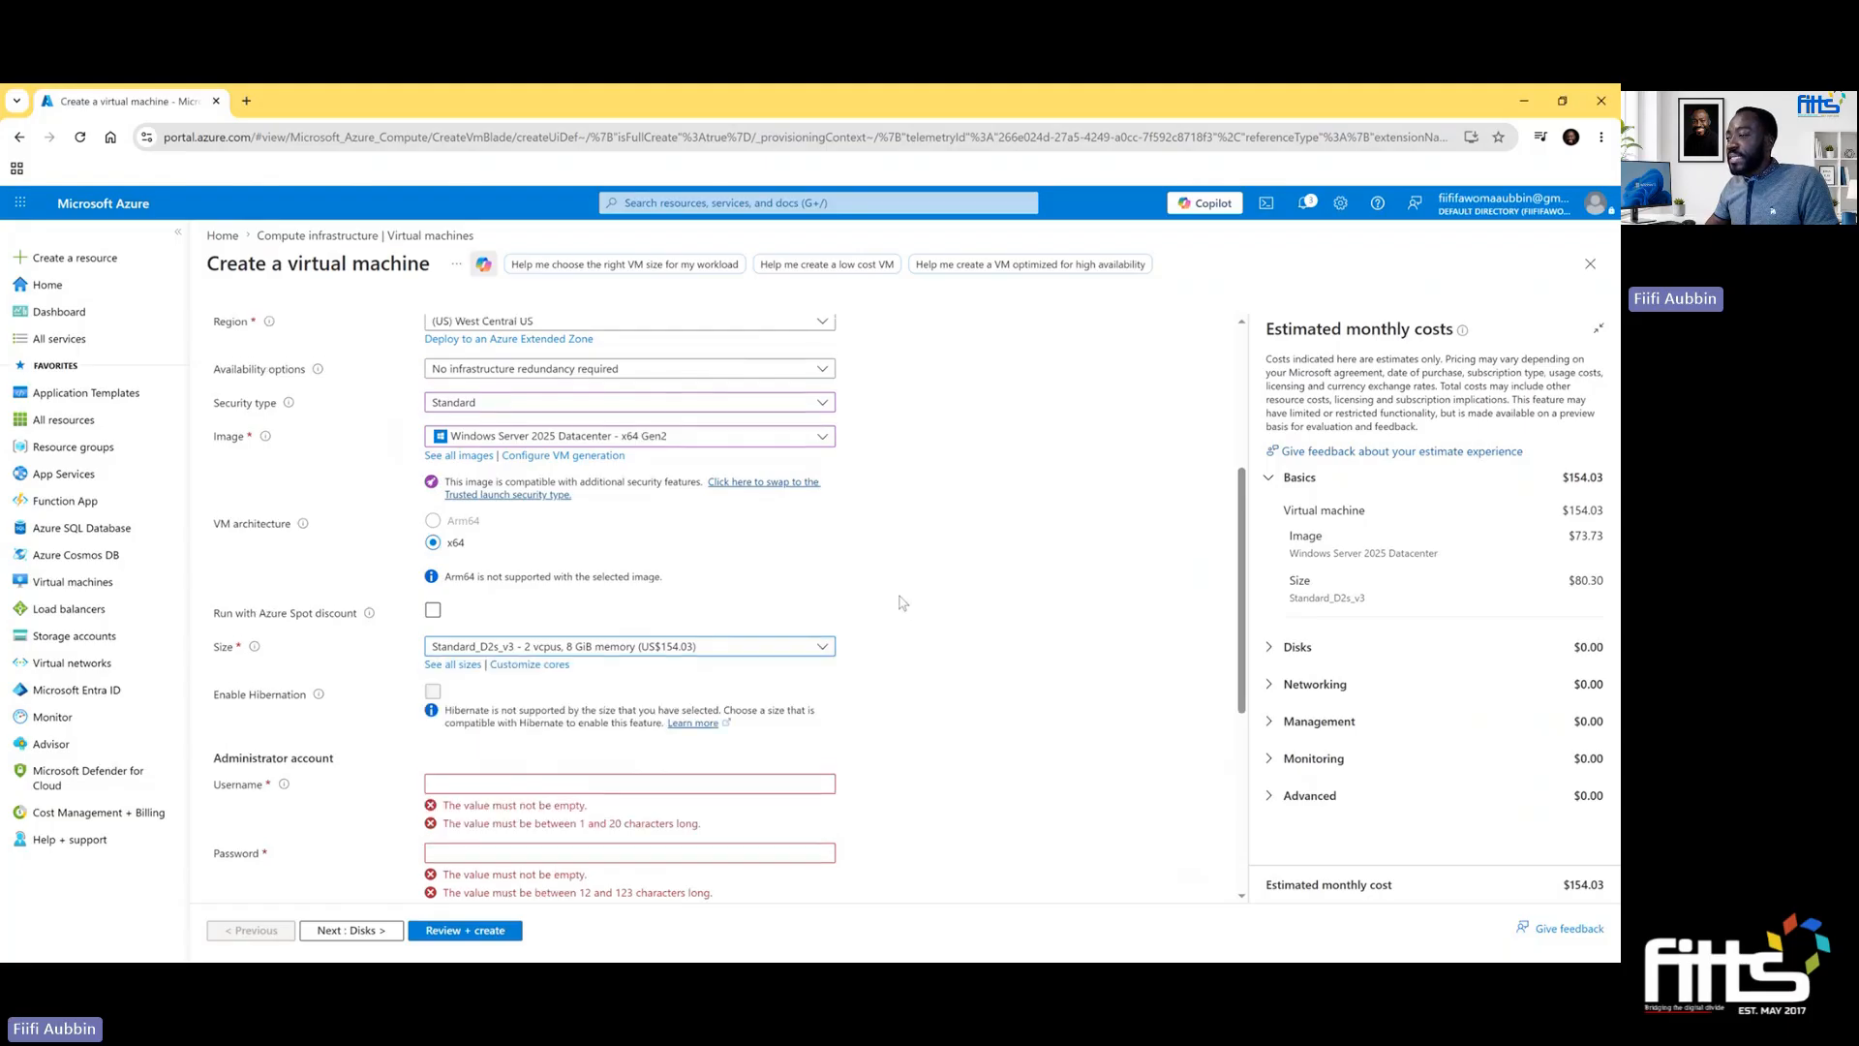
pyautogui.click(824, 605)
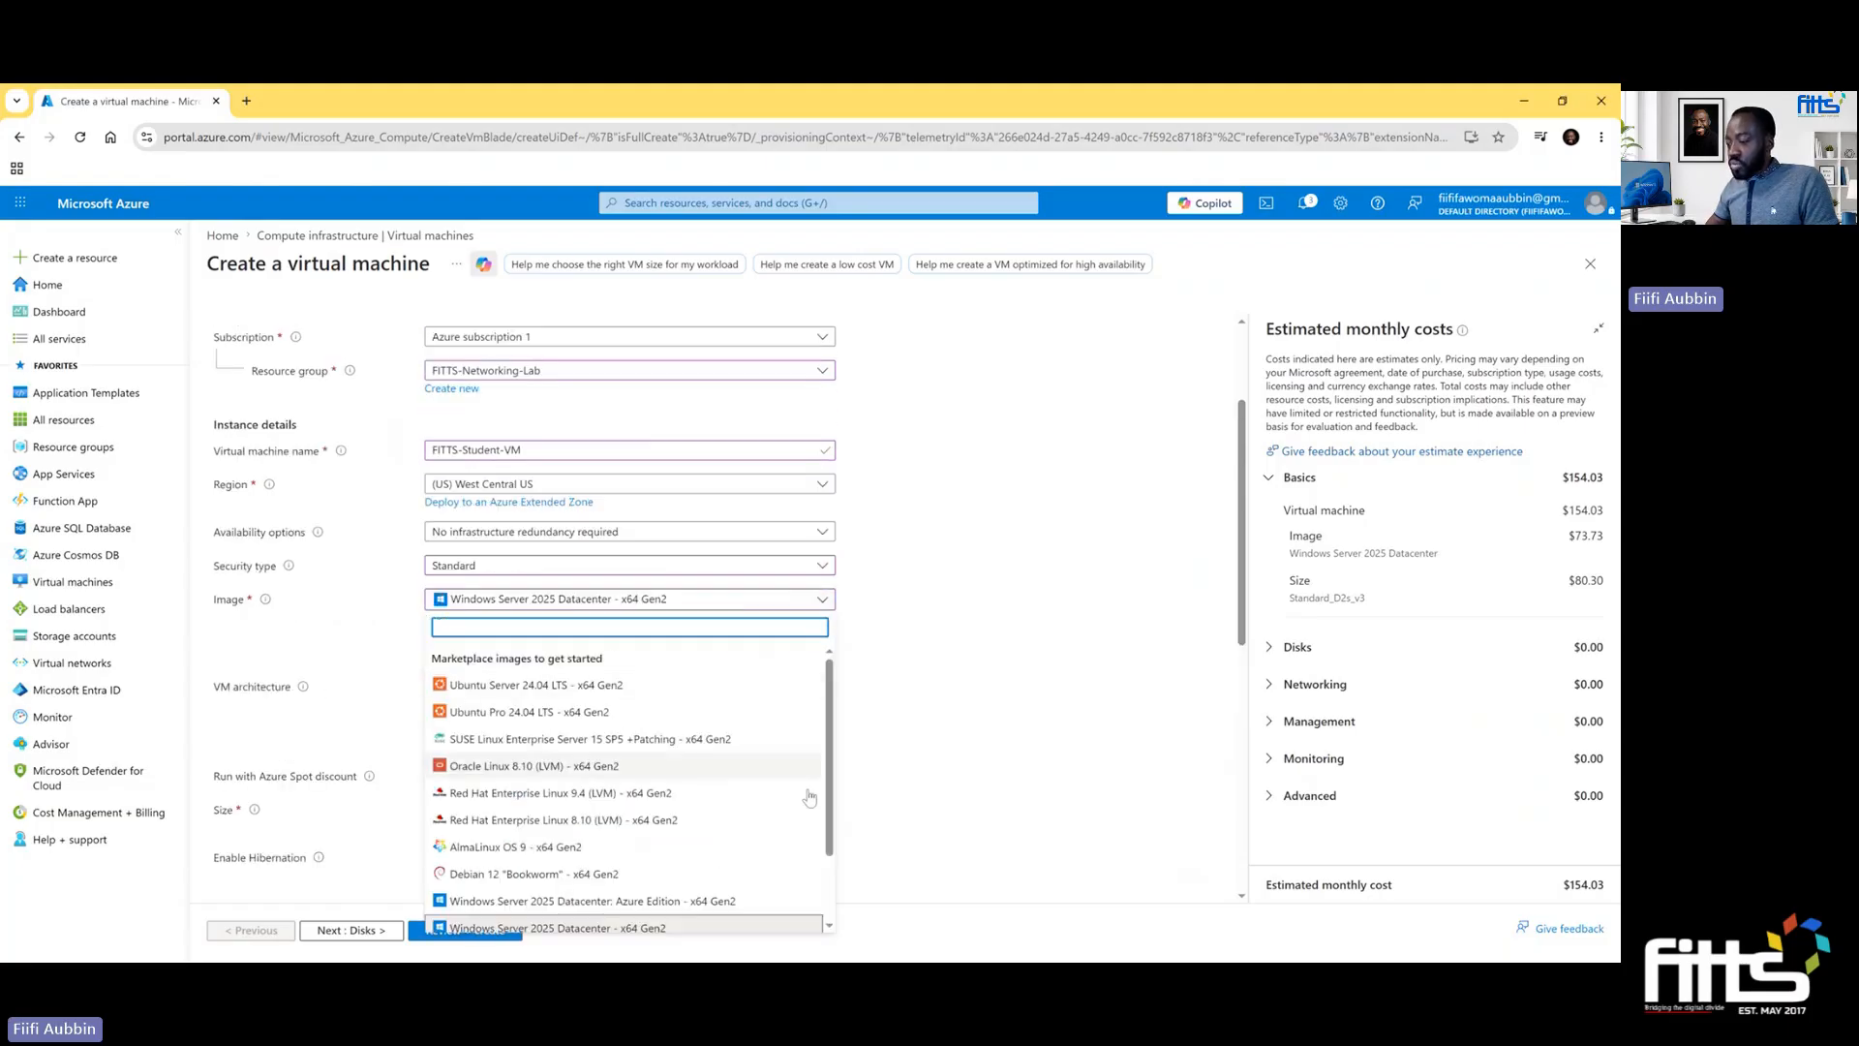
pyautogui.click(822, 598)
pyautogui.click(821, 600)
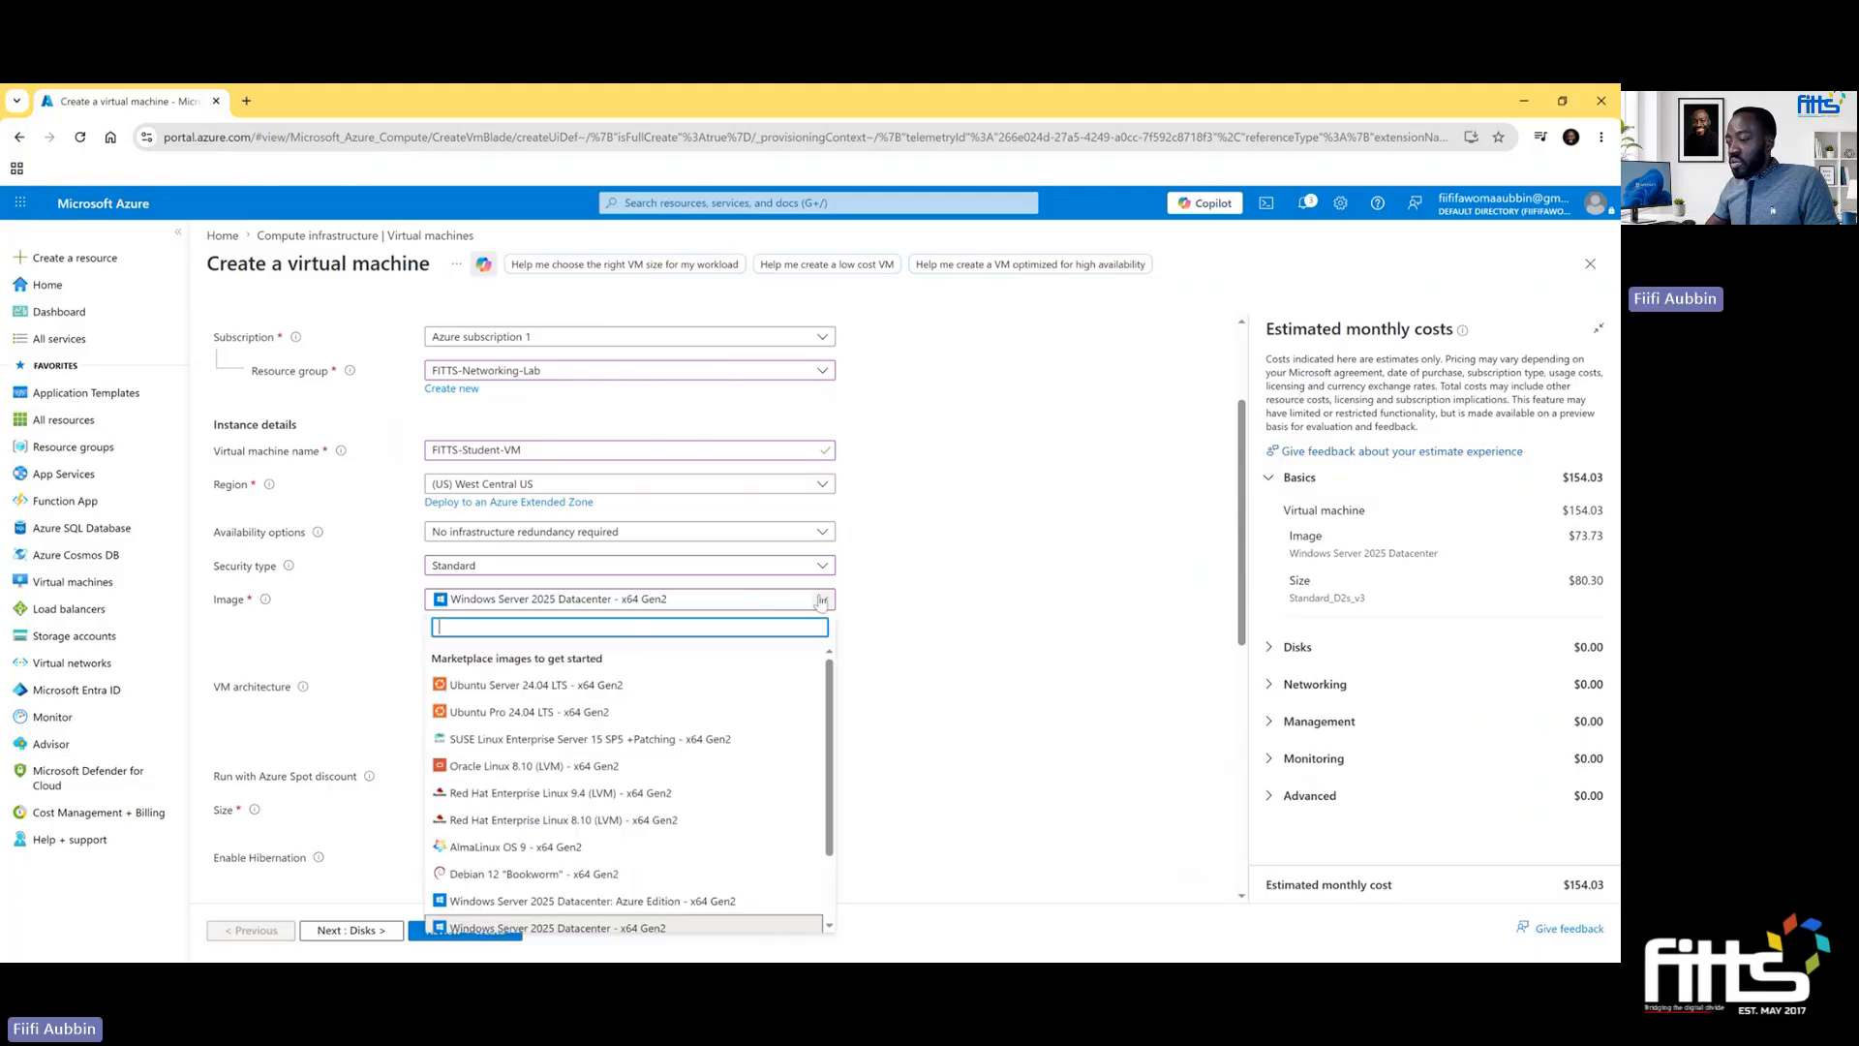
pyautogui.click(773, 901)
# - Set the administrator account's username to fittsgh
pyautogui.scroll(-3, 804, 678)
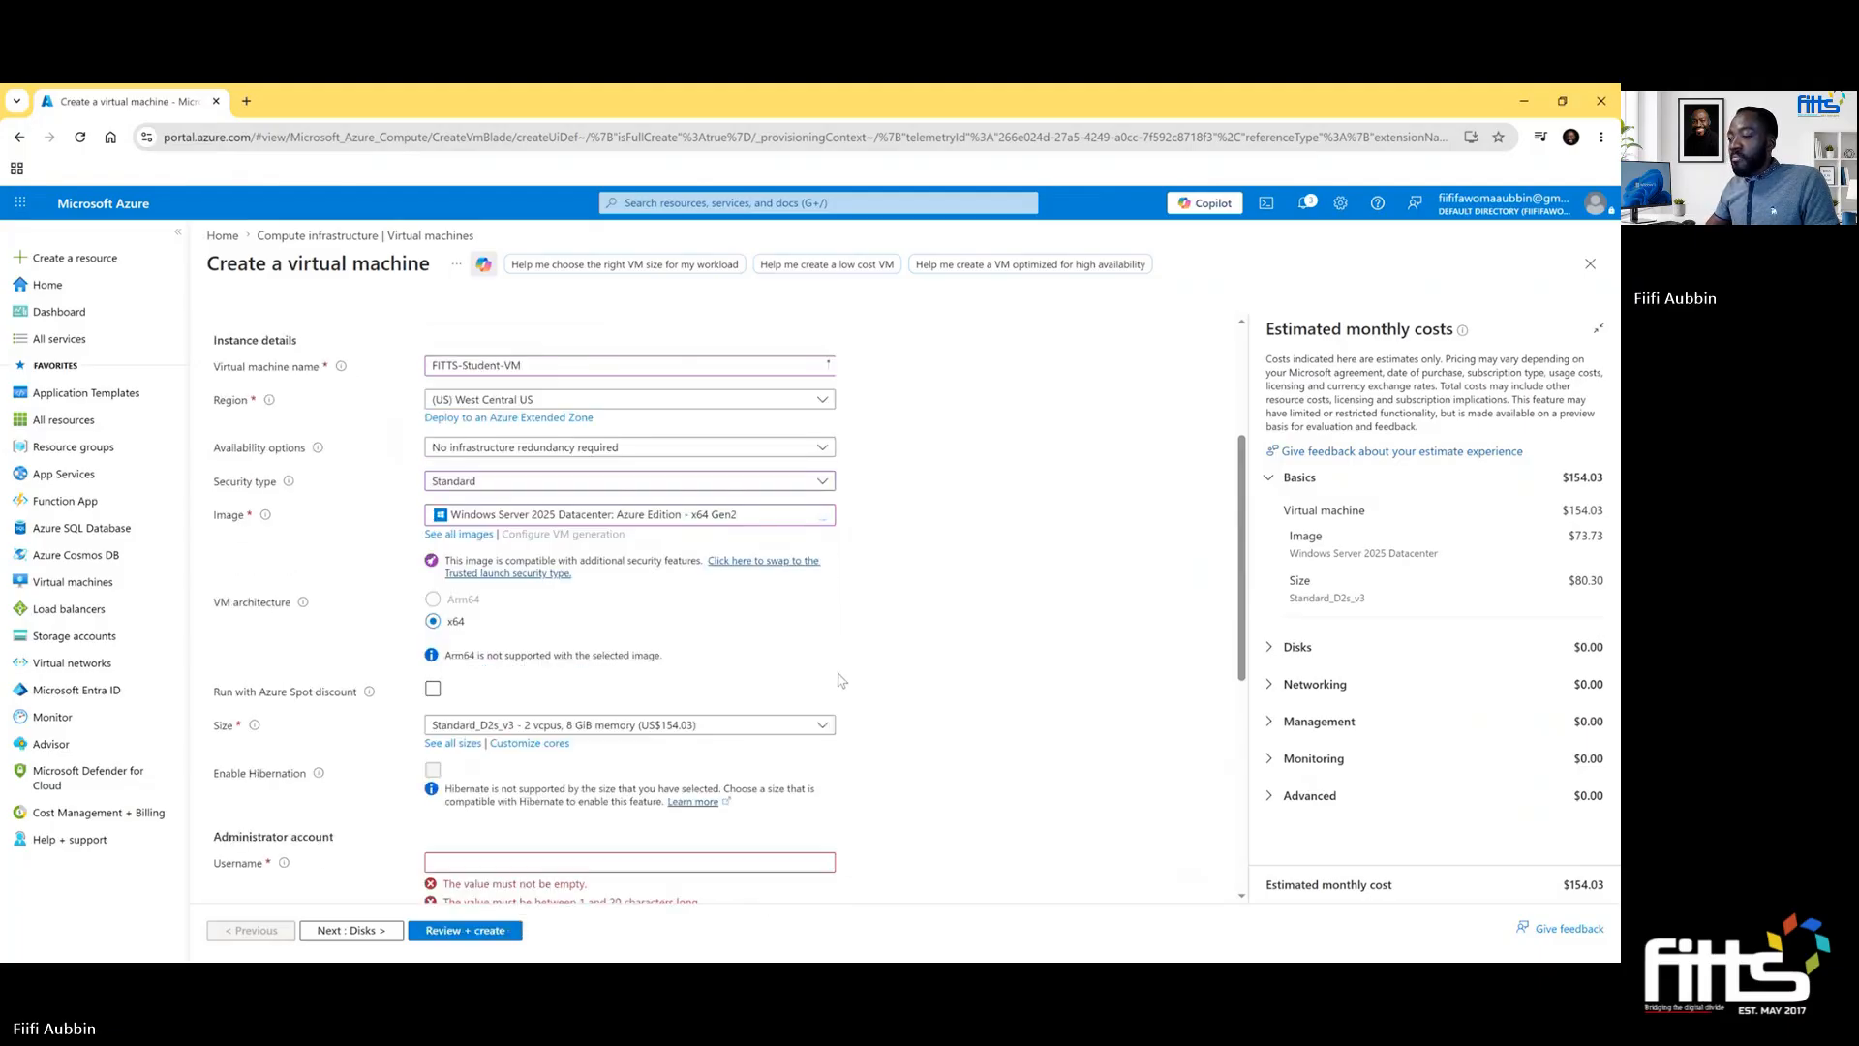
pyautogui.scroll(-2, 756, 639)
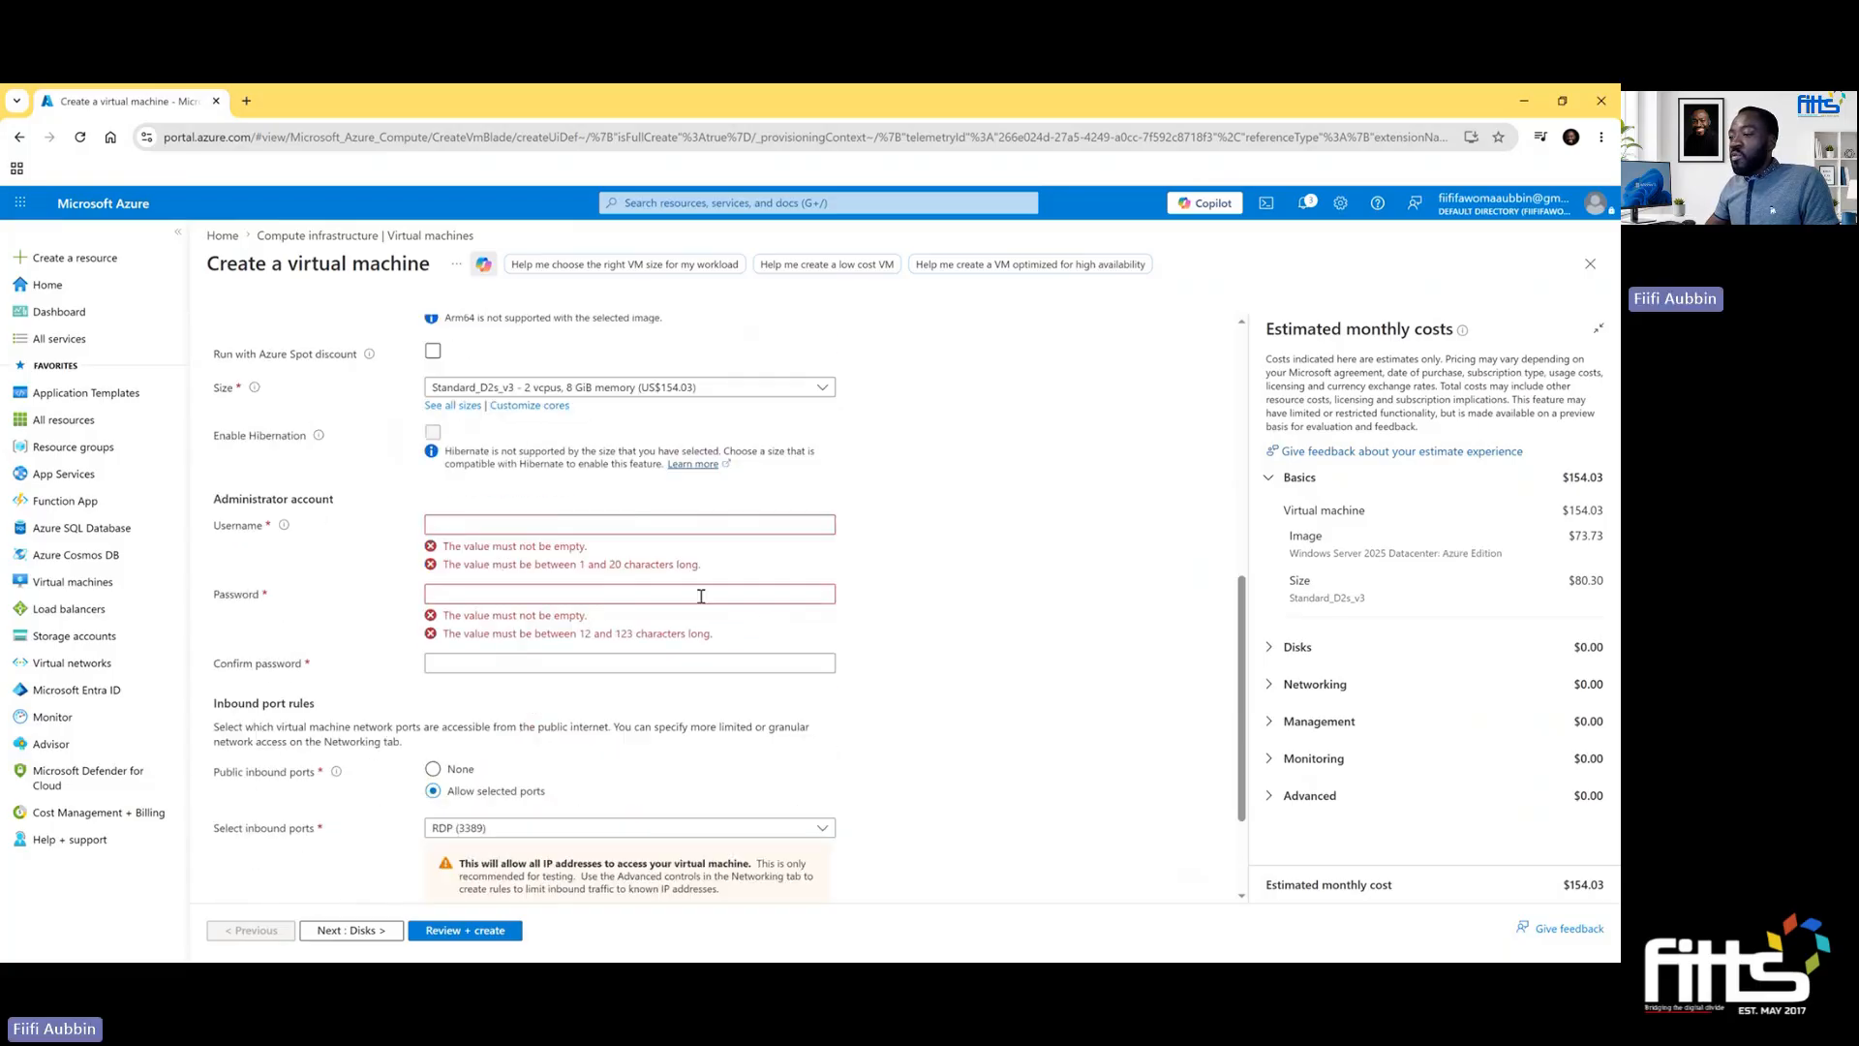
pyautogui.click(561, 523)
pyautogui.write('FITT')
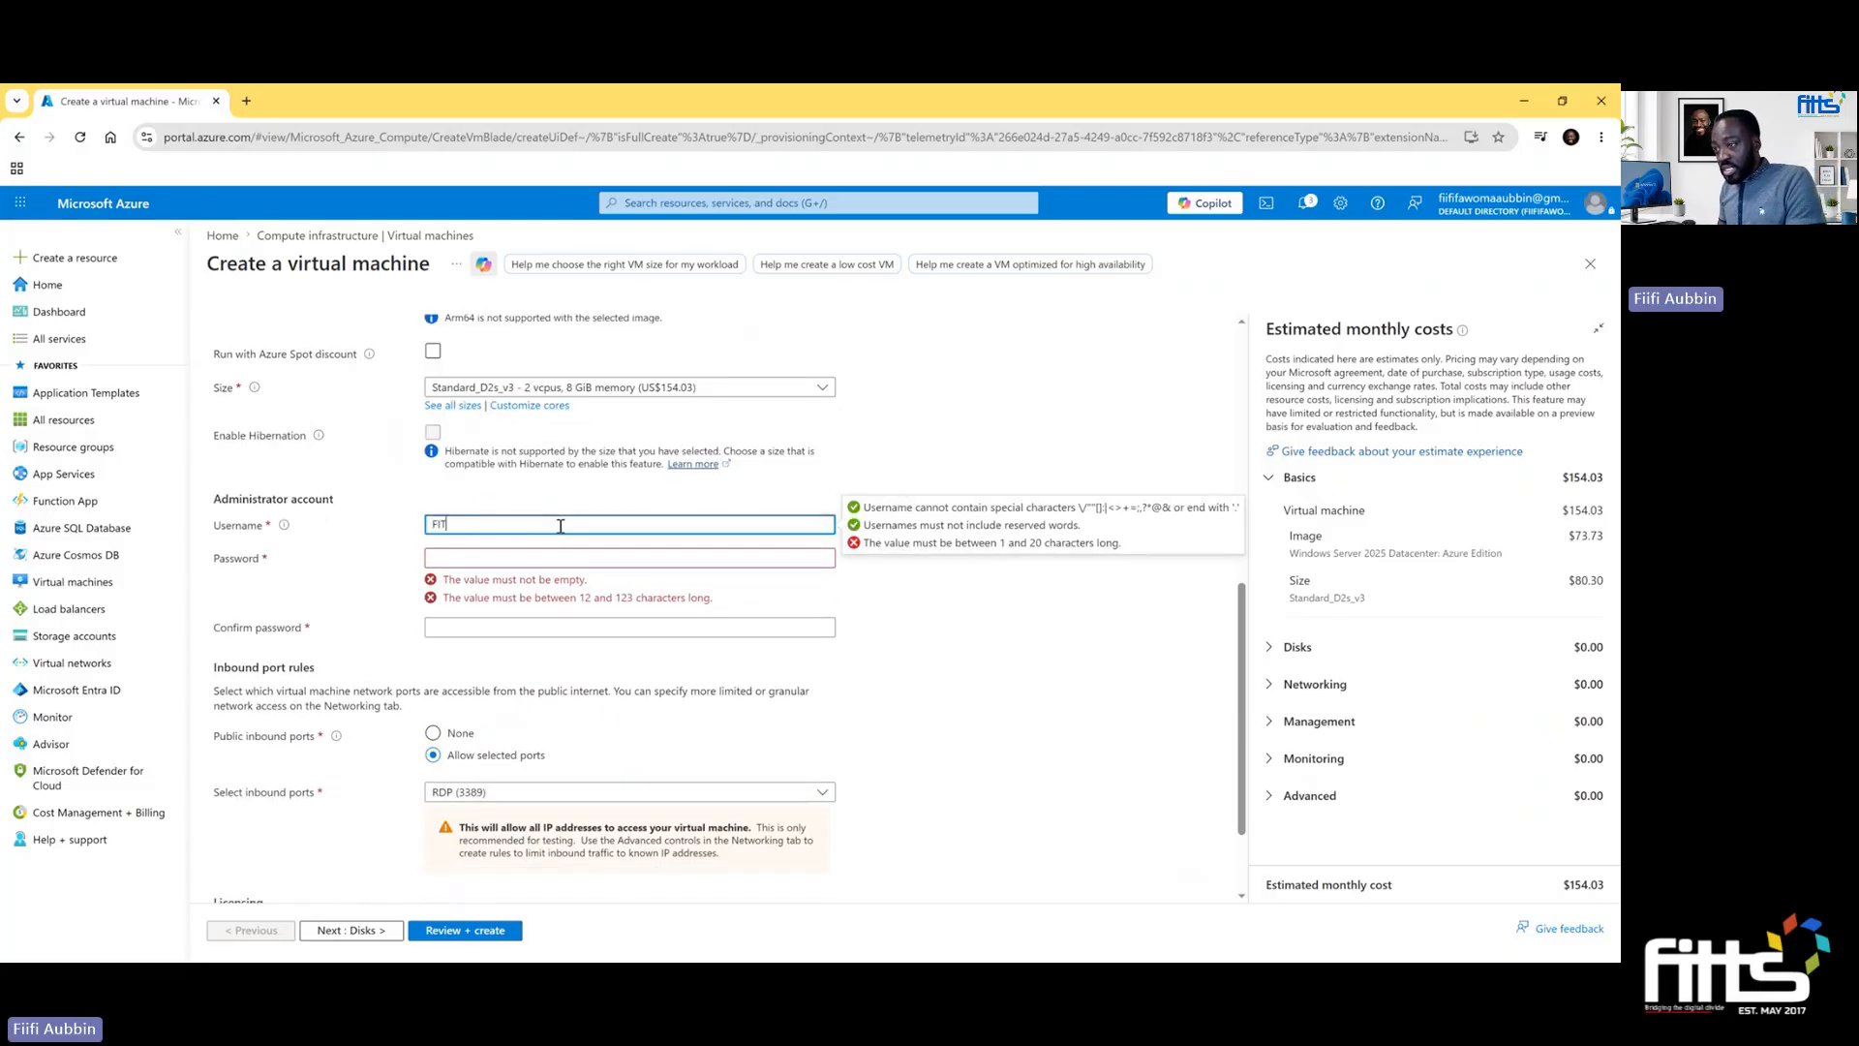
pyautogui.press('BackSpace')
pyautogui.press('BackSpace')
pyautogui.press('BackSpace')
pyautogui.press('BackSpace')
pyautogui.write('fittsgh')
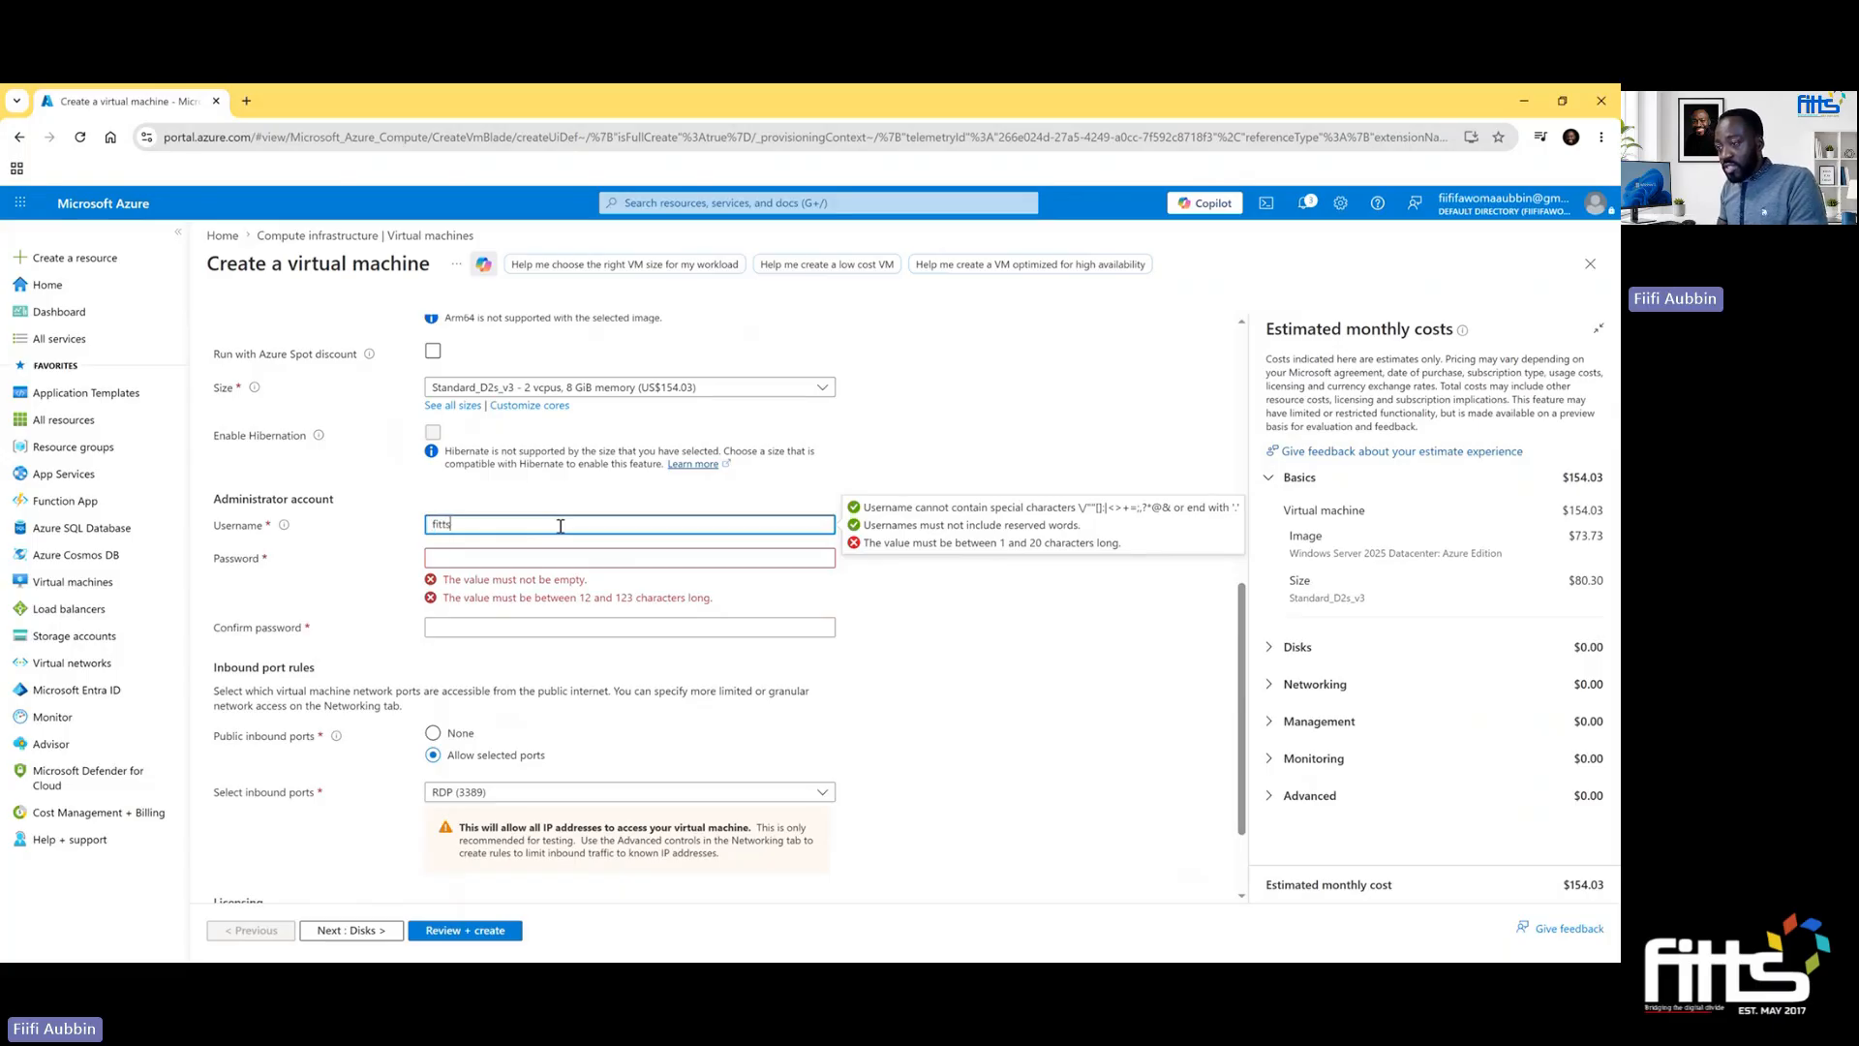
# - Enter the administrator account's password and repeat it in the confirmation field
pyautogui.click(549, 558)
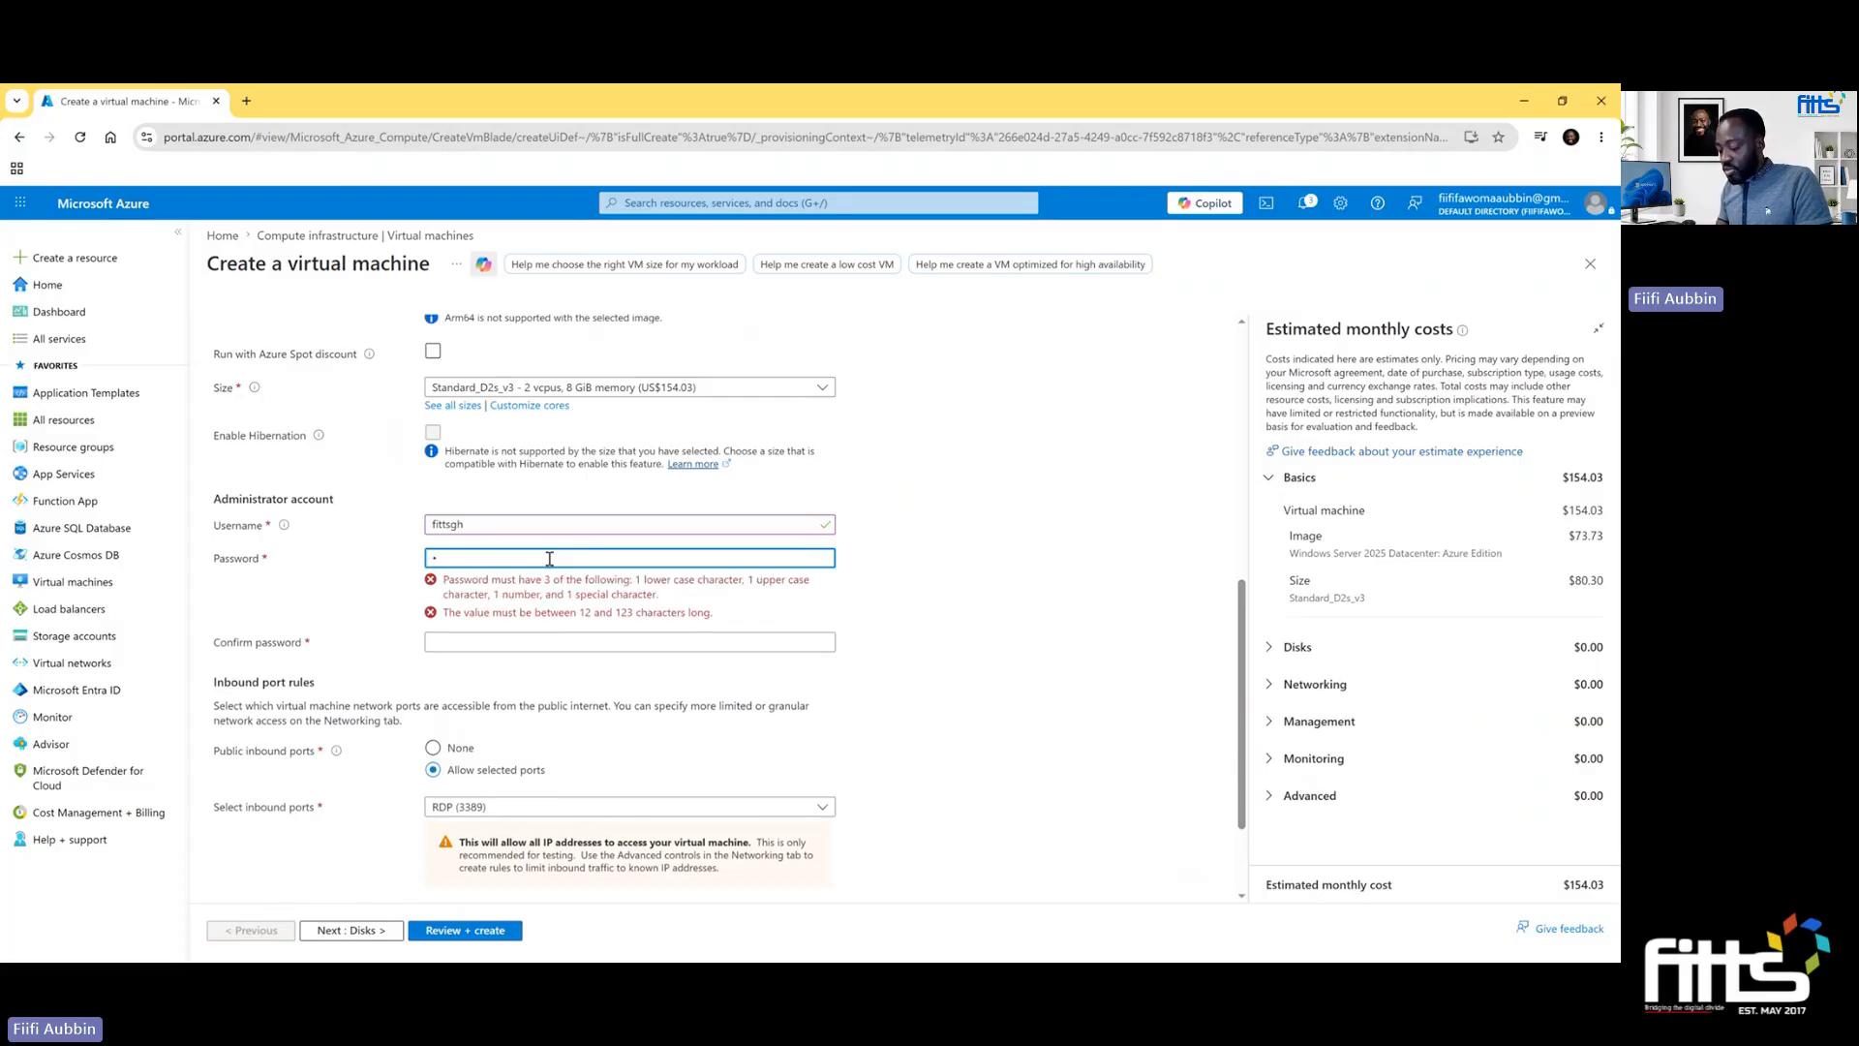
pyautogui.write('•••••••••••')
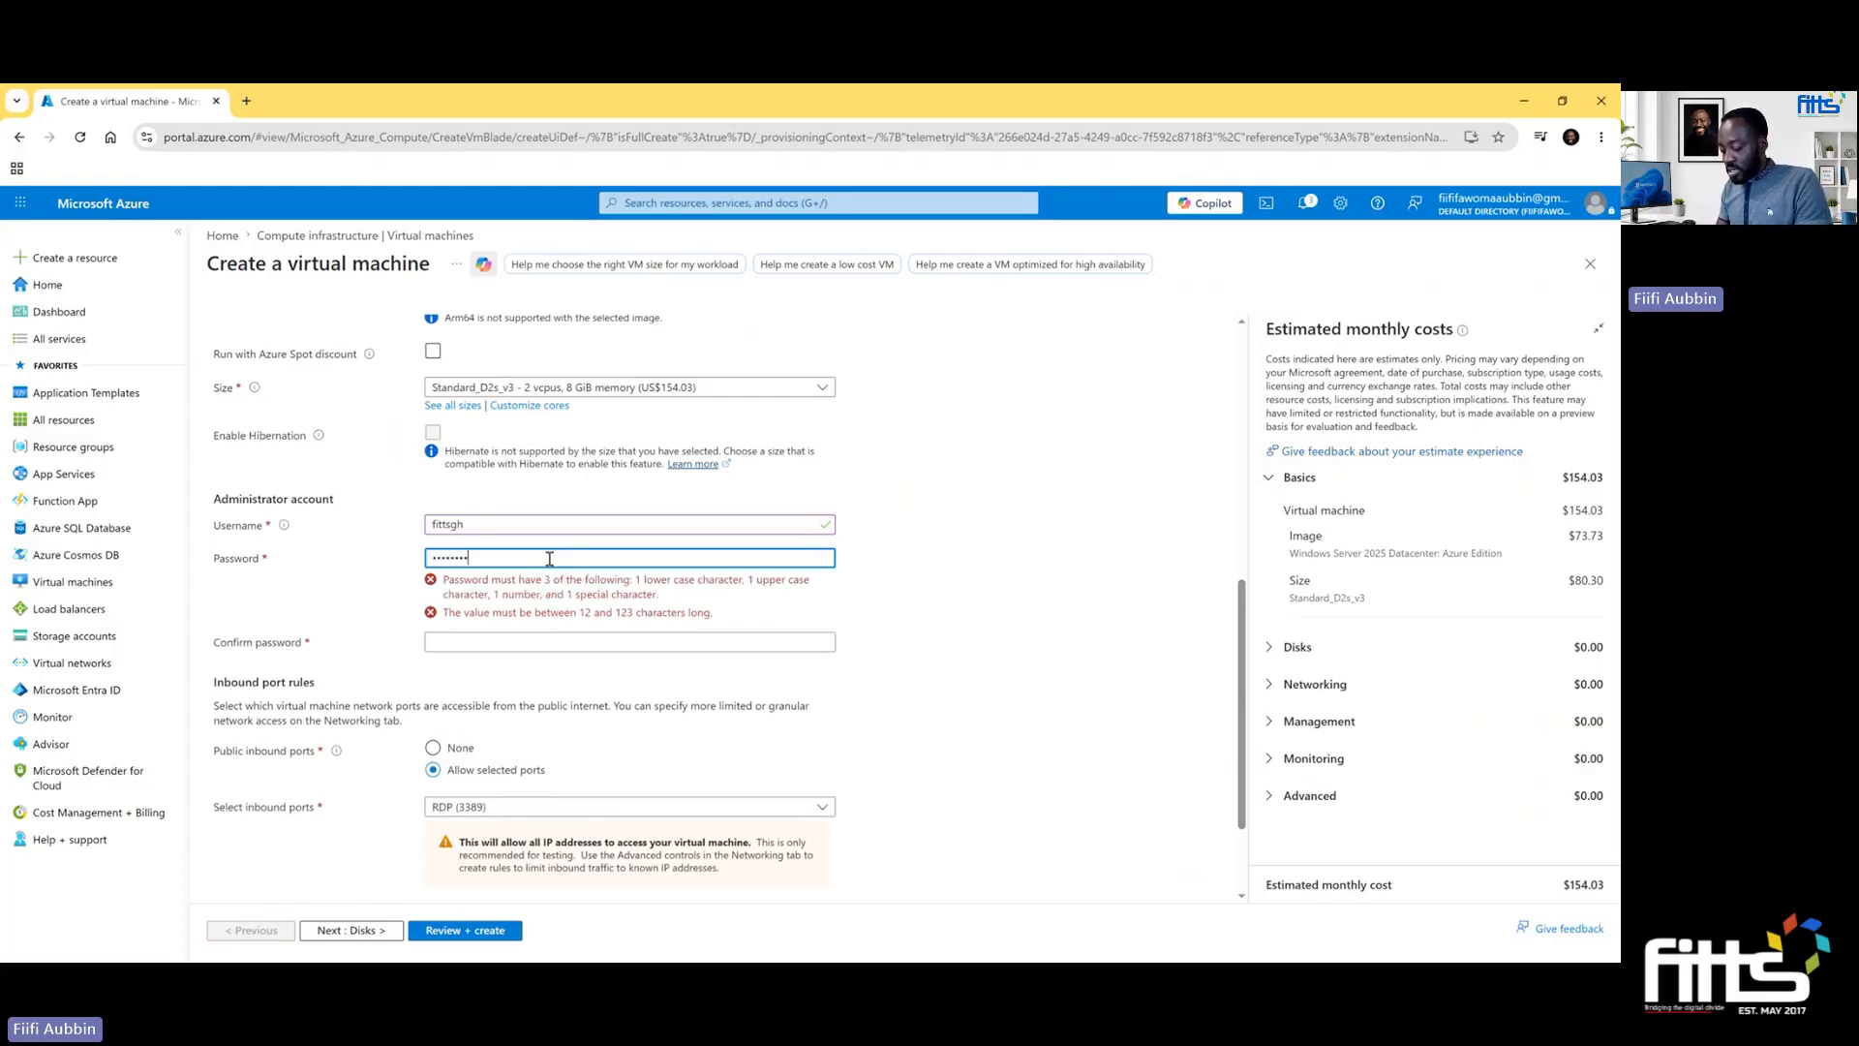
pyautogui.write('•')
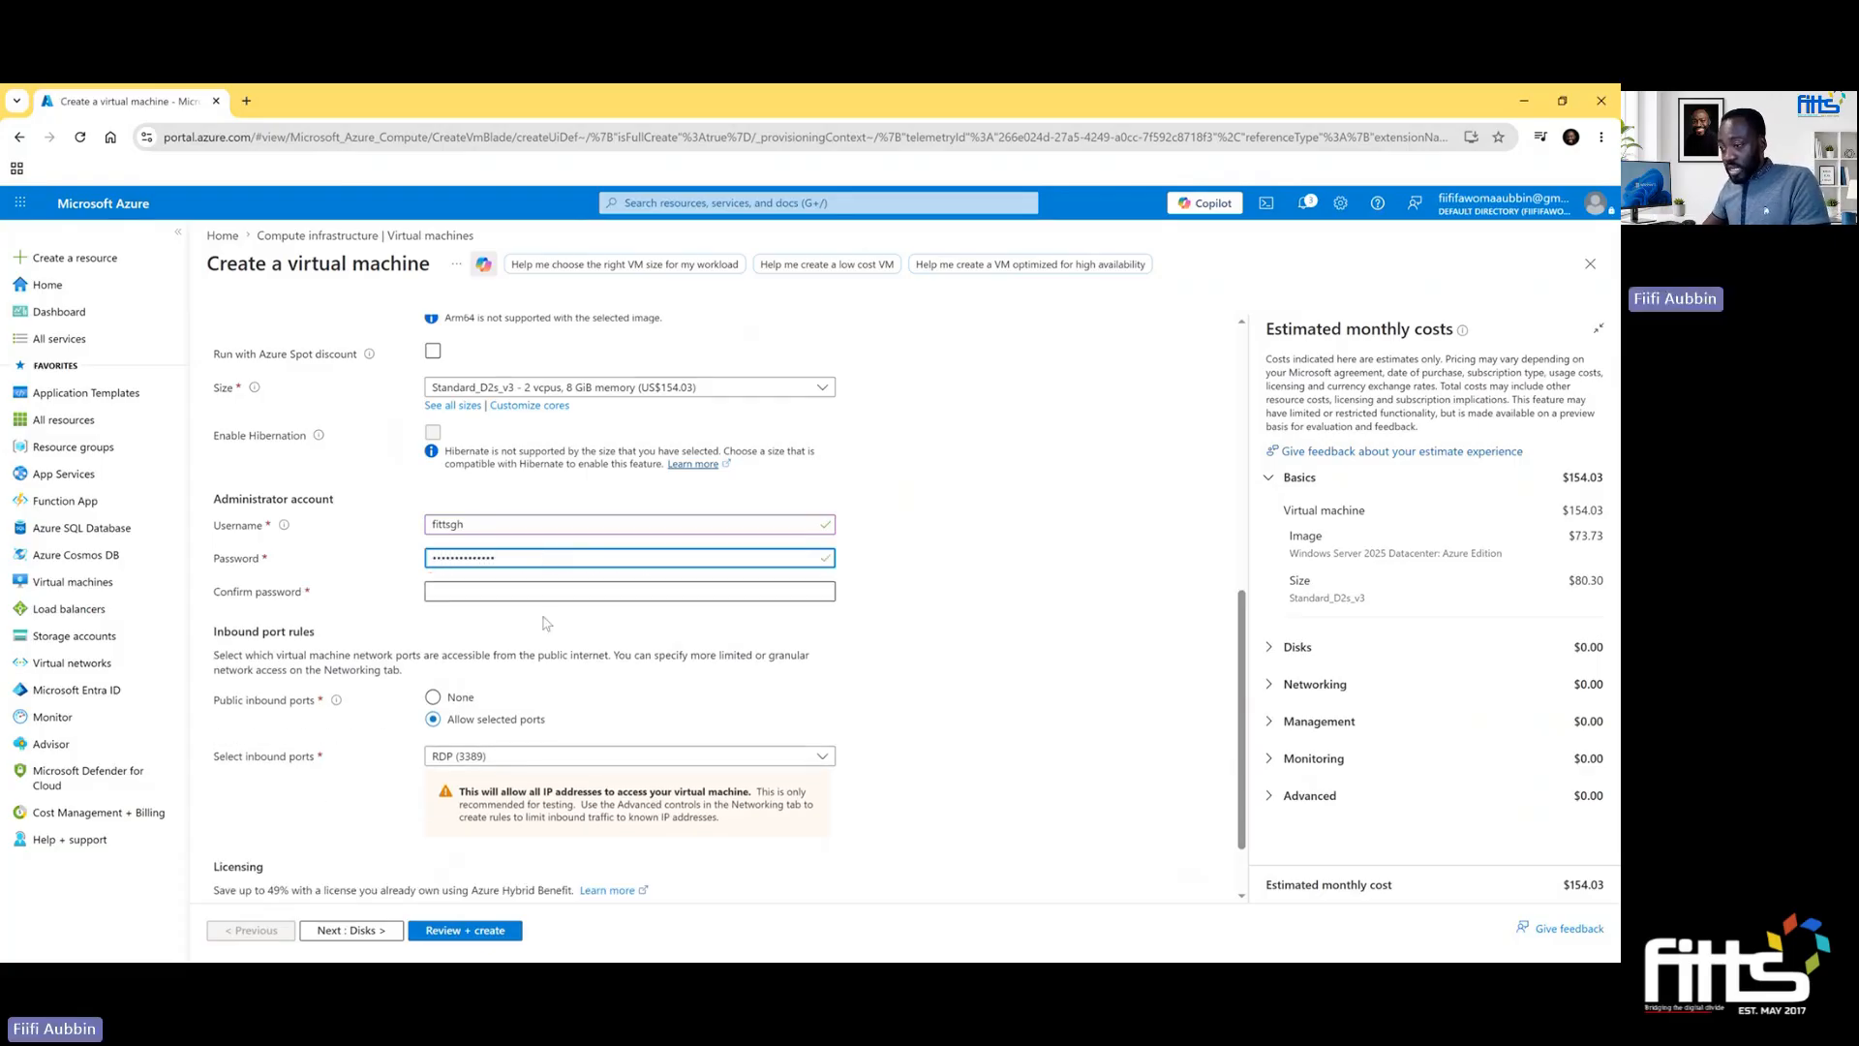
pyautogui.click(549, 592)
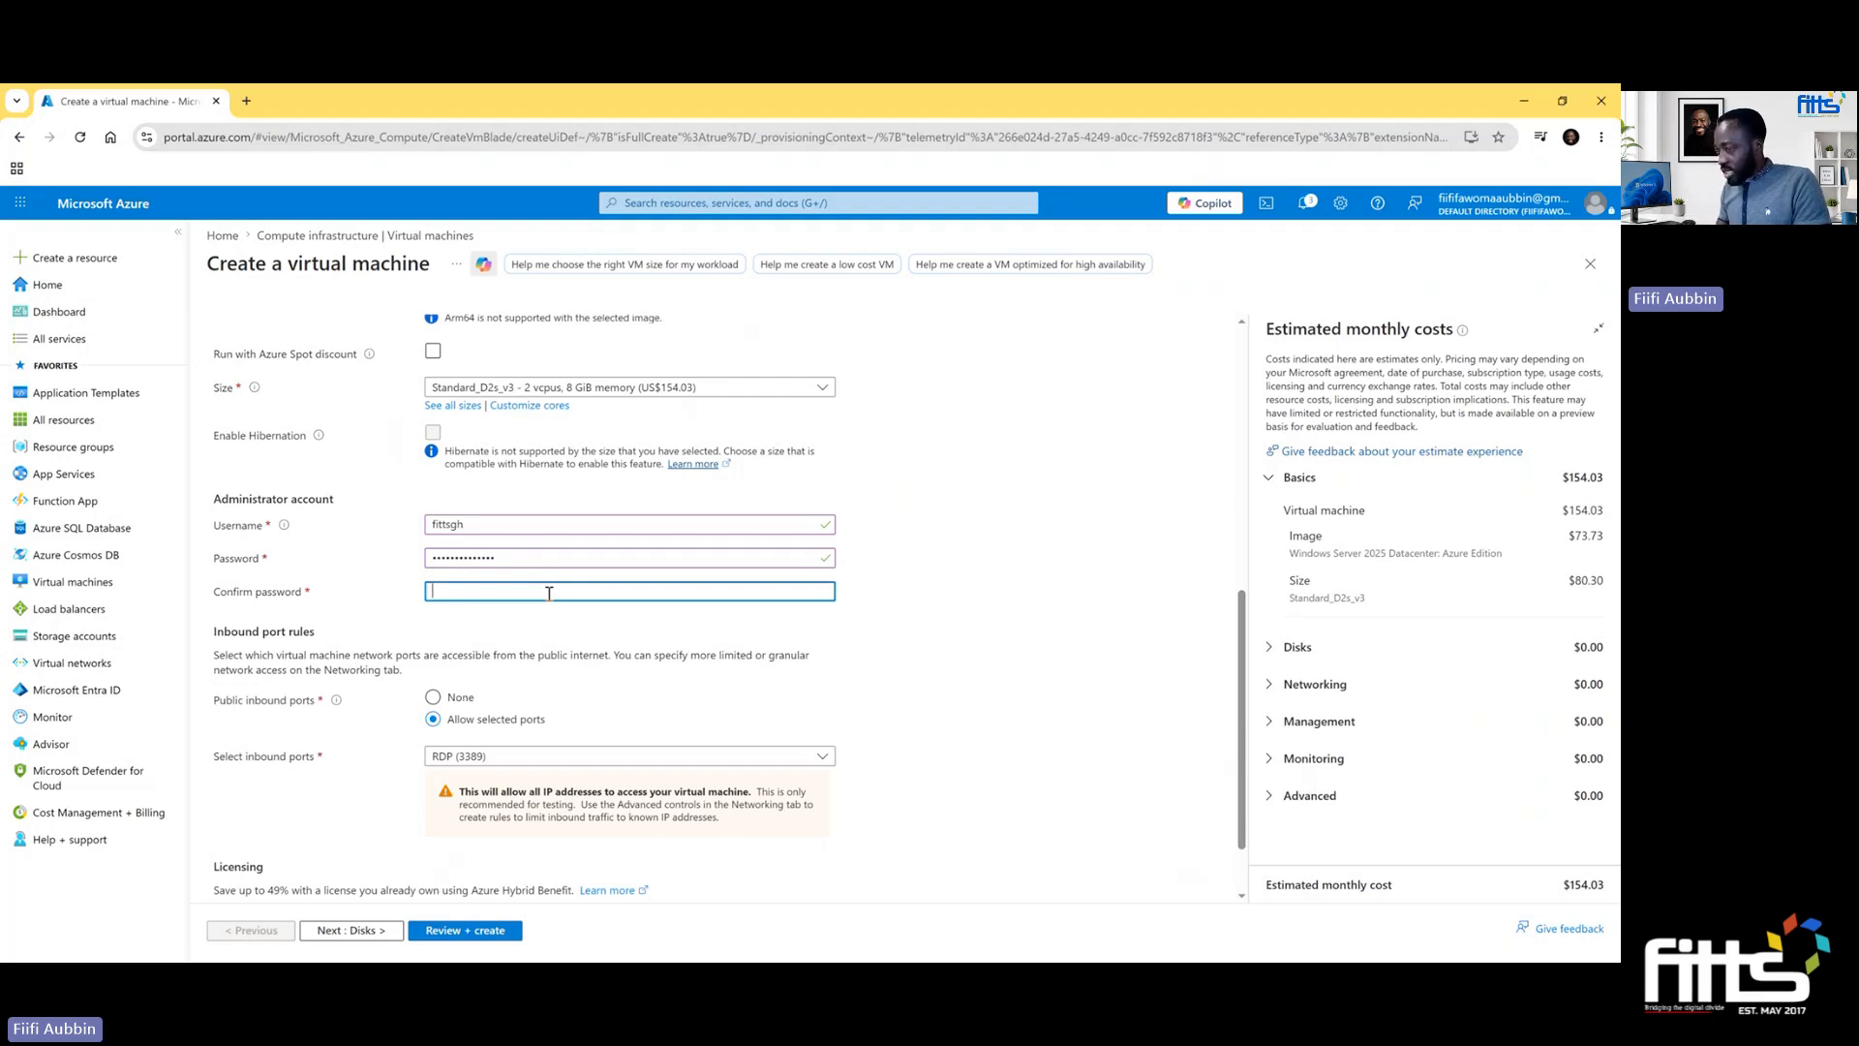
pyautogui.write('•••••••••••')
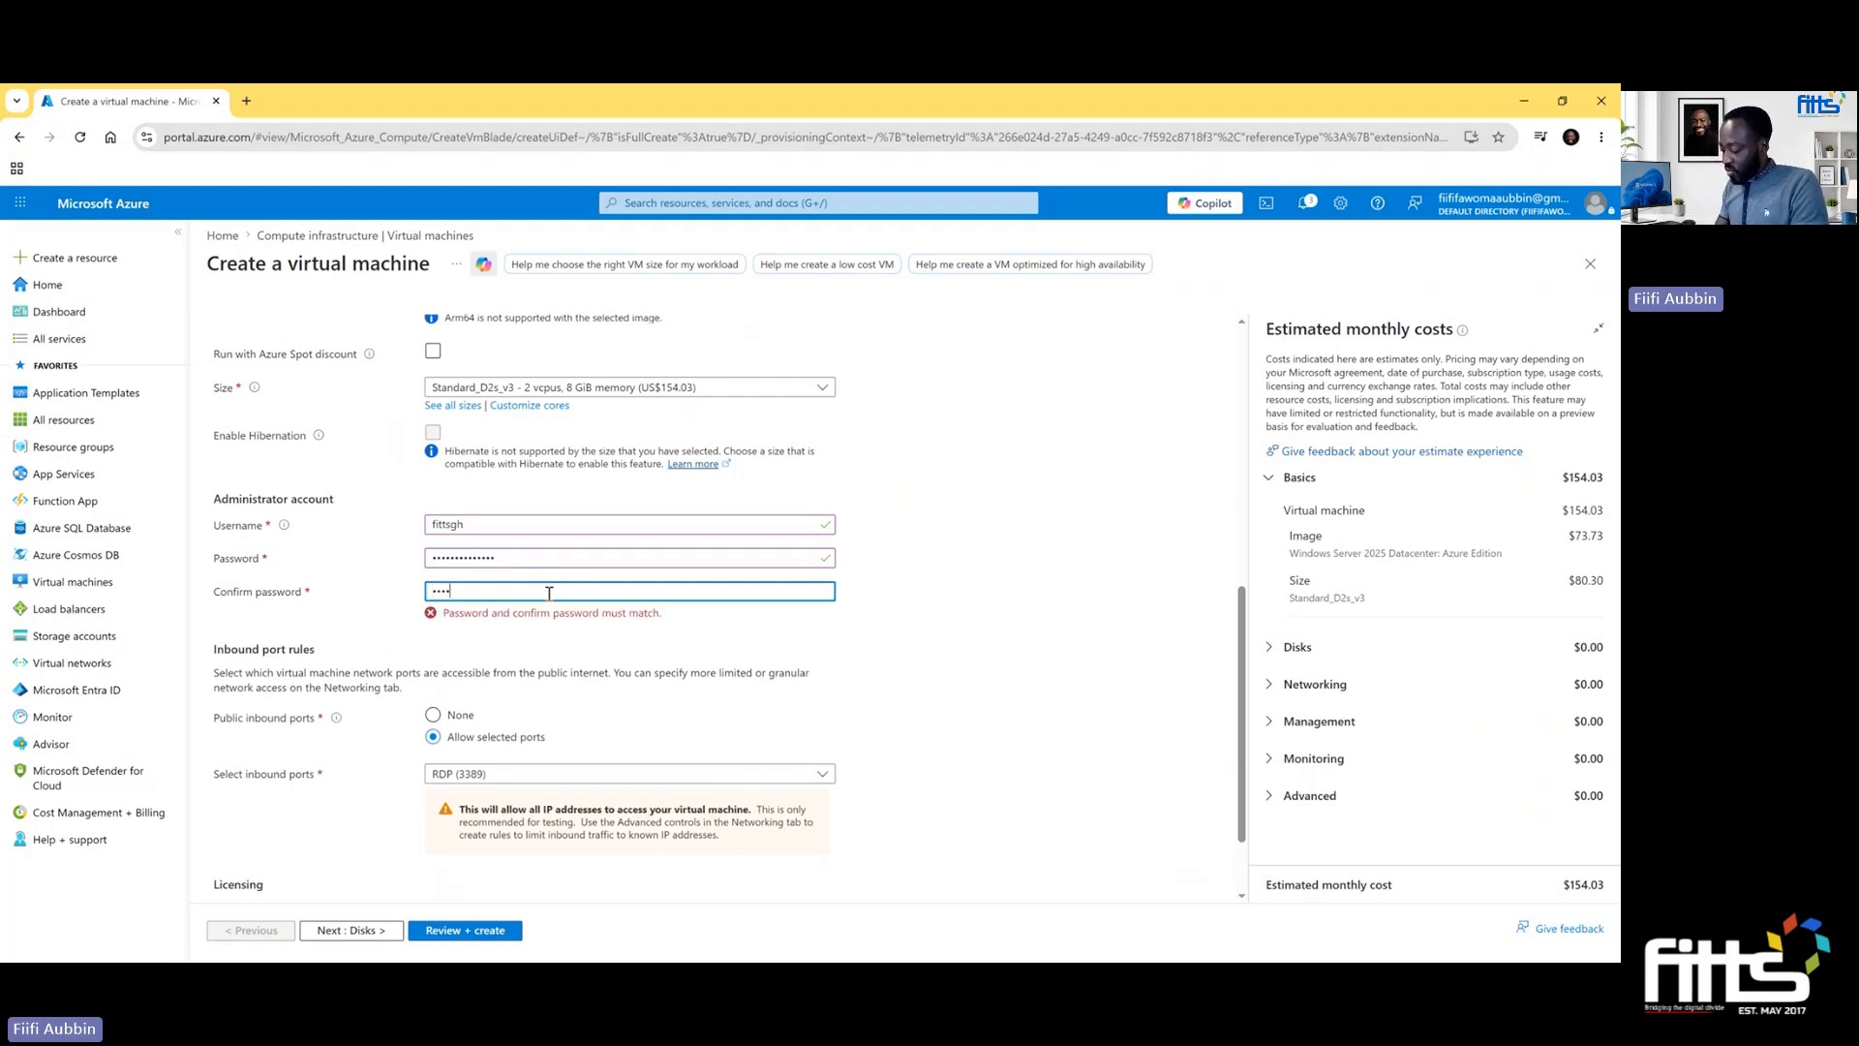
pyautogui.write('••')
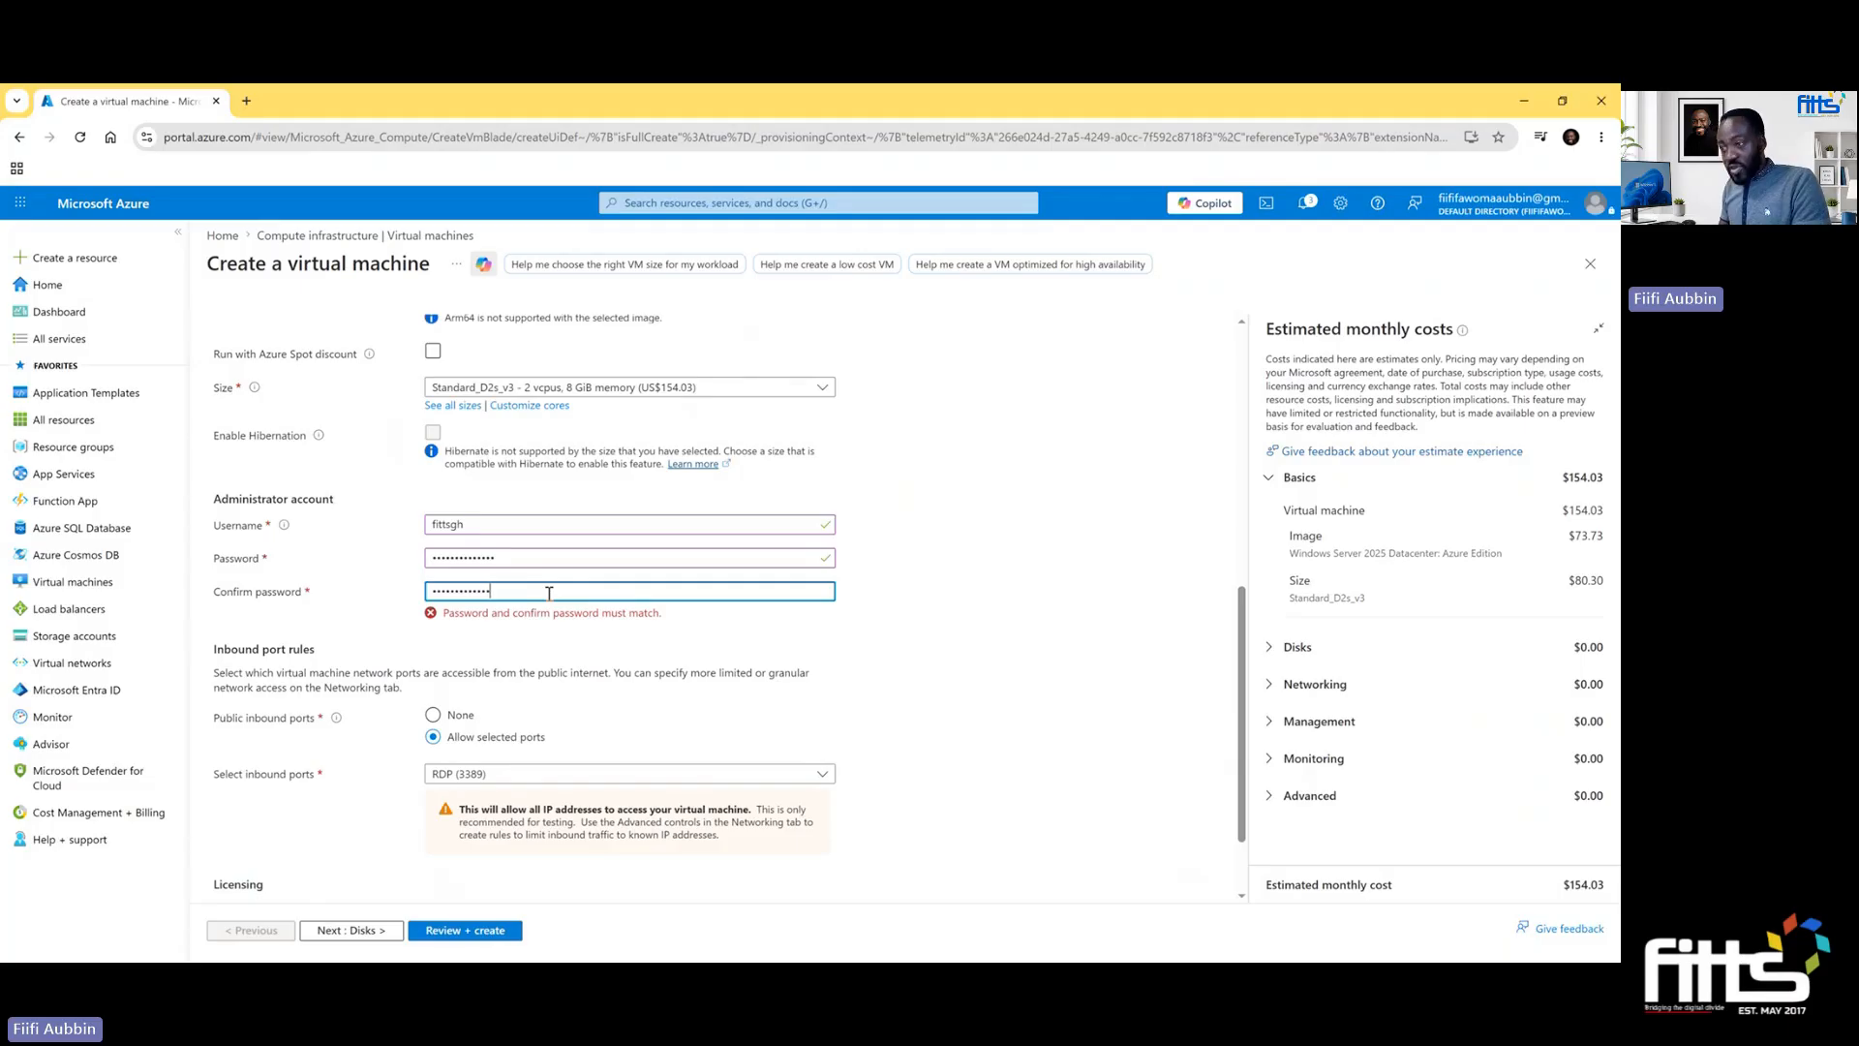
pyautogui.scroll(-2, 988, 739)
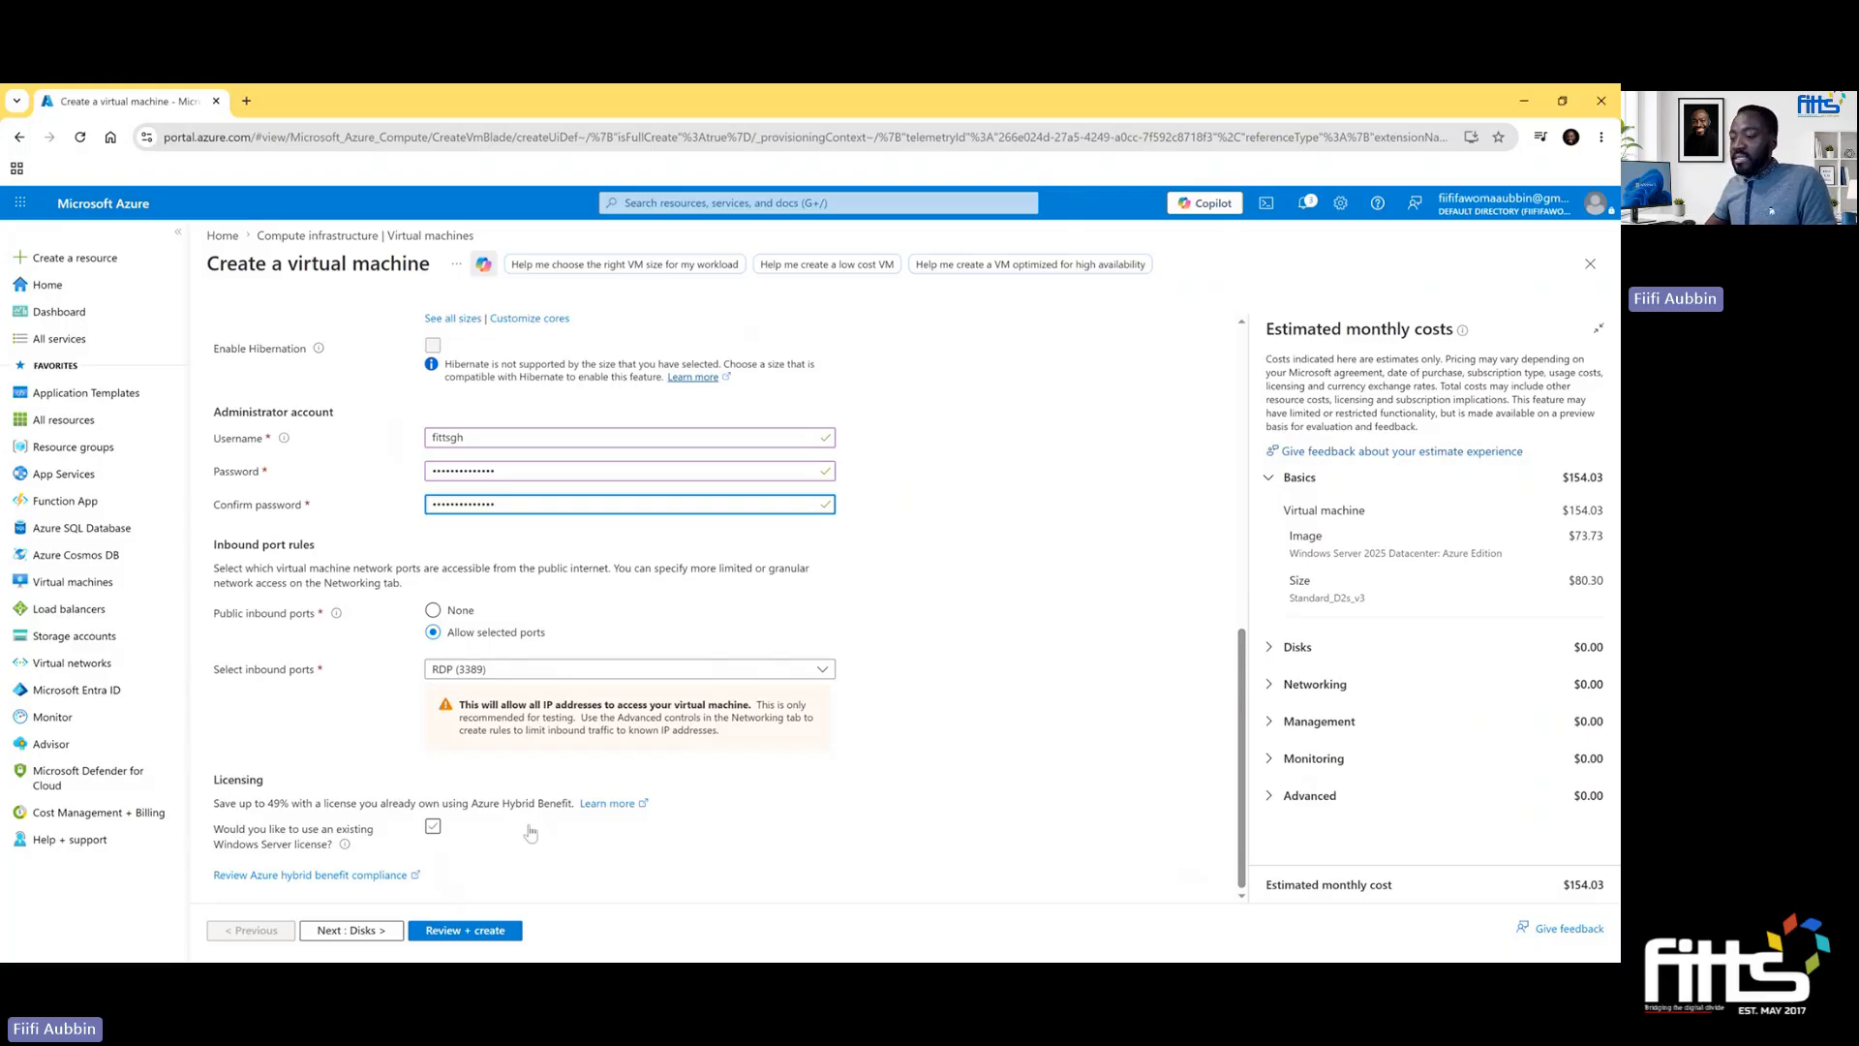
# - Proceed to the disk settings and choose Premium SSD (locally-redundant storage) as the OS disk type
pyautogui.click(369, 931)
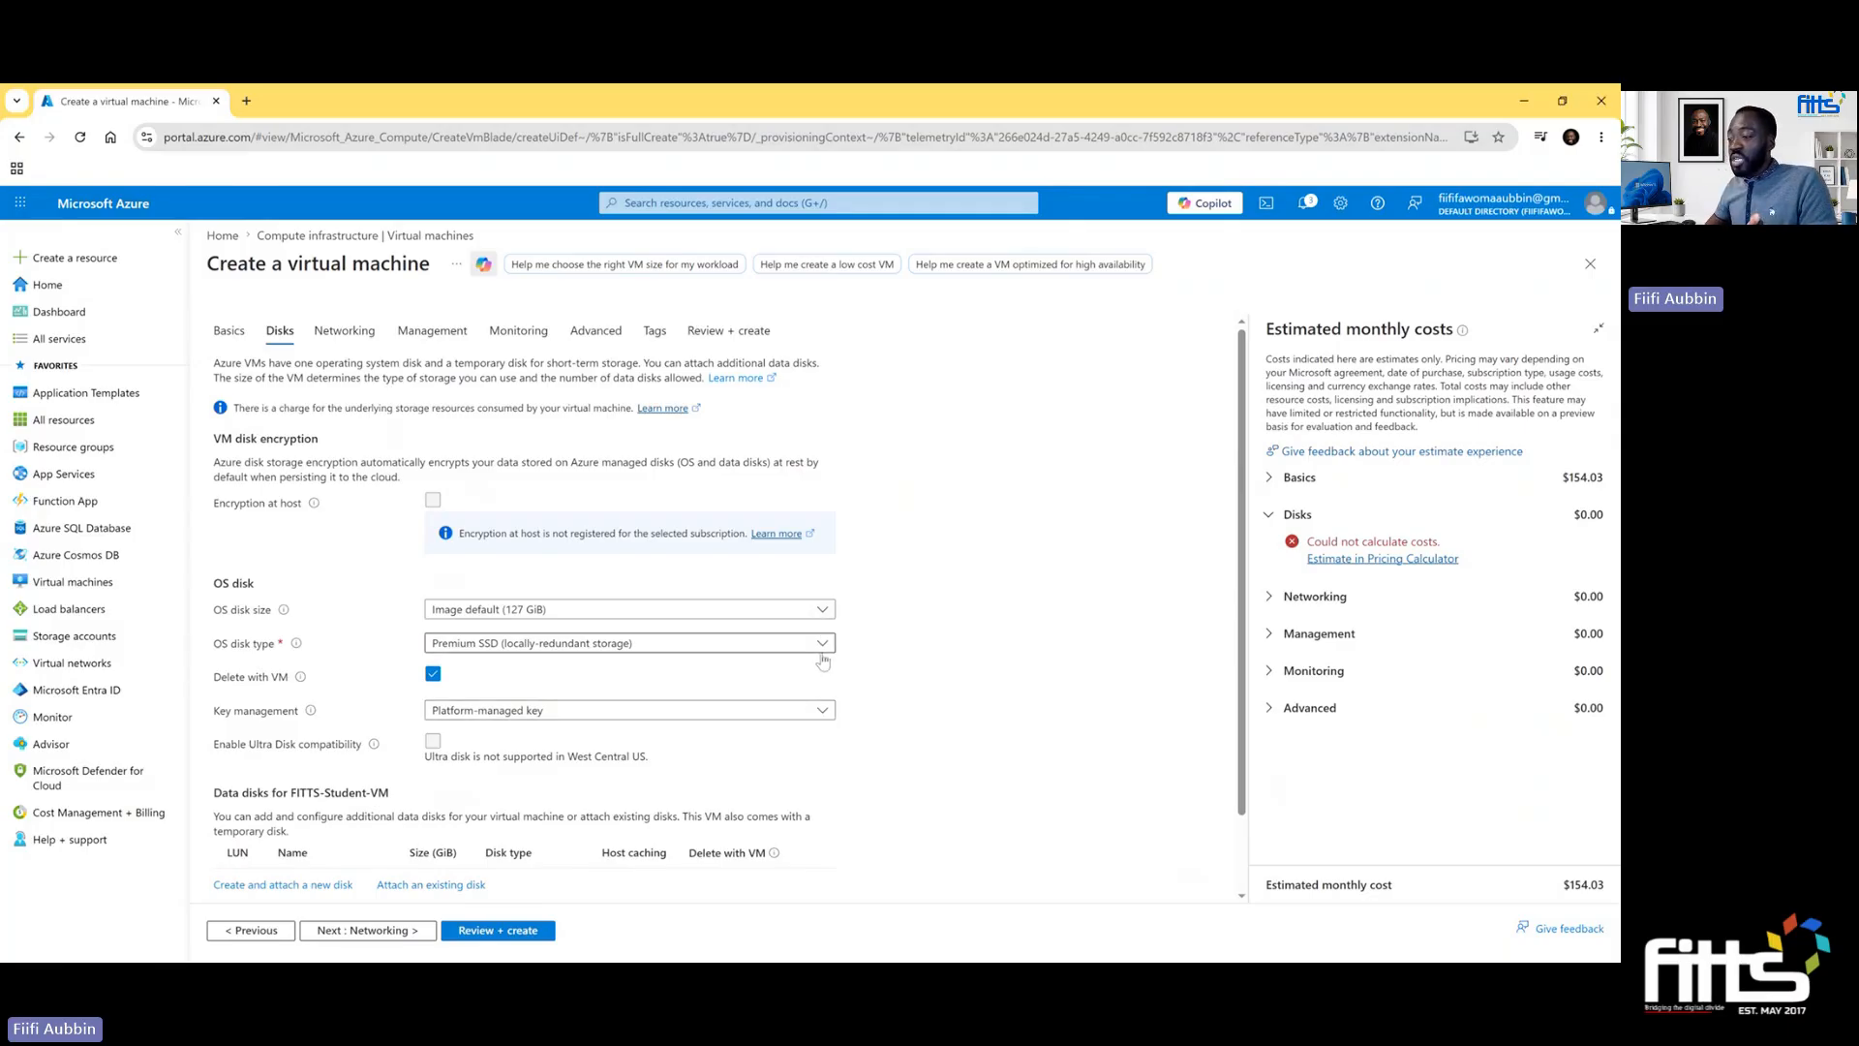
pyautogui.click(822, 645)
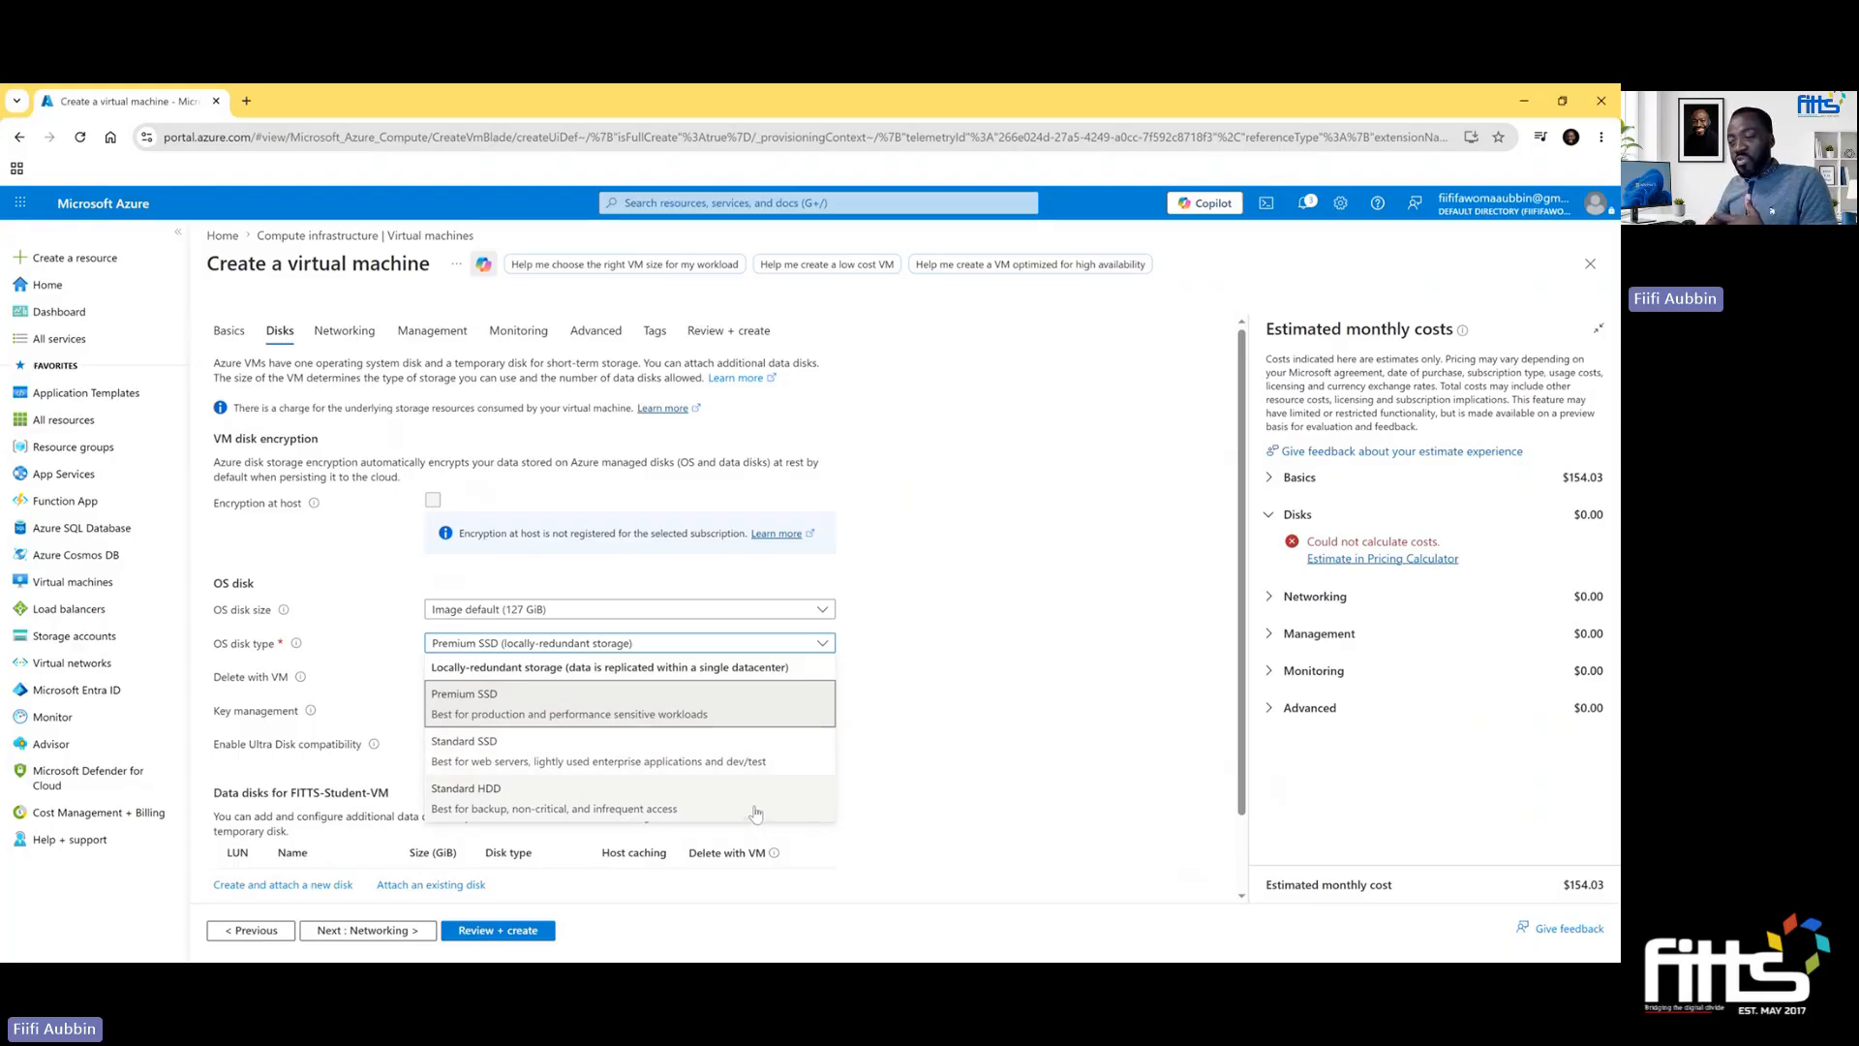
pyautogui.click(733, 715)
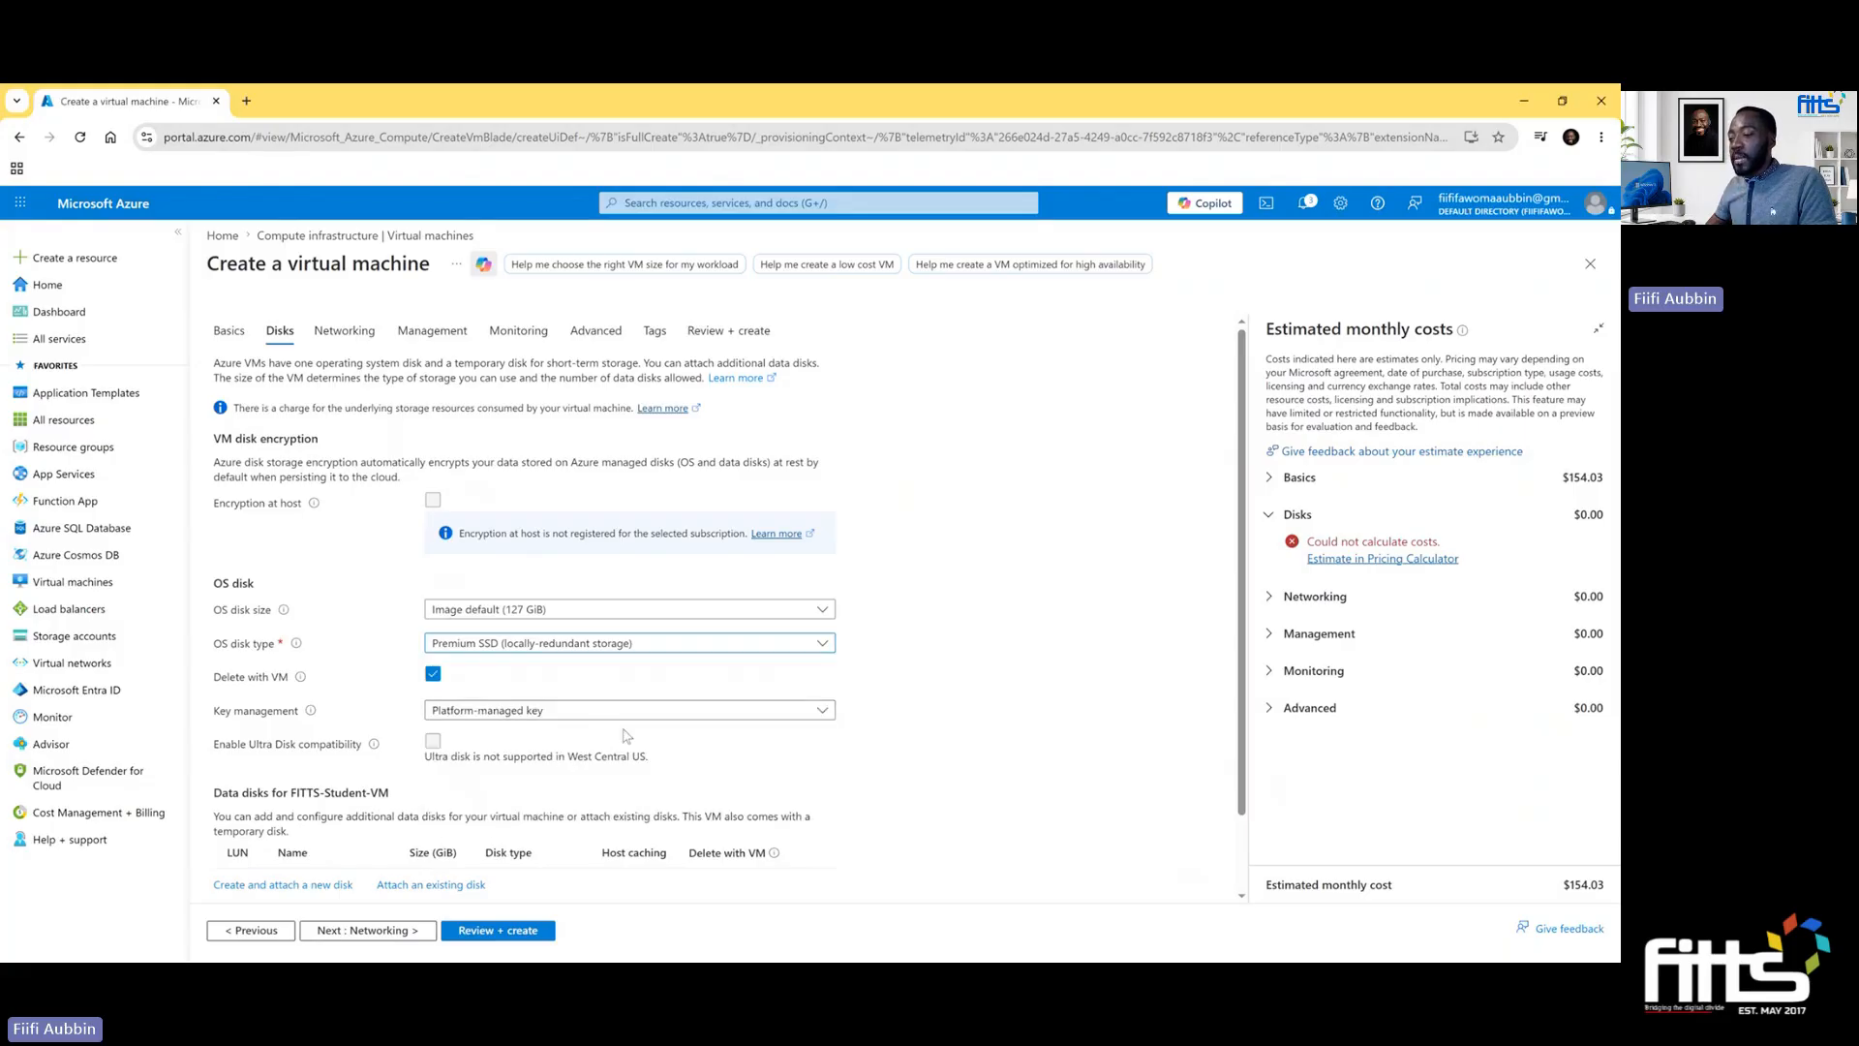
# - Try the 2 TiB (P40) OS disk size and return the setting to Image default (127 GiB)
pyautogui.scroll(-1, 654, 761)
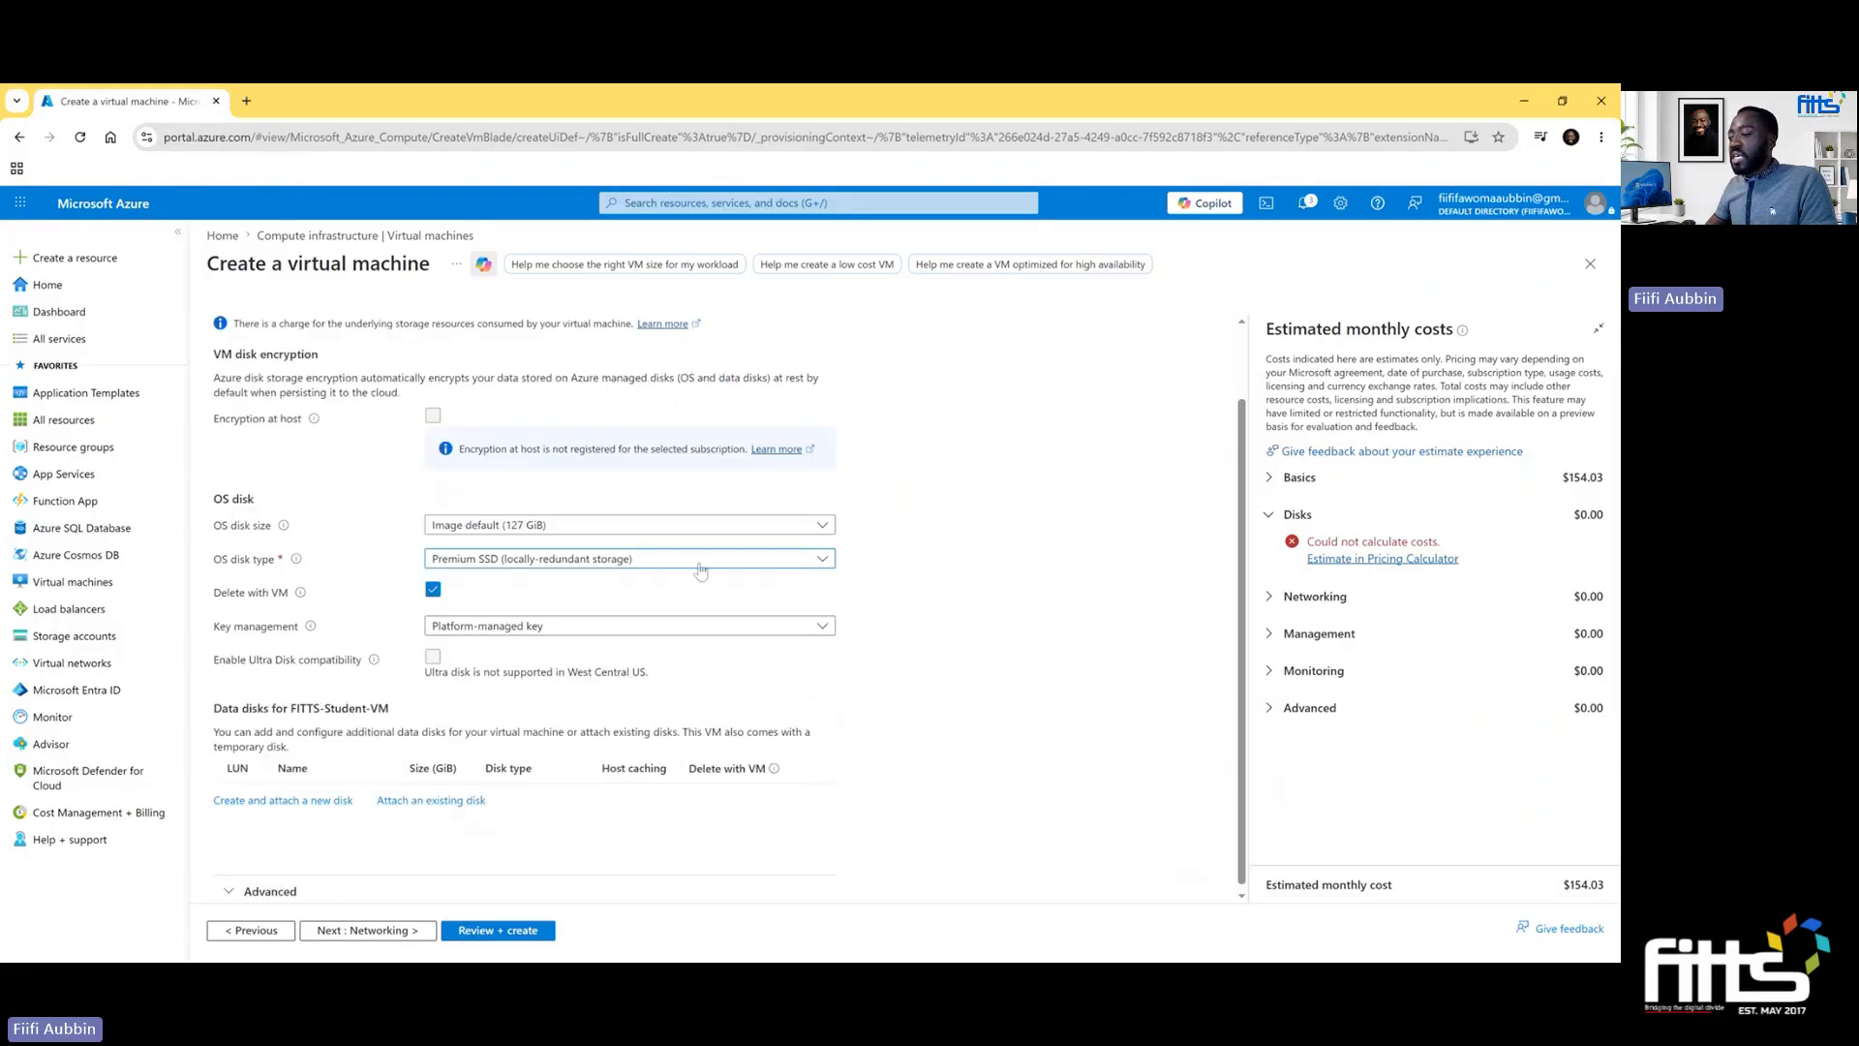
pyautogui.click(763, 529)
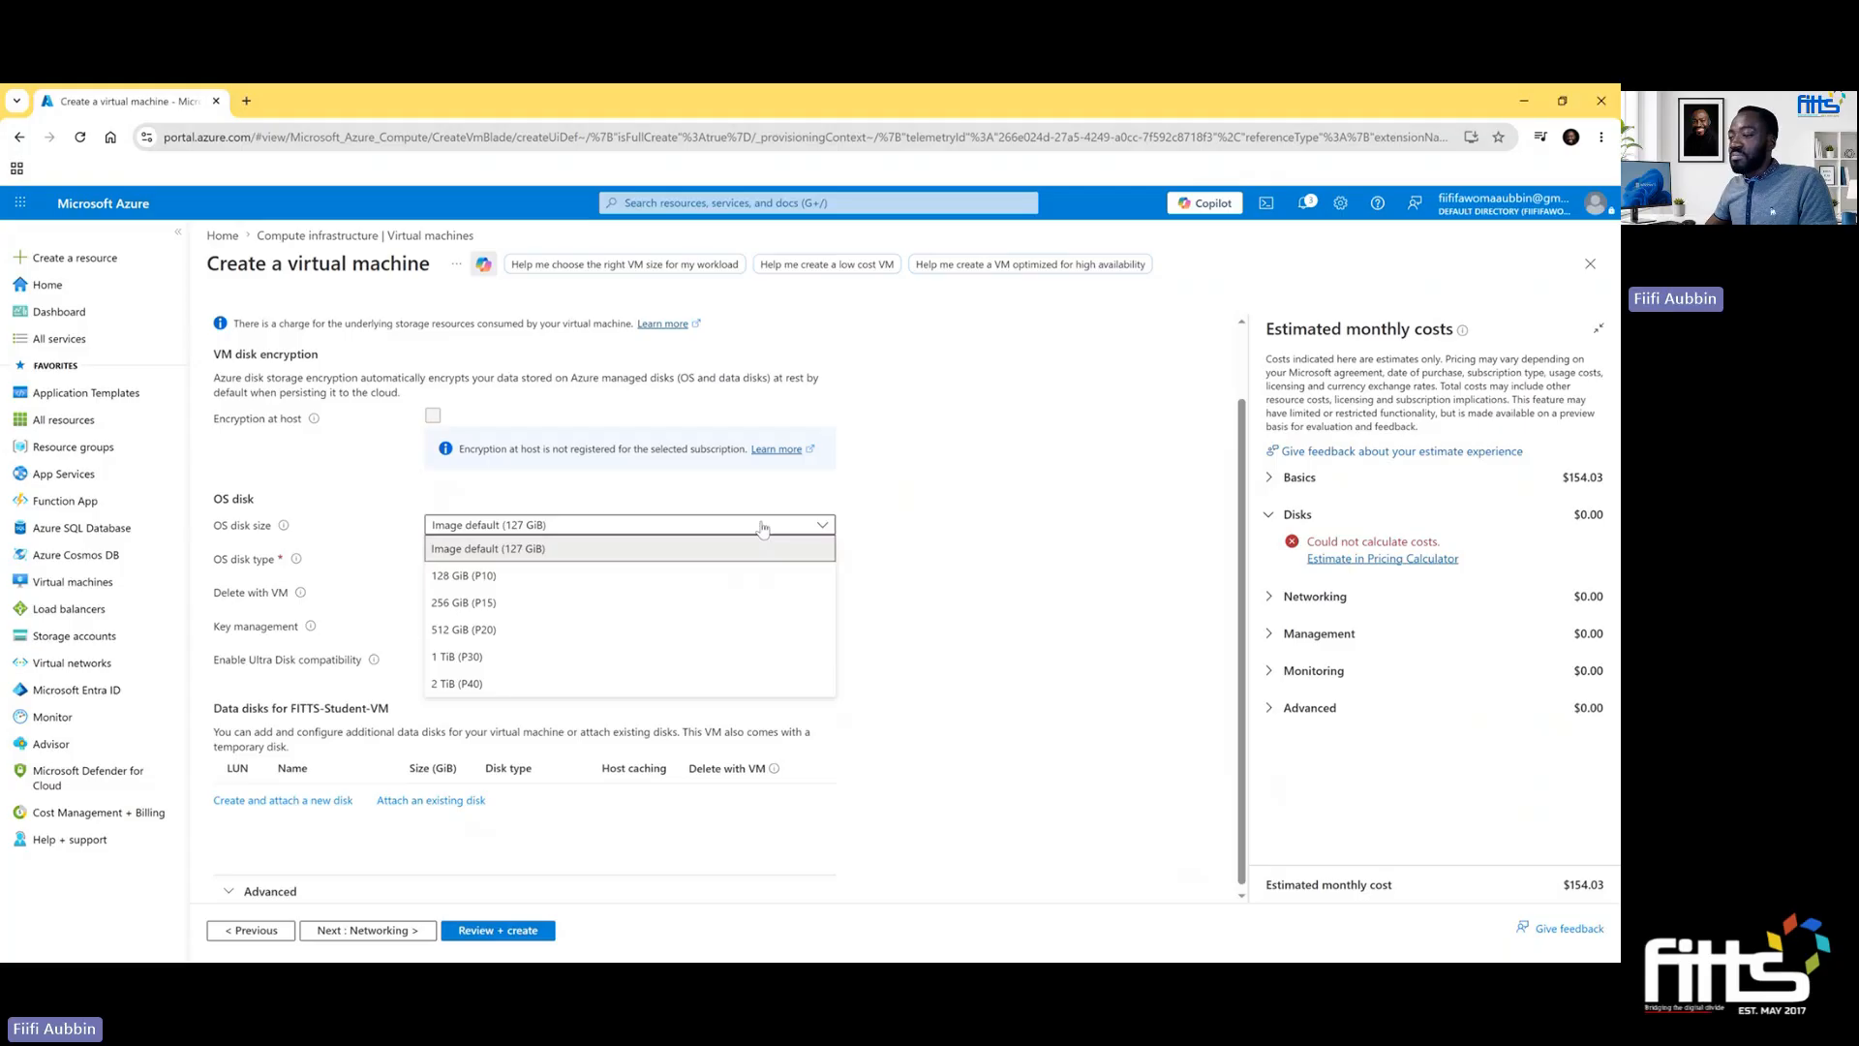
pyautogui.click(684, 694)
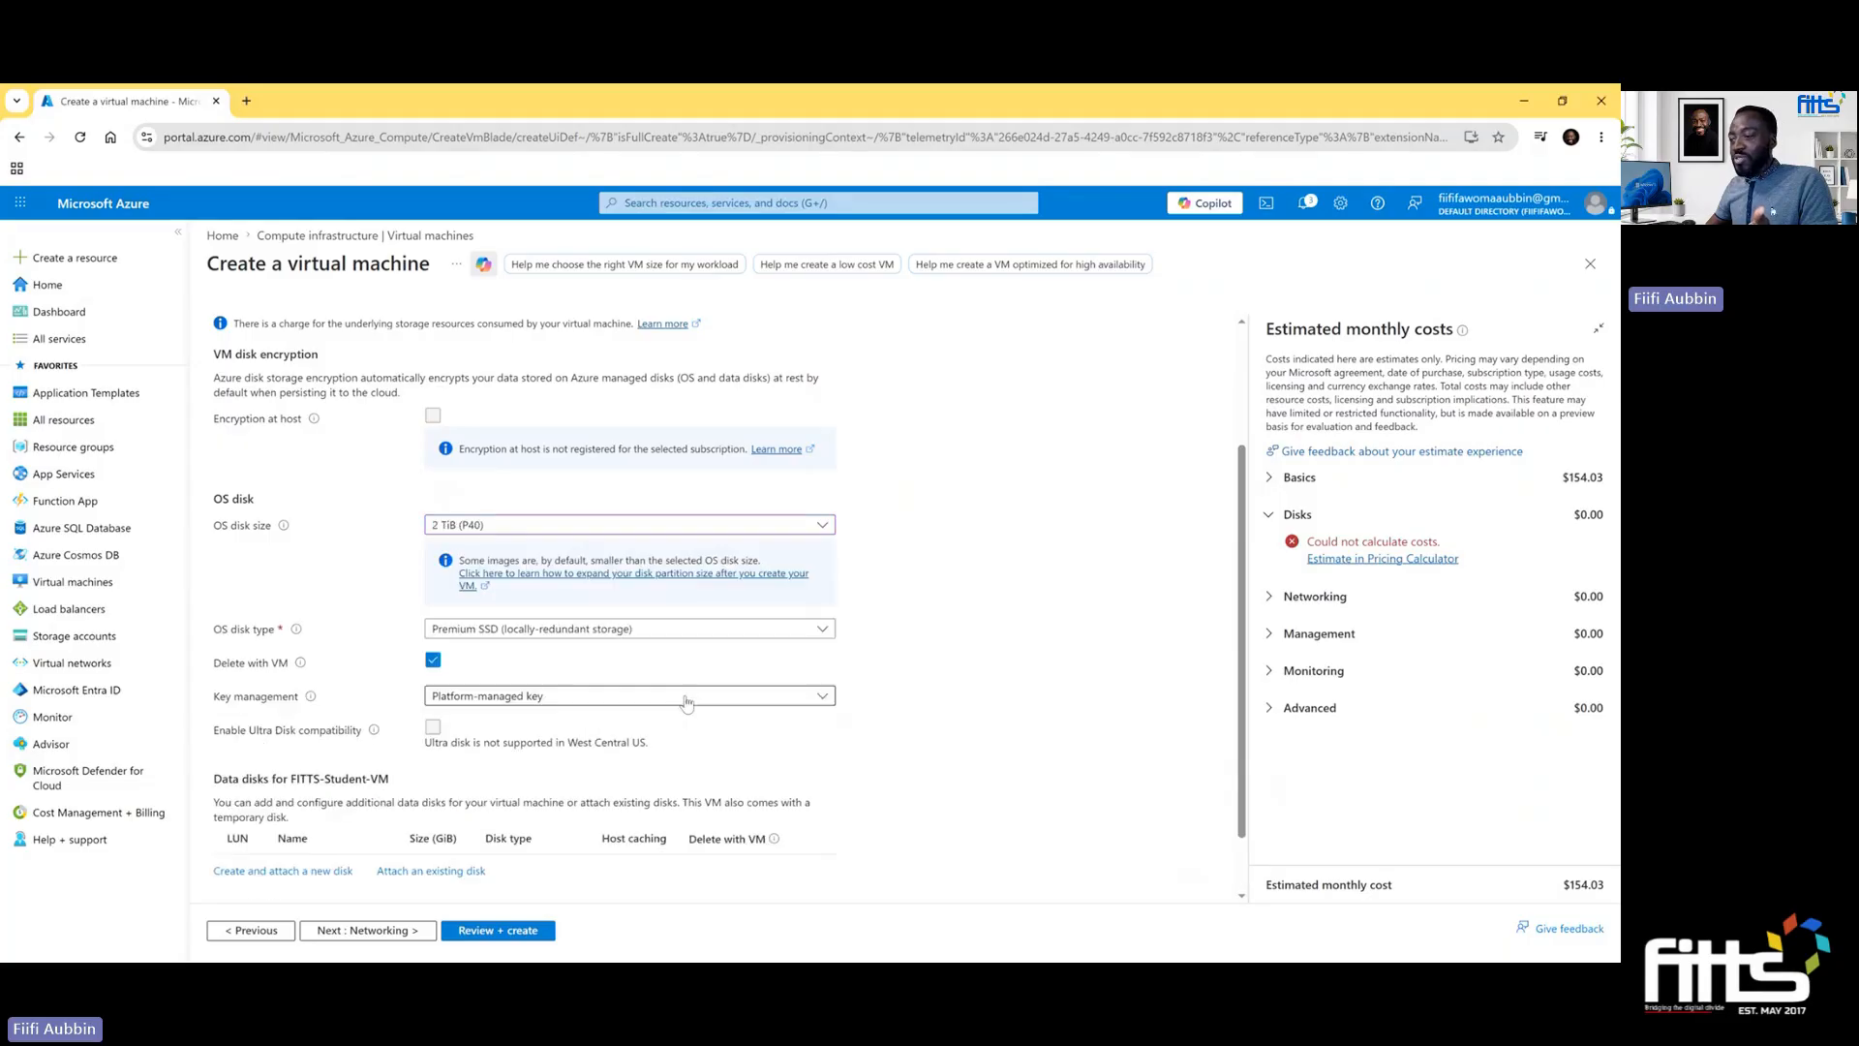
pyautogui.click(810, 528)
pyautogui.click(657, 544)
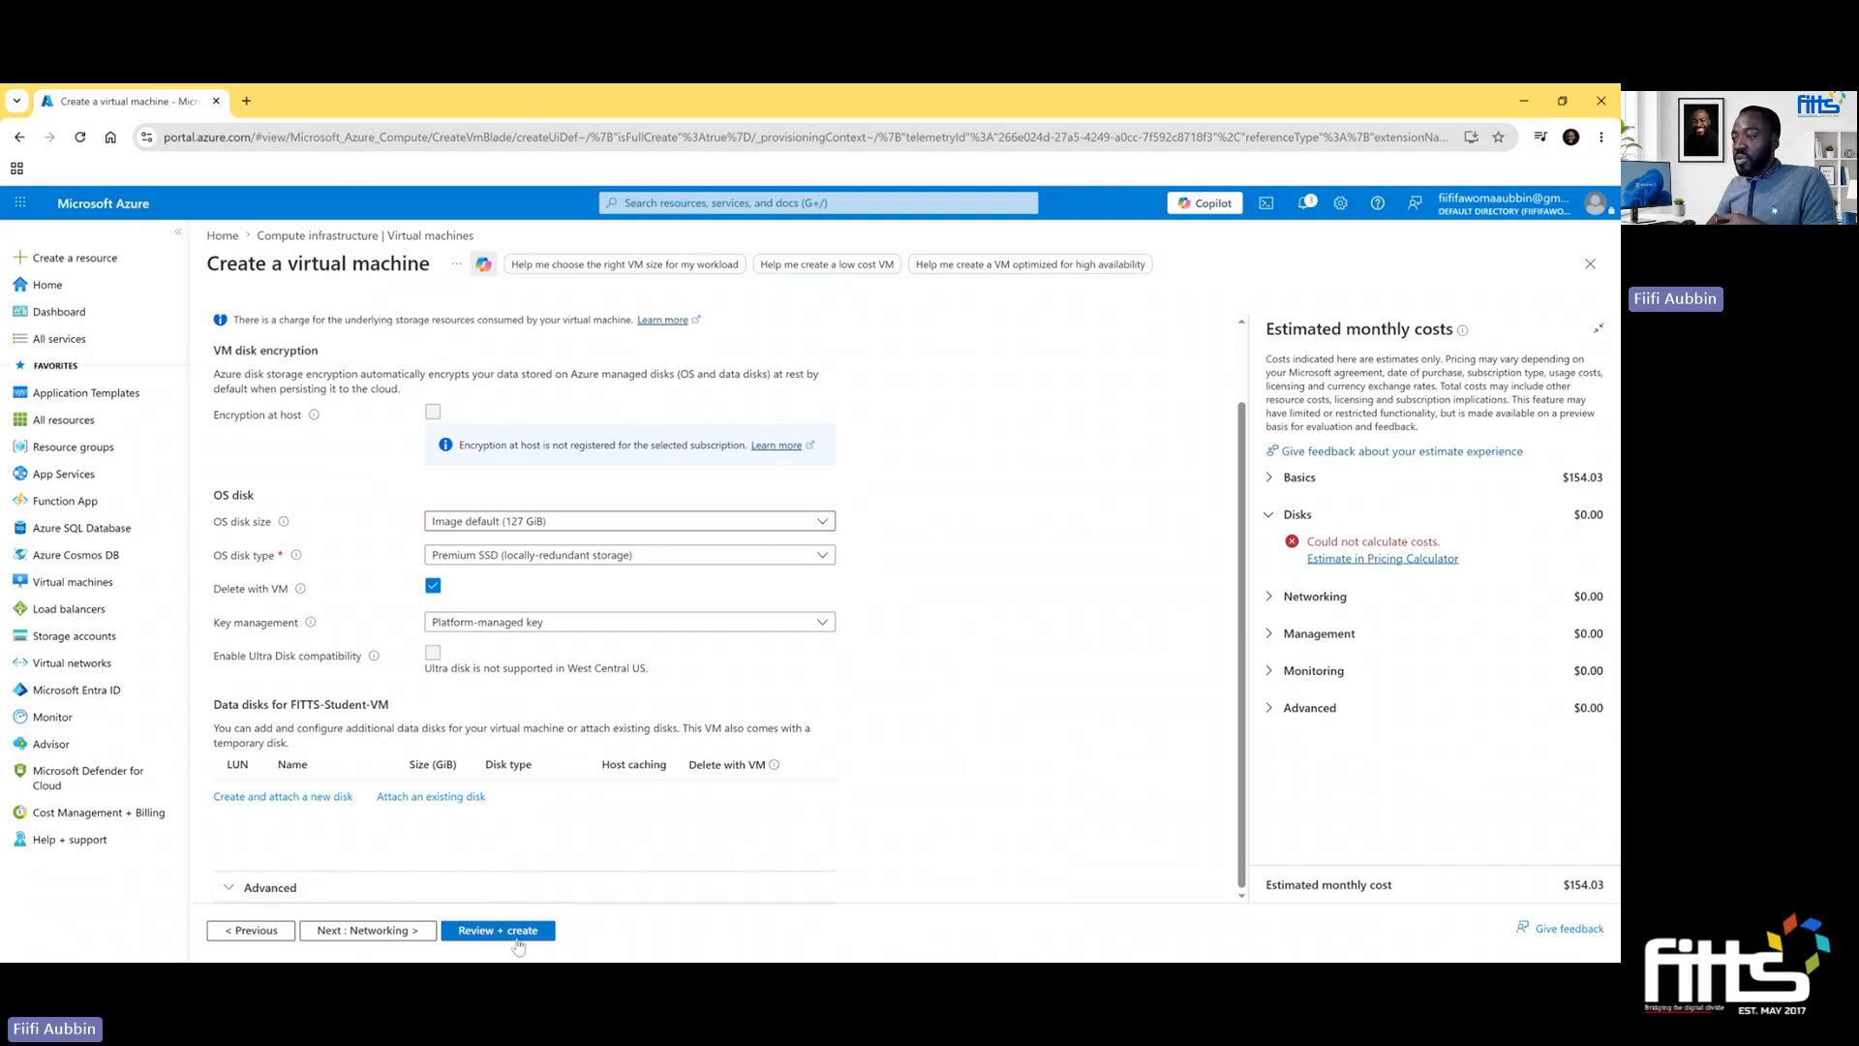
# - In the networking settings, keep the FITTS-VNet virtual network and place the virtual machine in the Students (10.0.0.0/24) subnet
pyautogui.click(380, 931)
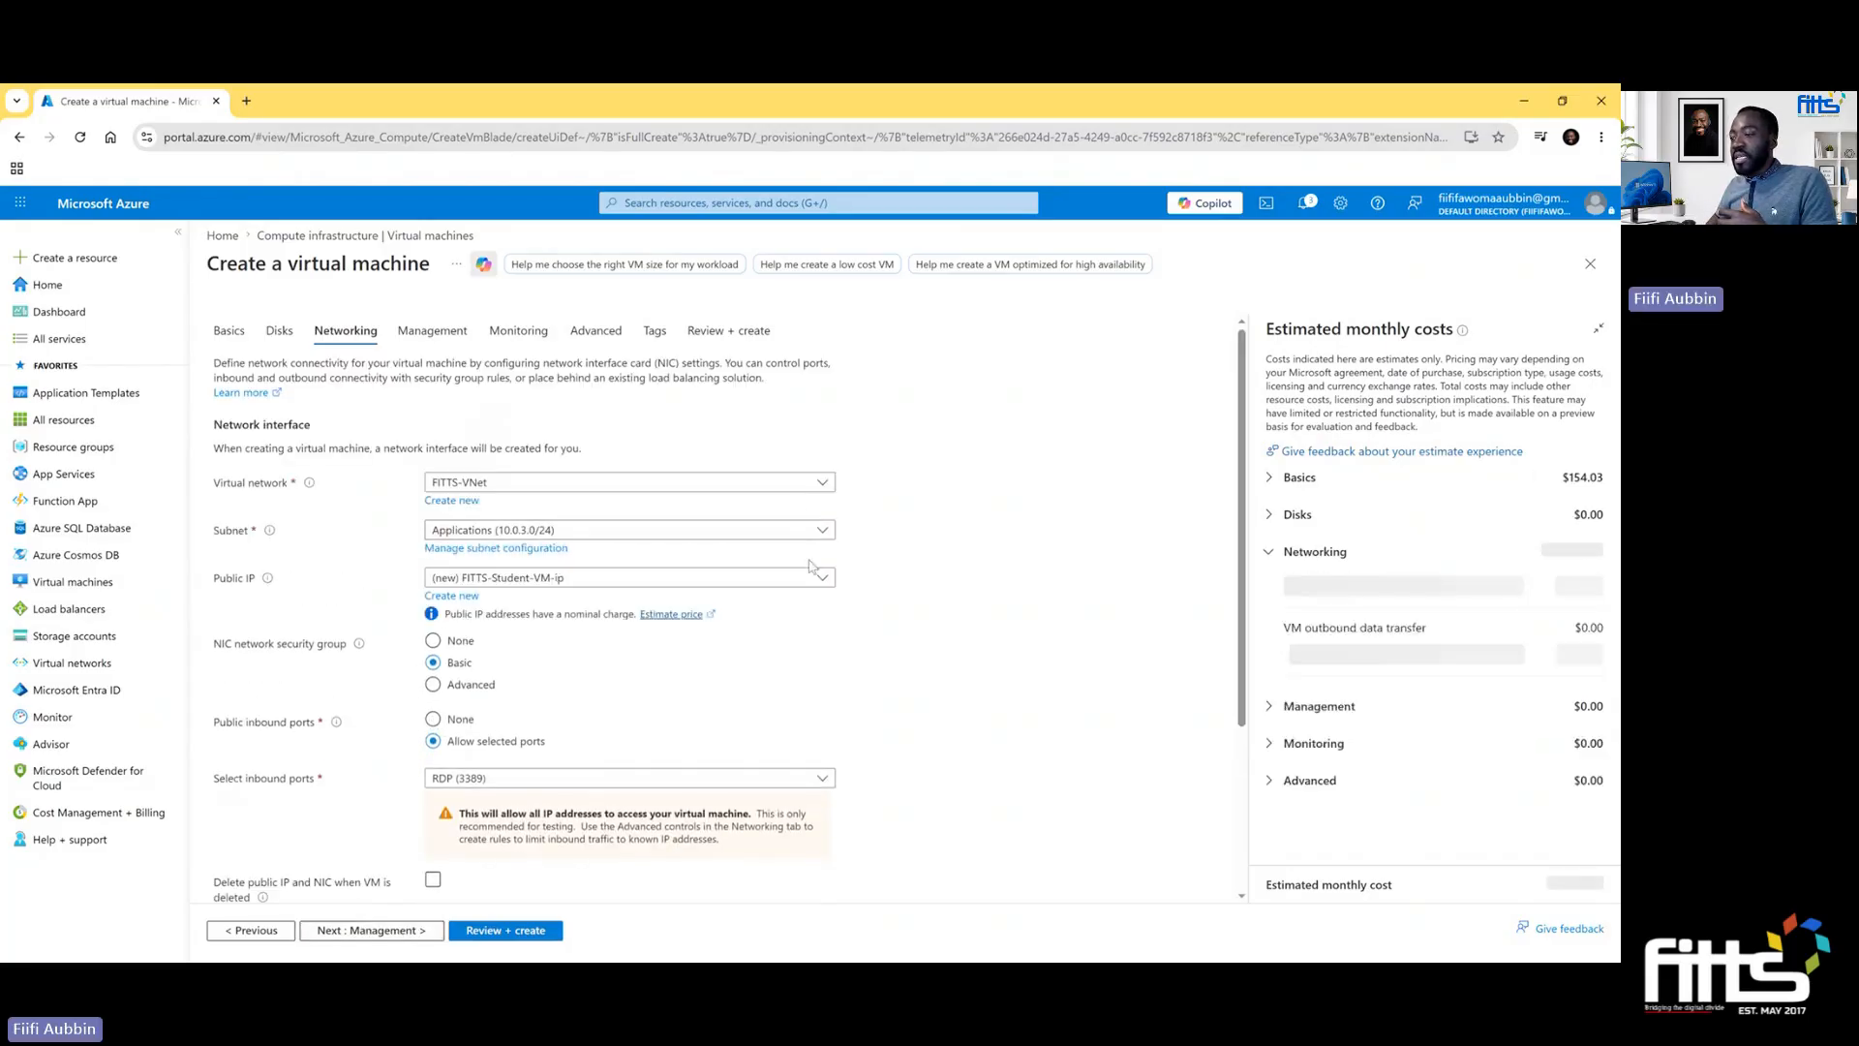
pyautogui.click(821, 484)
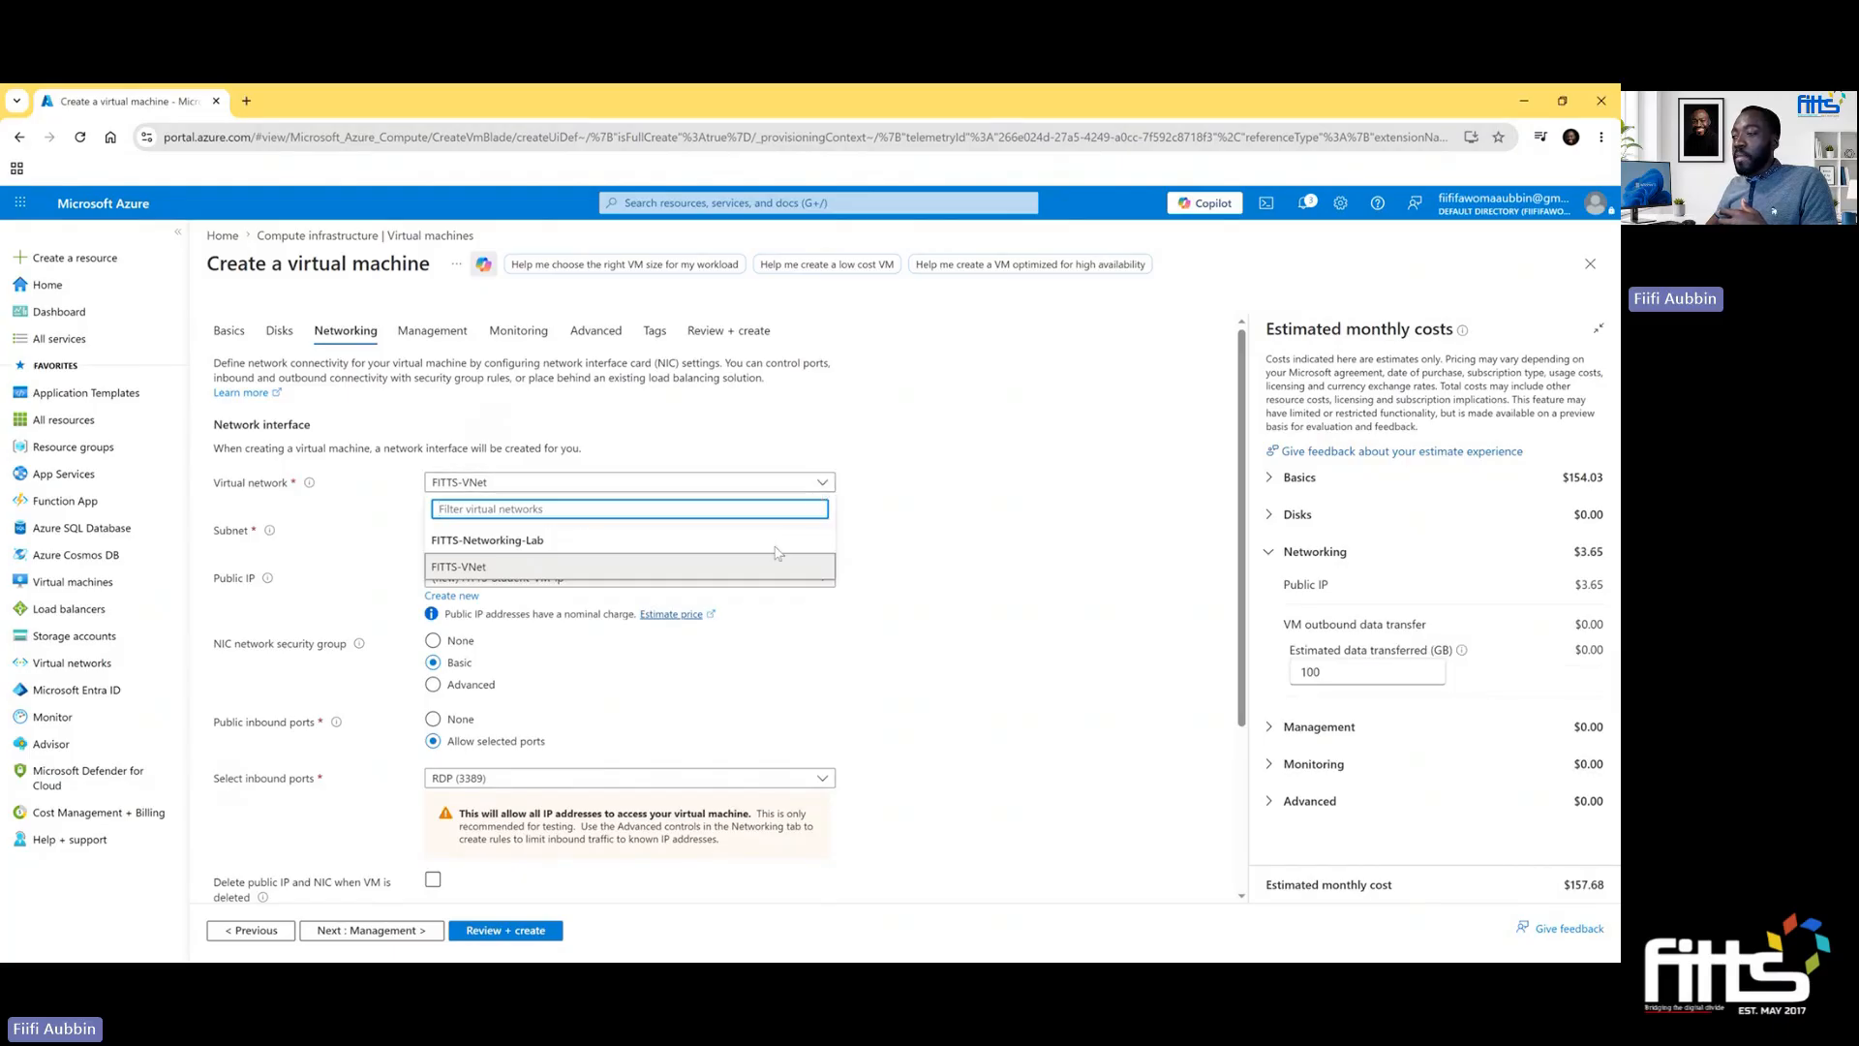
pyautogui.click(900, 565)
pyautogui.click(819, 532)
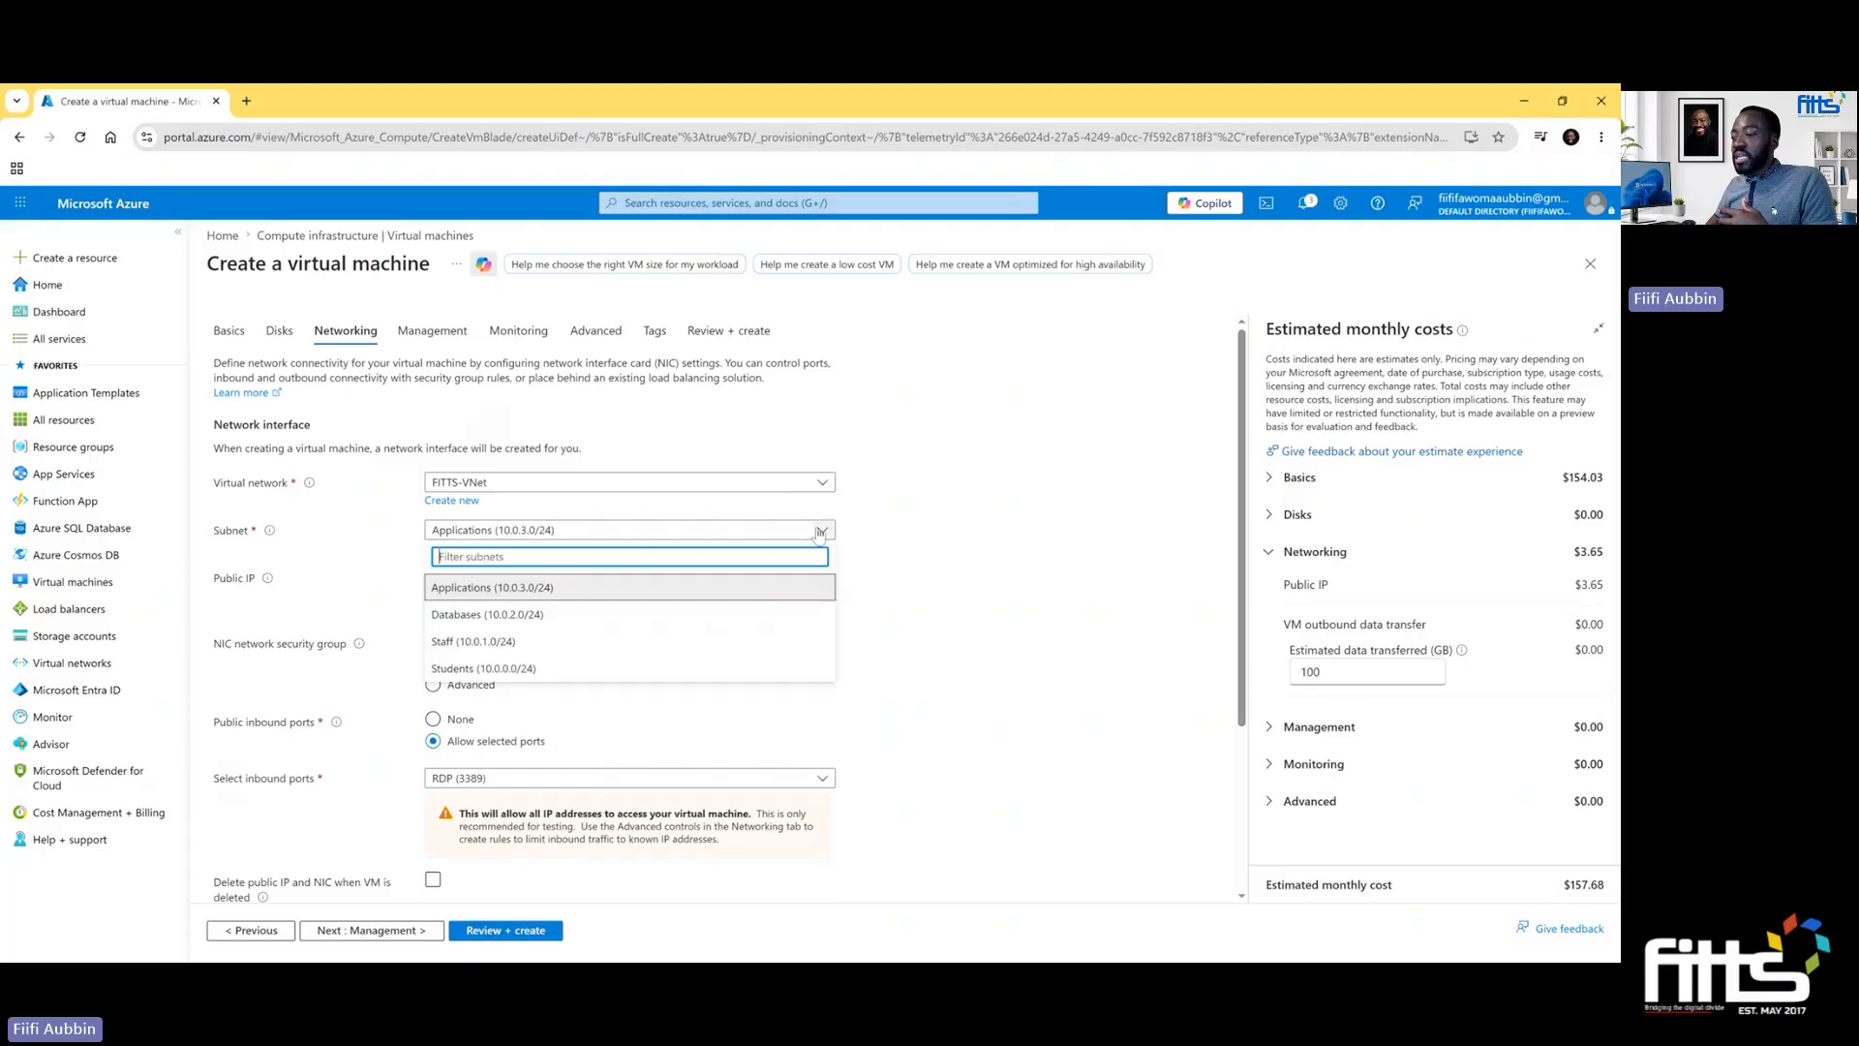
pyautogui.click(694, 670)
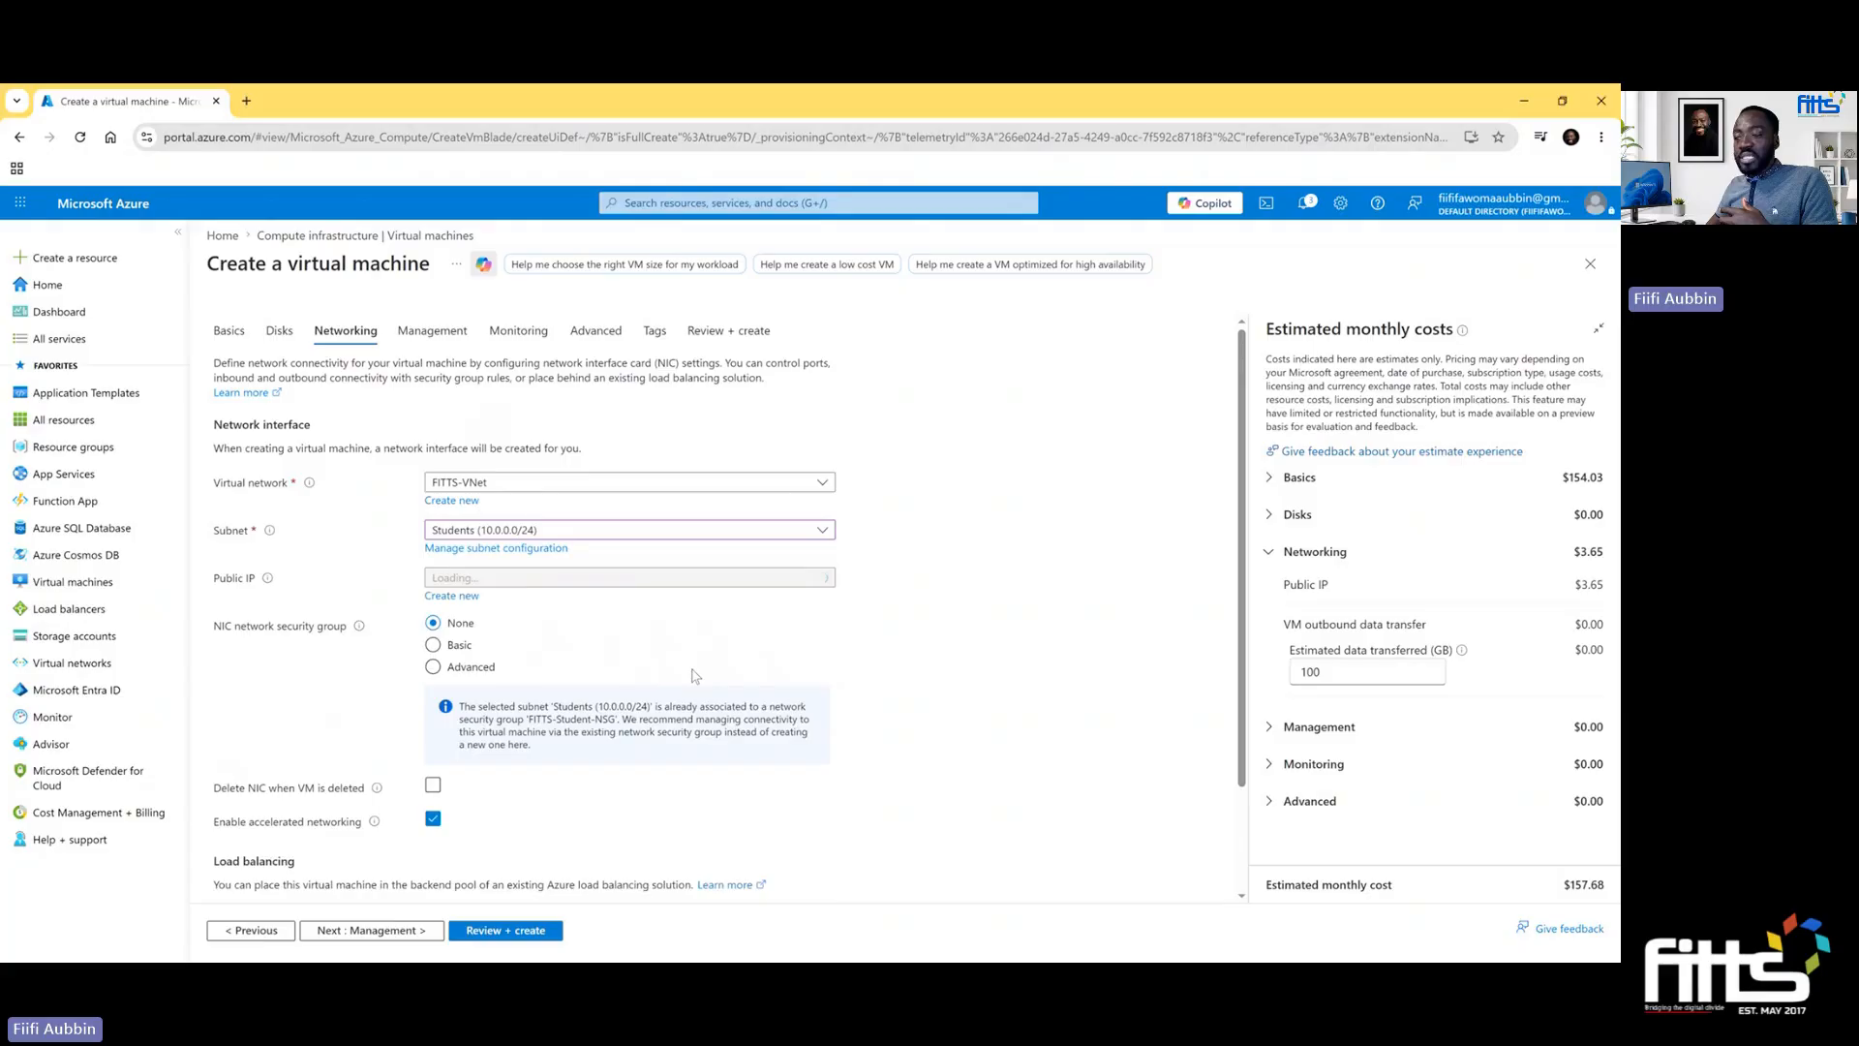
pyautogui.scroll(-1, 701, 671)
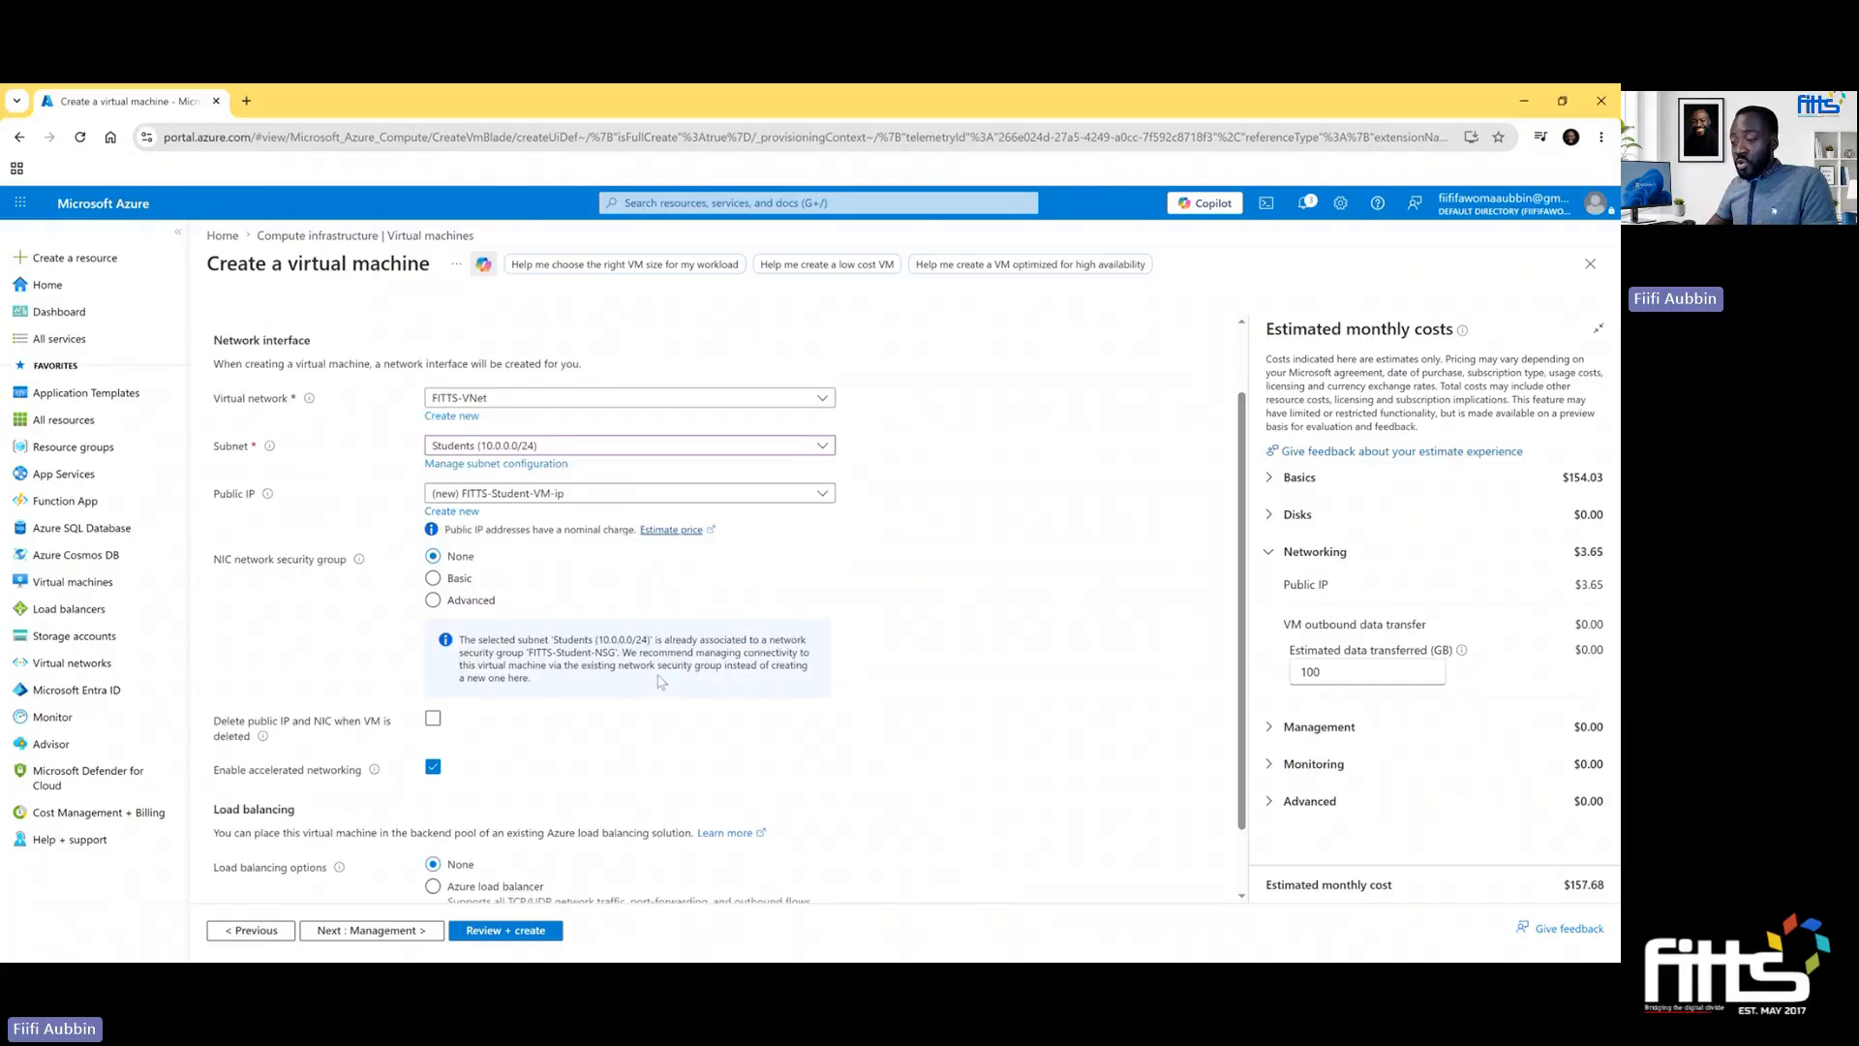
pyautogui.scroll(-1, 699, 671)
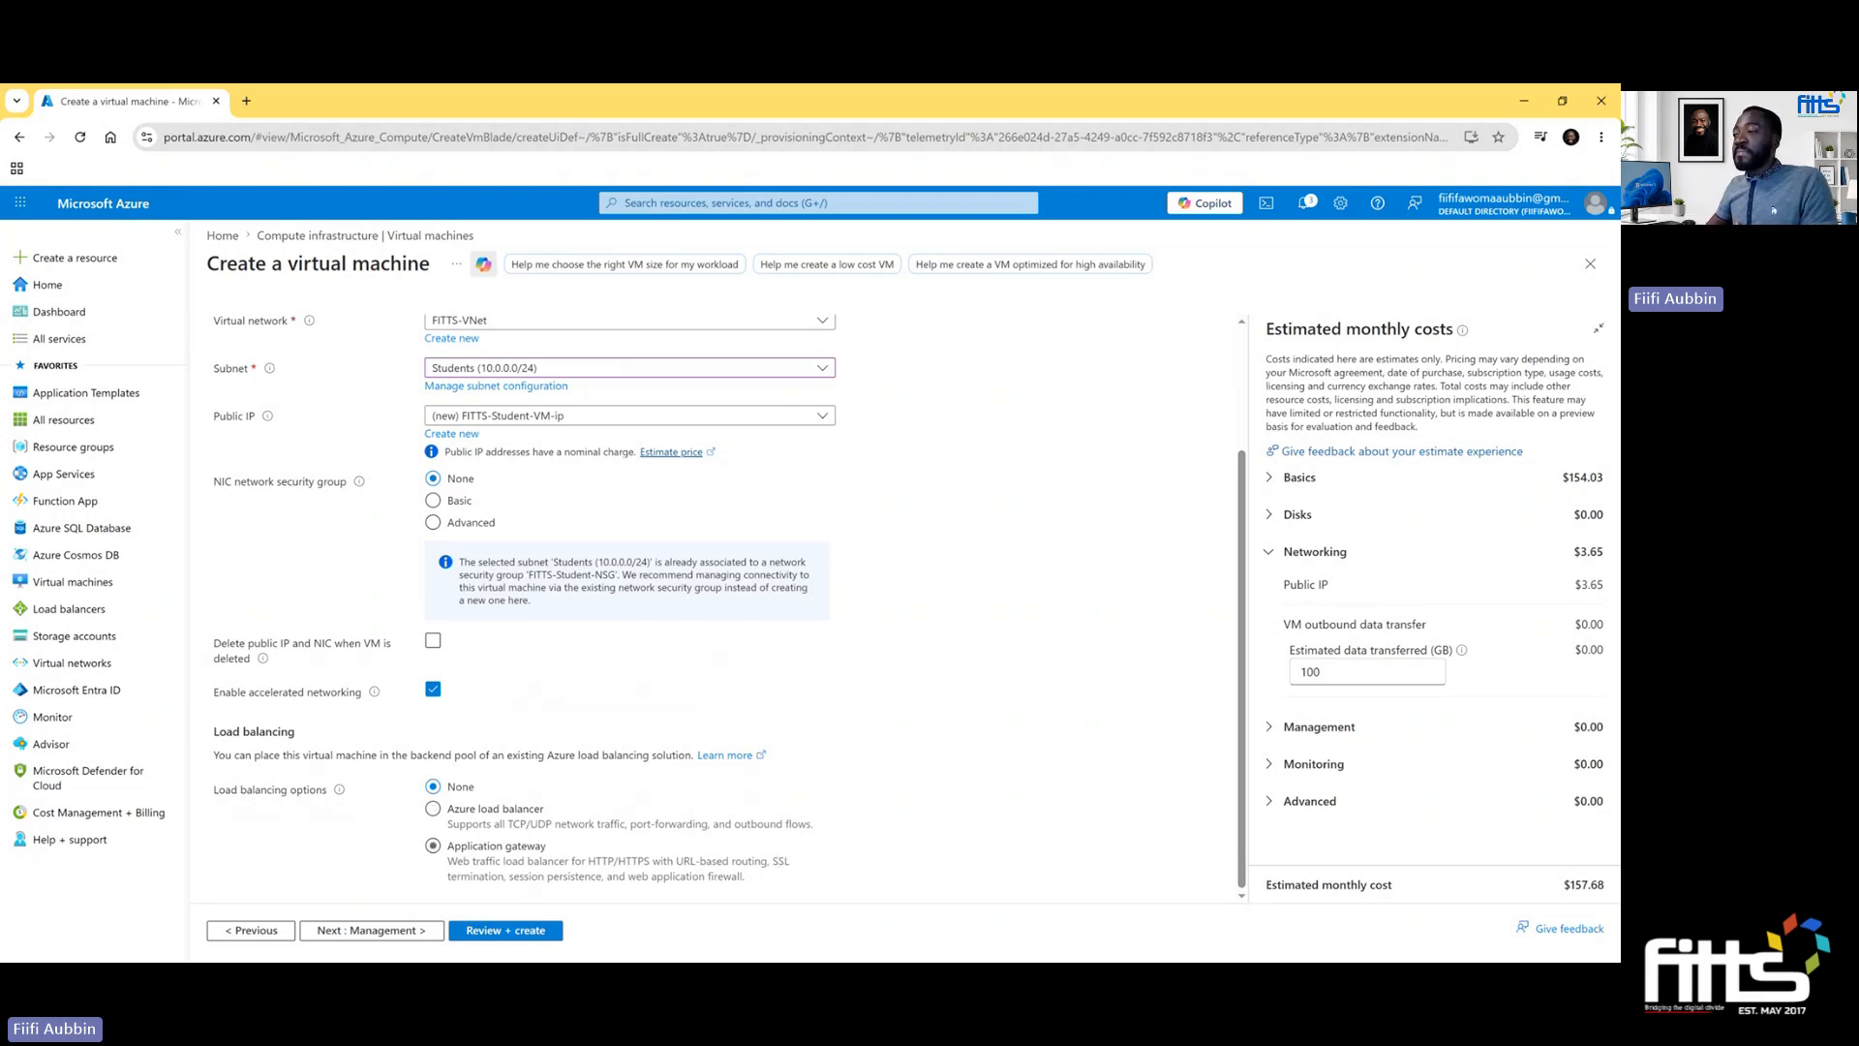
# - Validate the configuration, review its summary and create the virtual machine
pyautogui.click(500, 931)
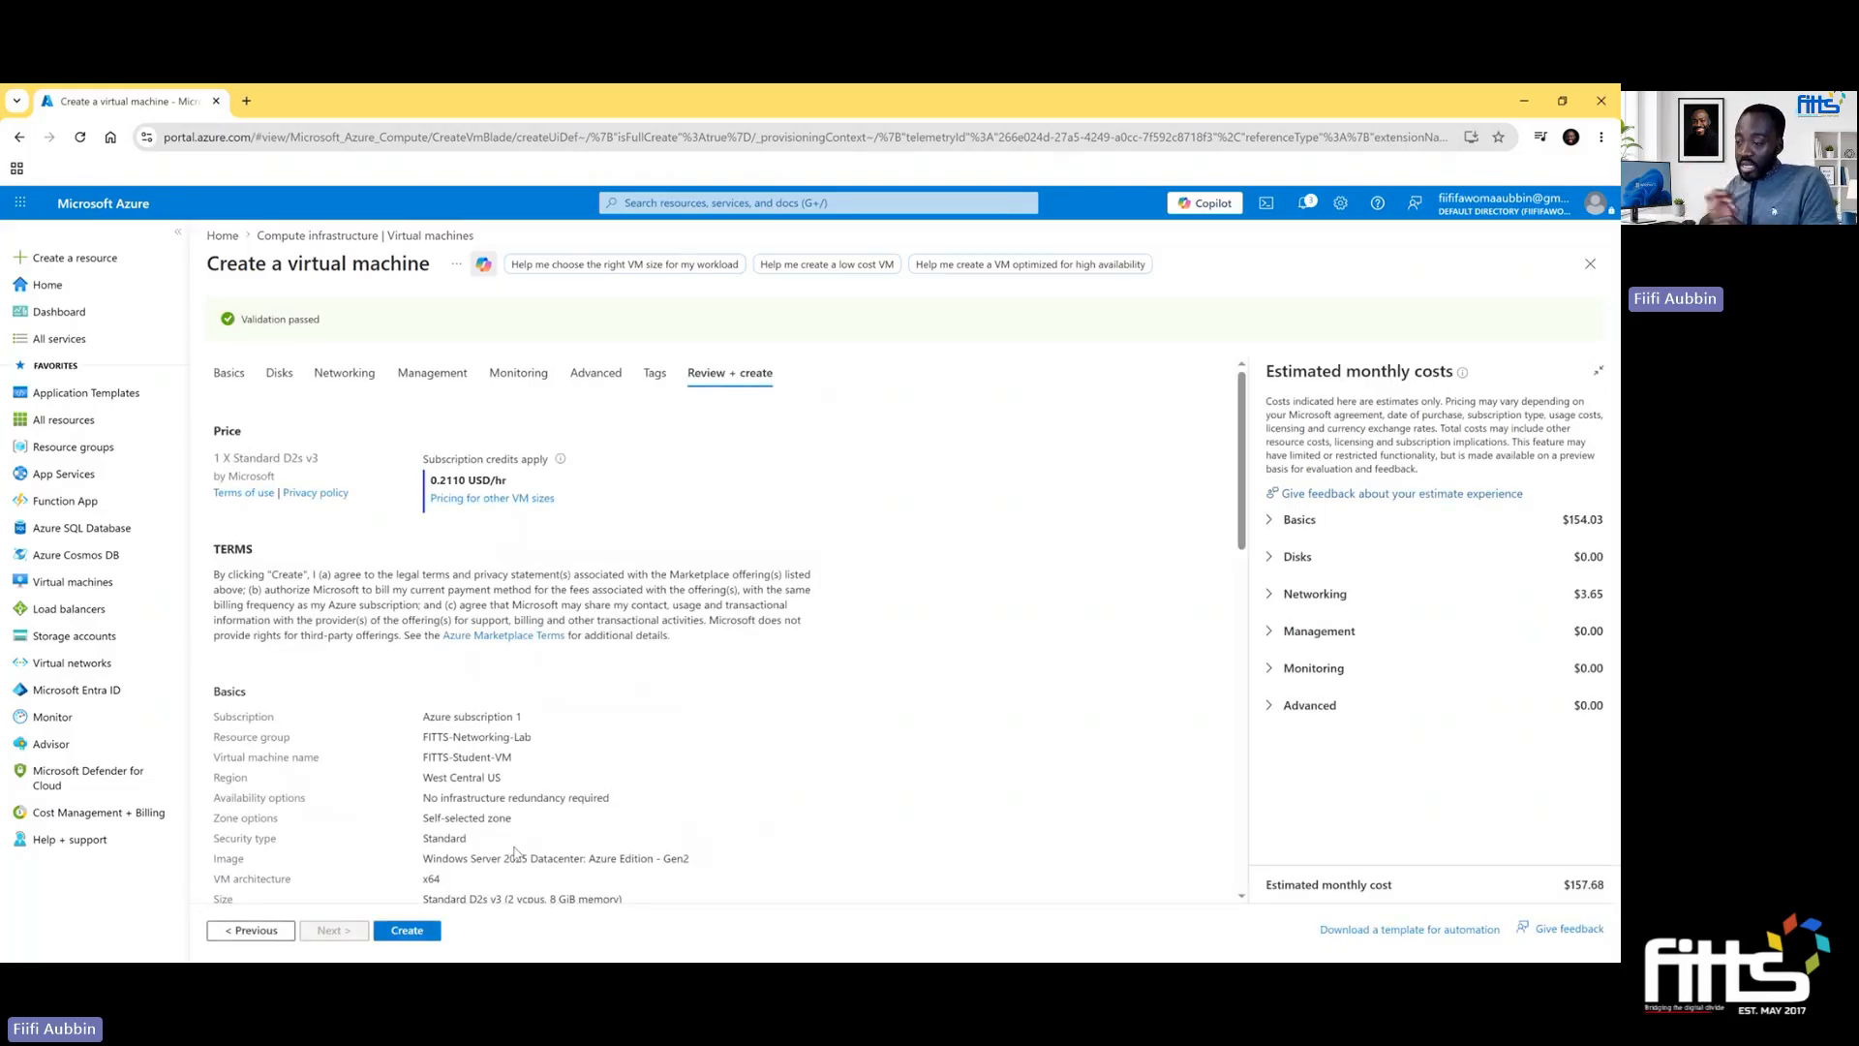
pyautogui.scroll(-2, 487, 792)
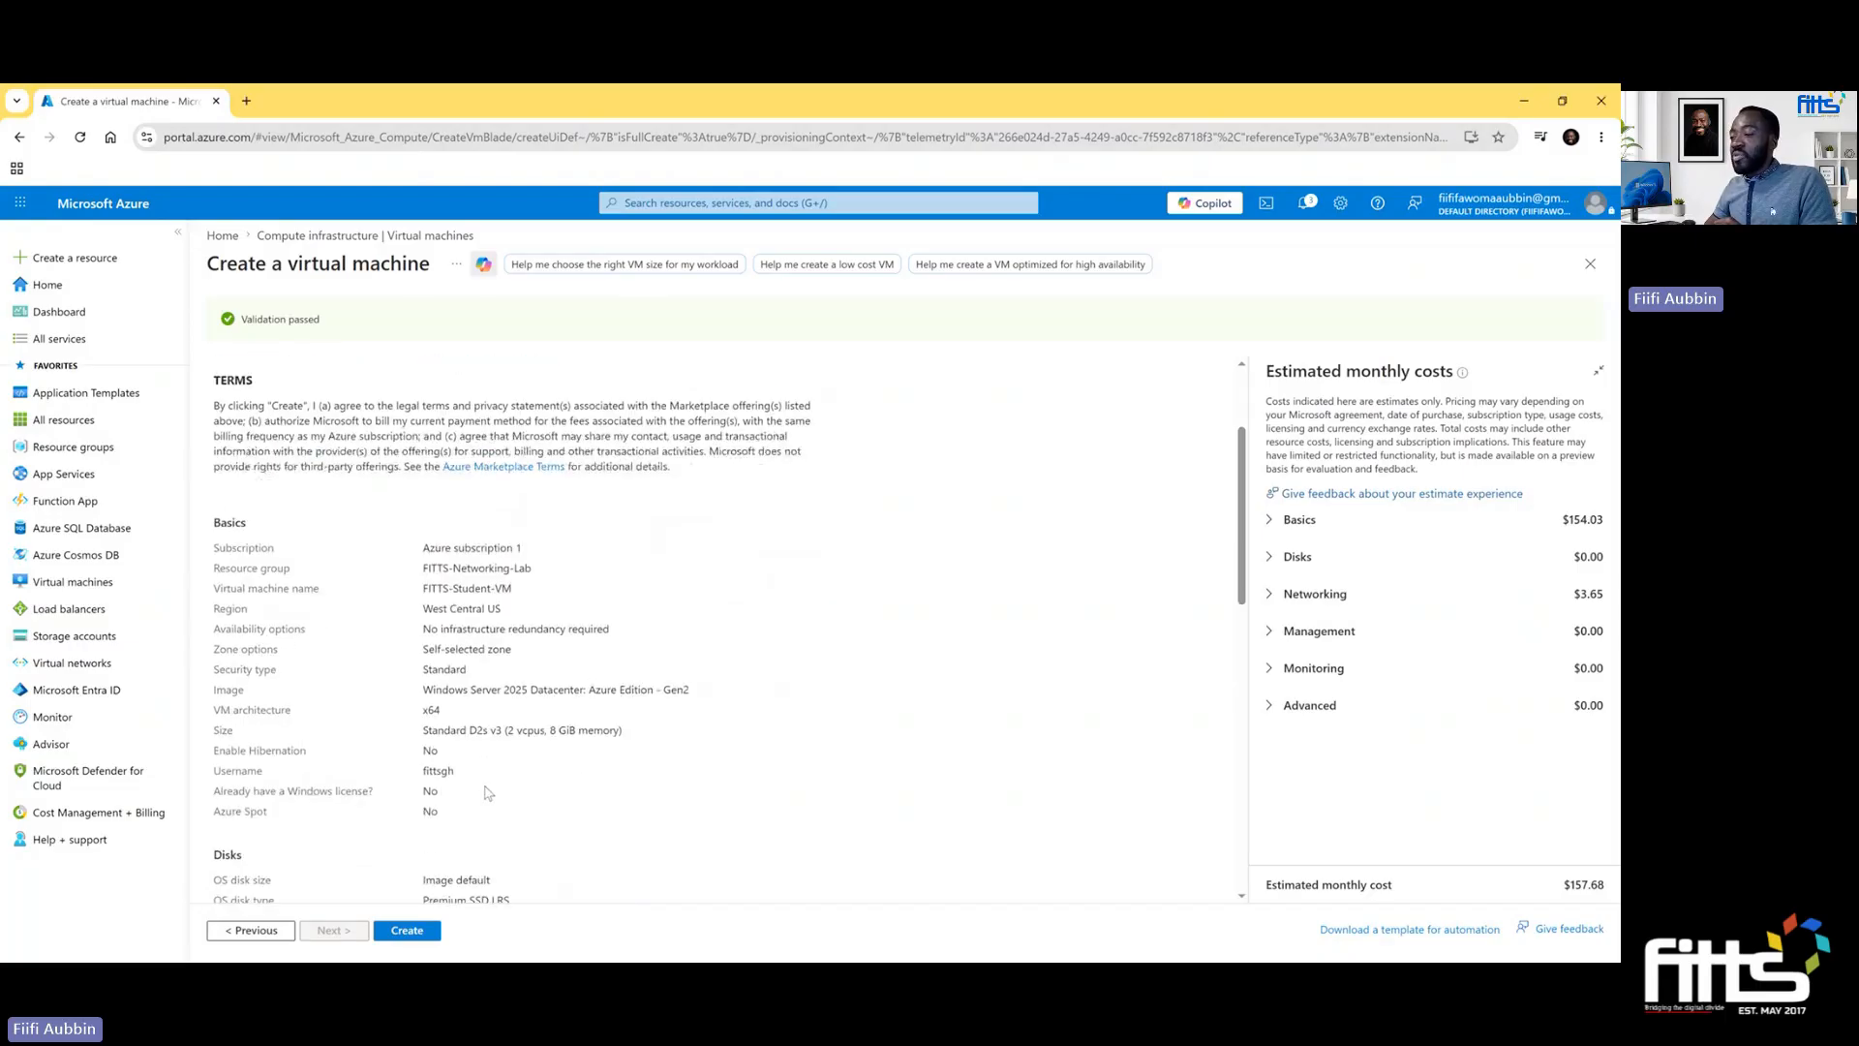
pyautogui.scroll(-5, 487, 792)
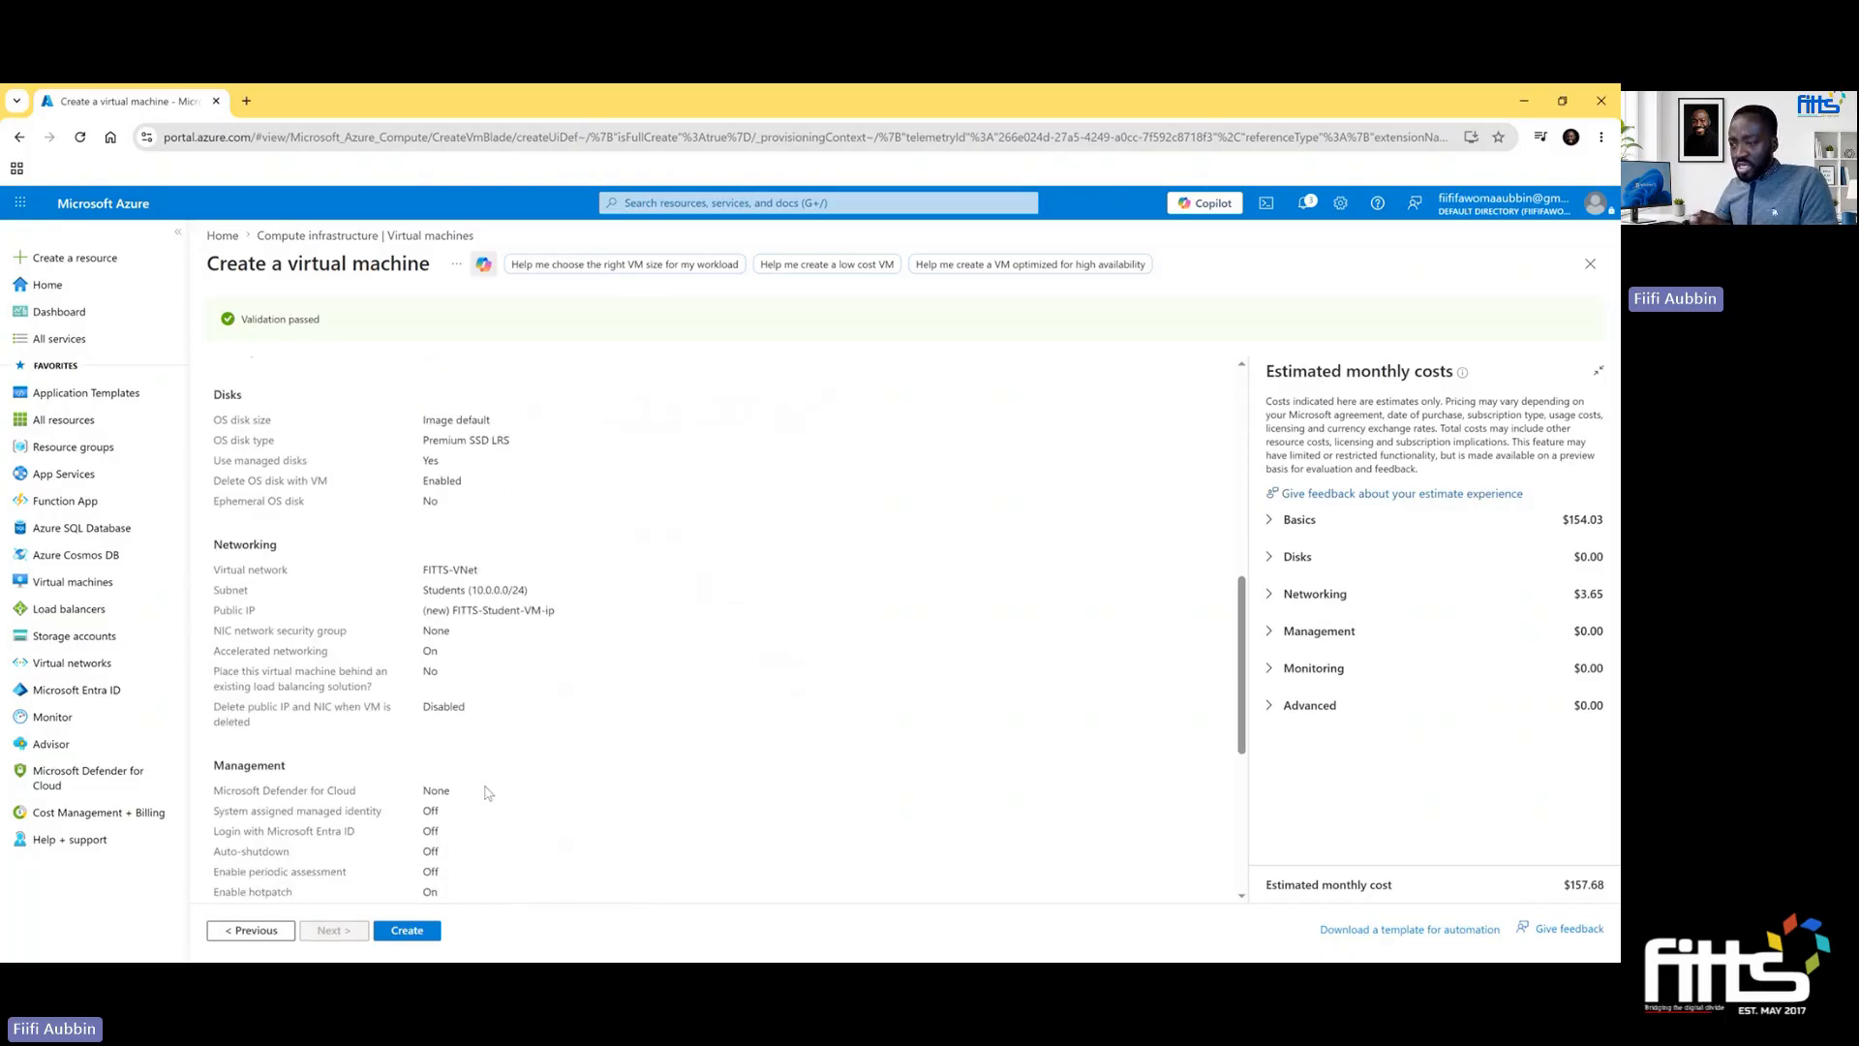
pyautogui.scroll(-2, 487, 792)
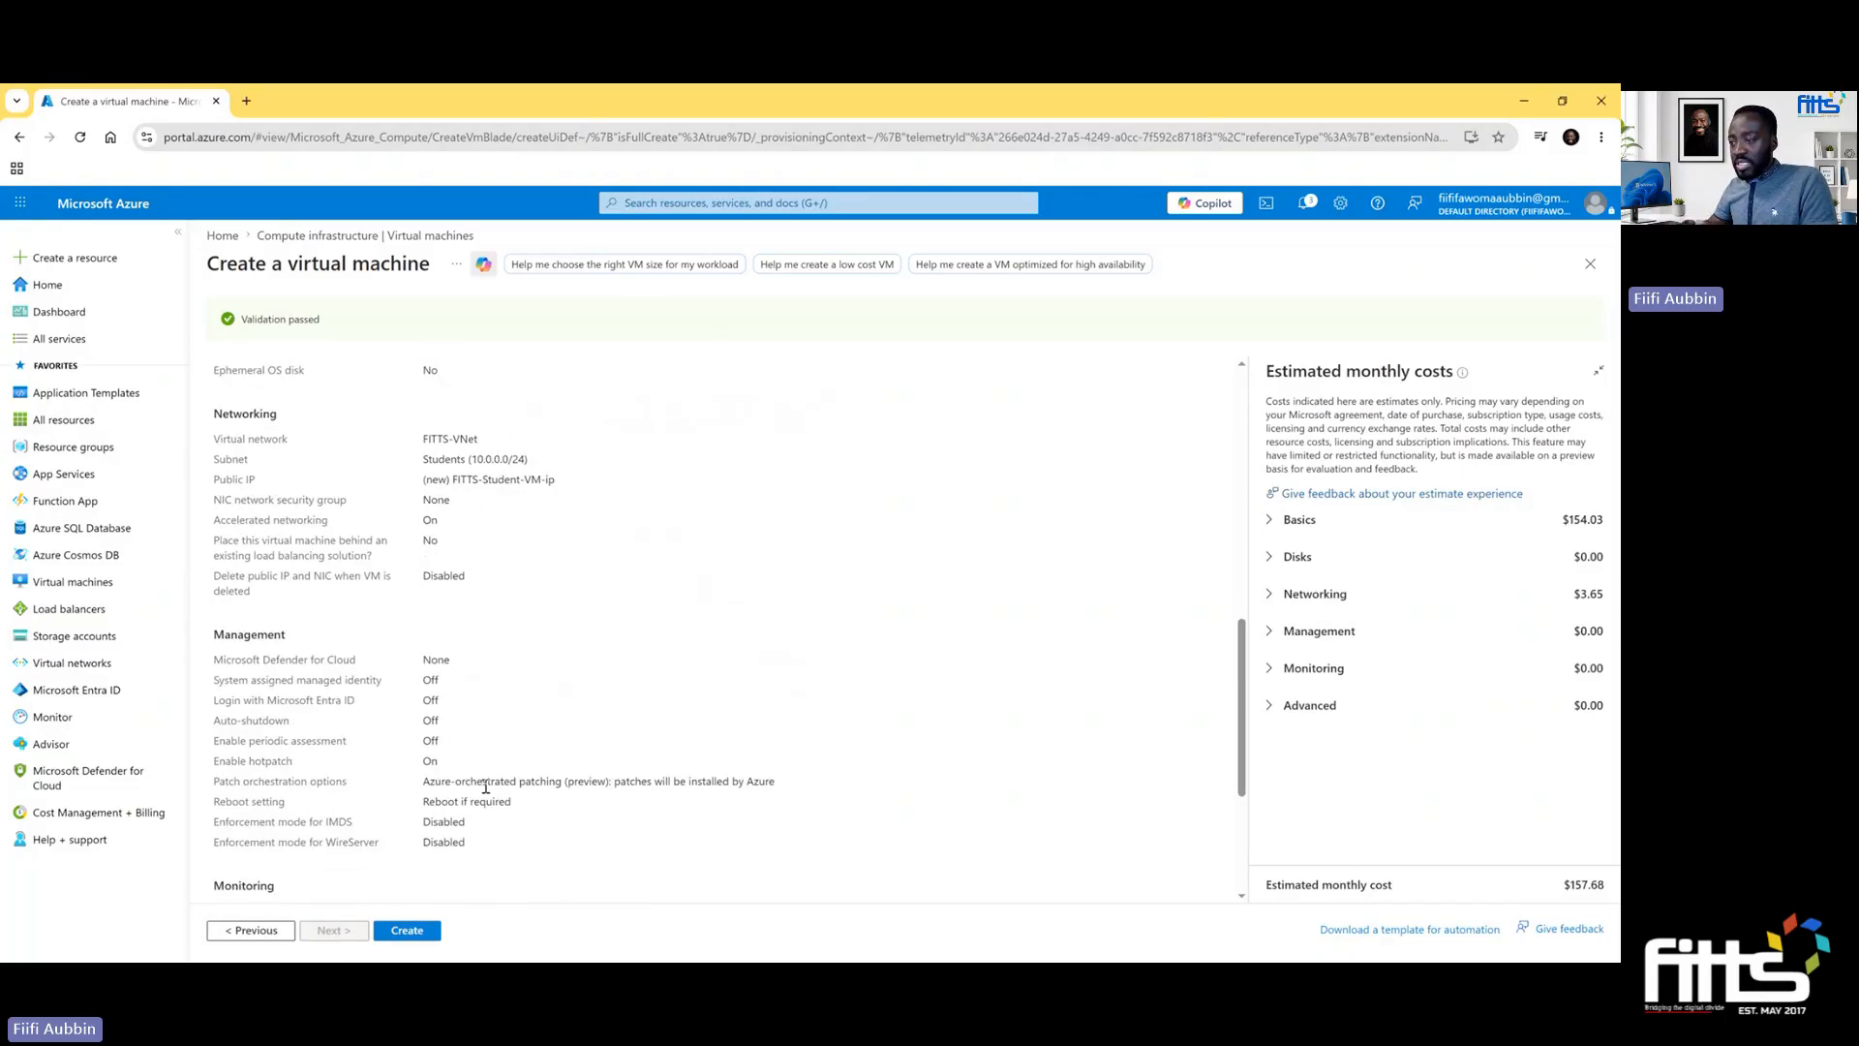
pyautogui.scroll(-3, 486, 786)
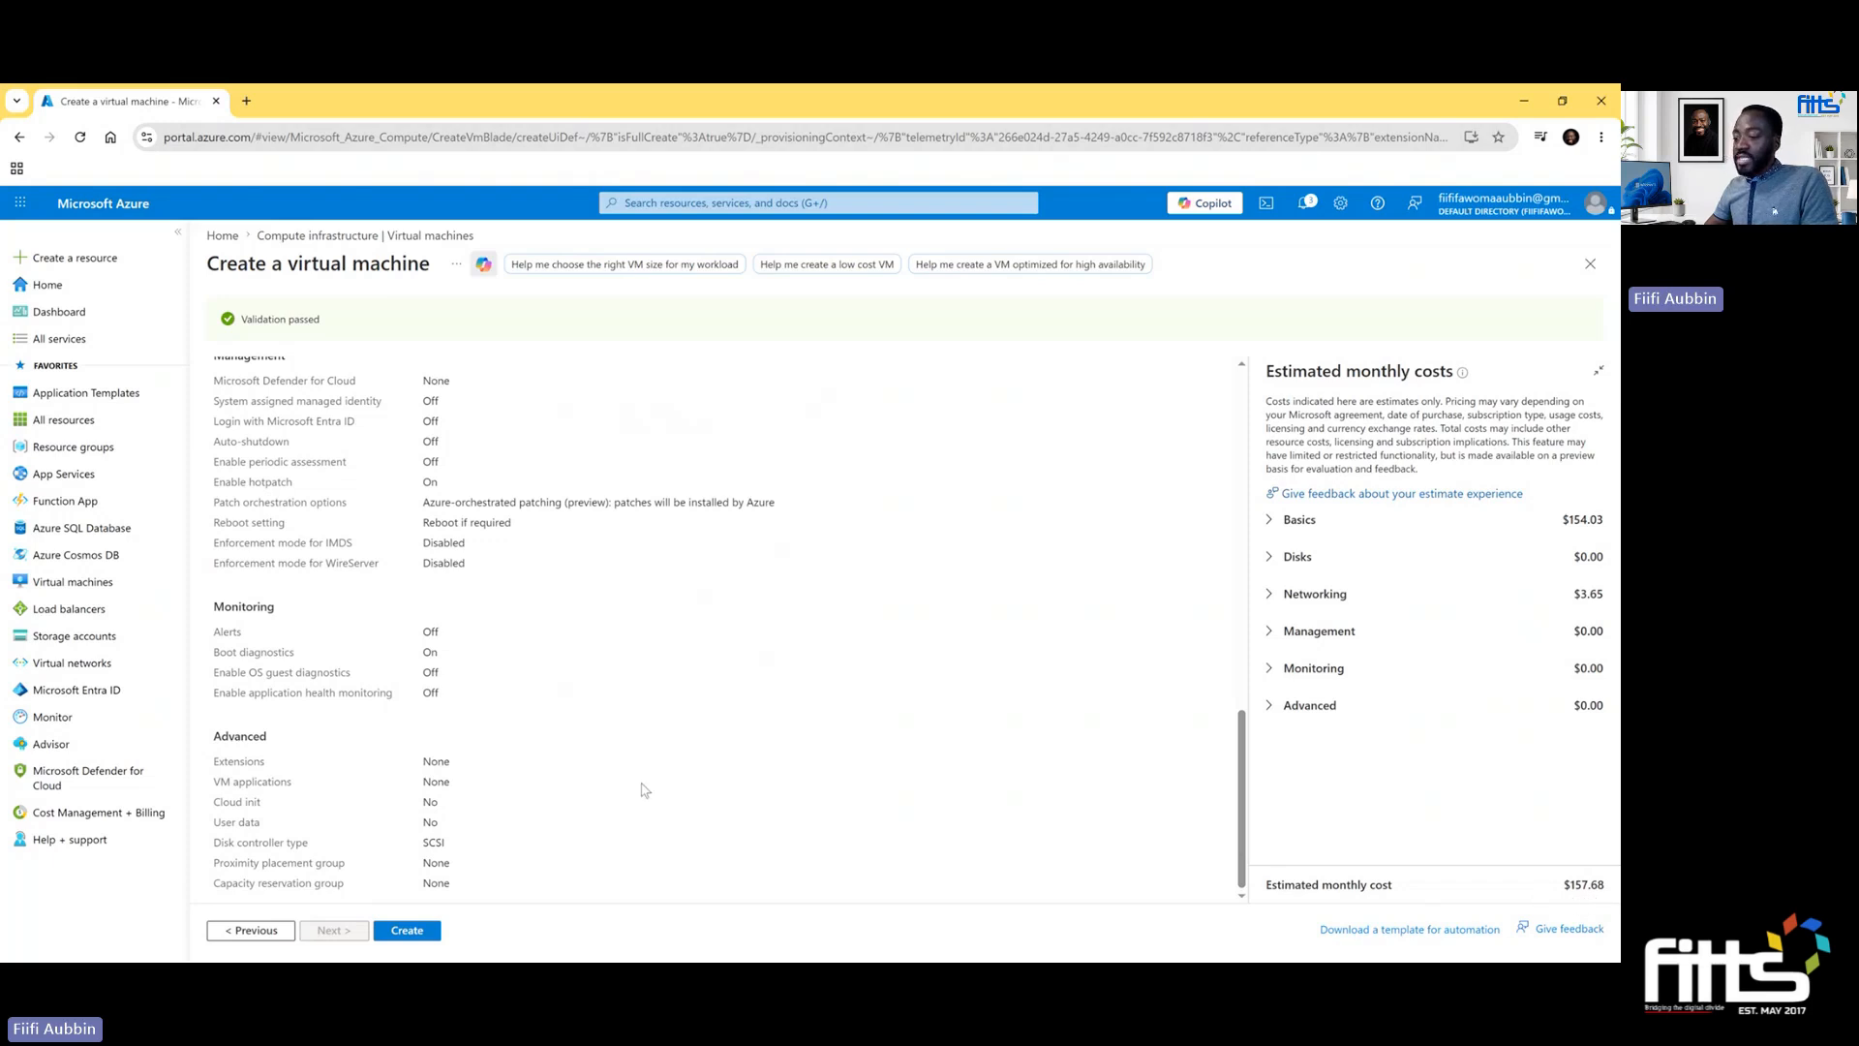
pyautogui.click(408, 931)
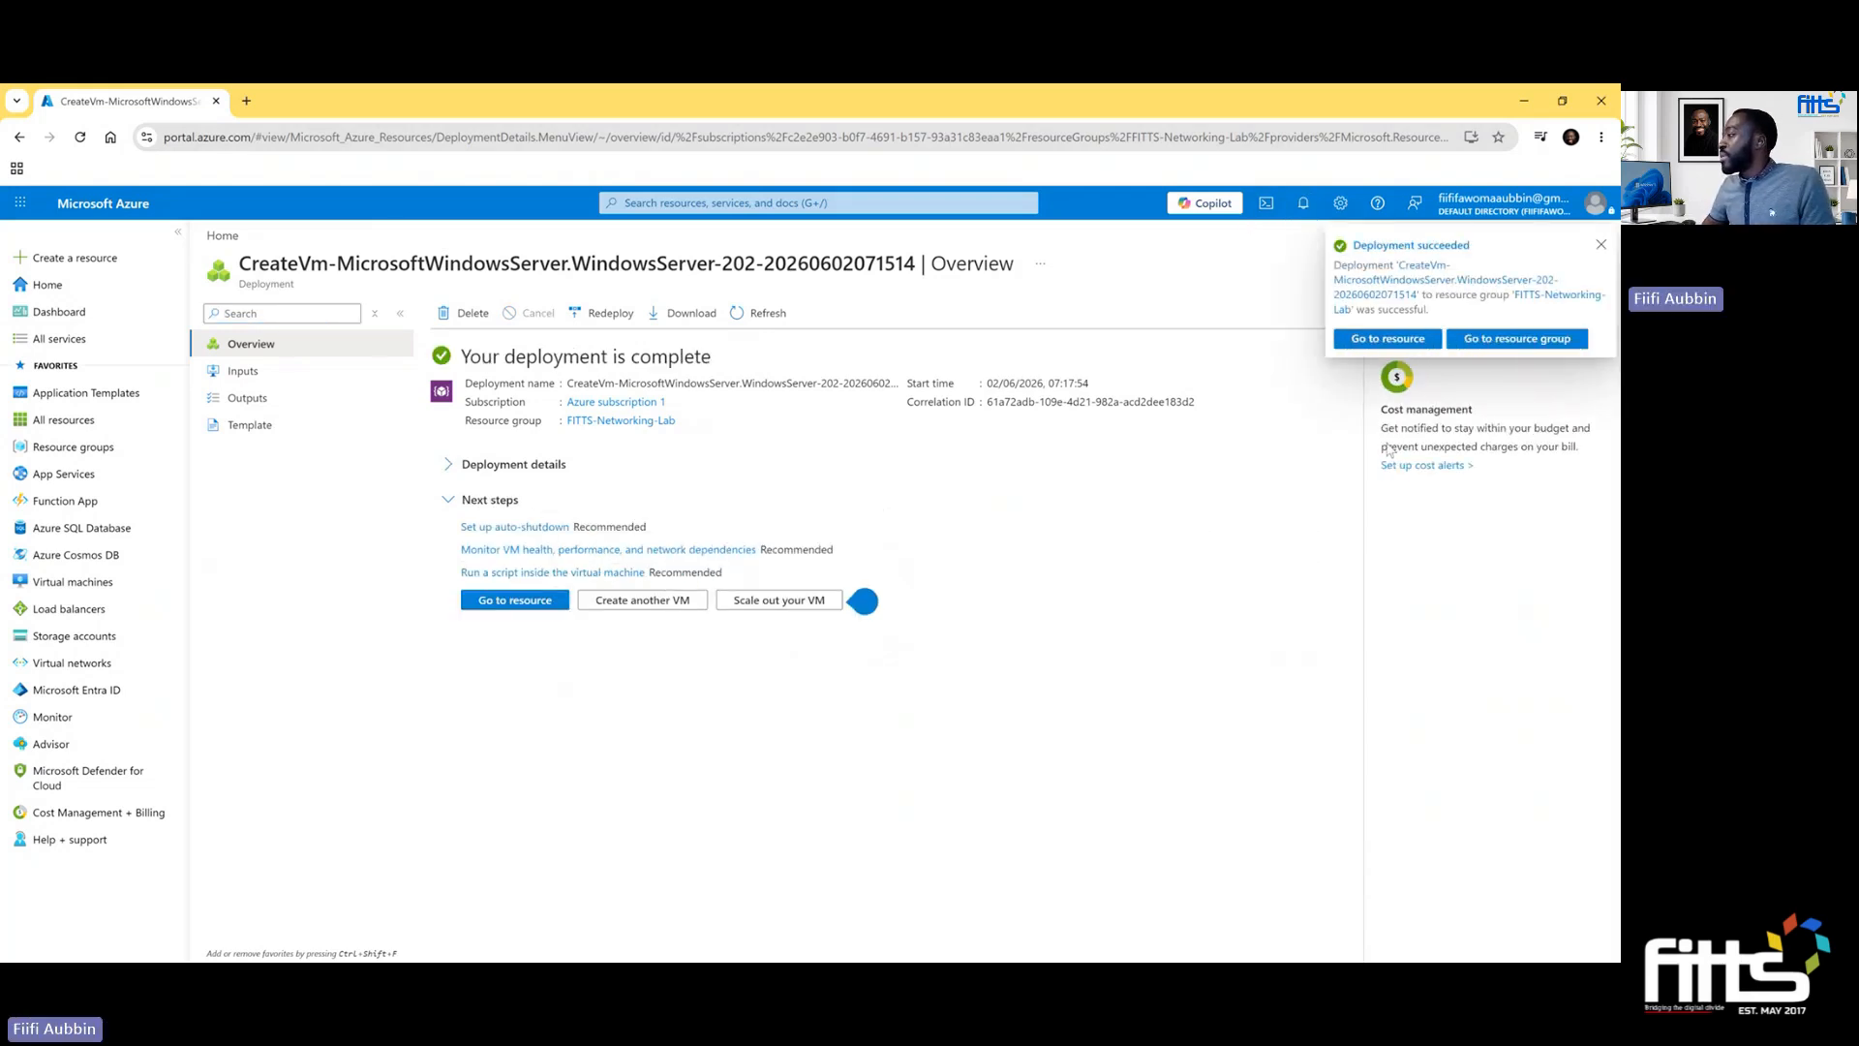
# - Open the deployed FITTS-Student-VM resource and examine its essentials and properties
pyautogui.click(1395, 344)
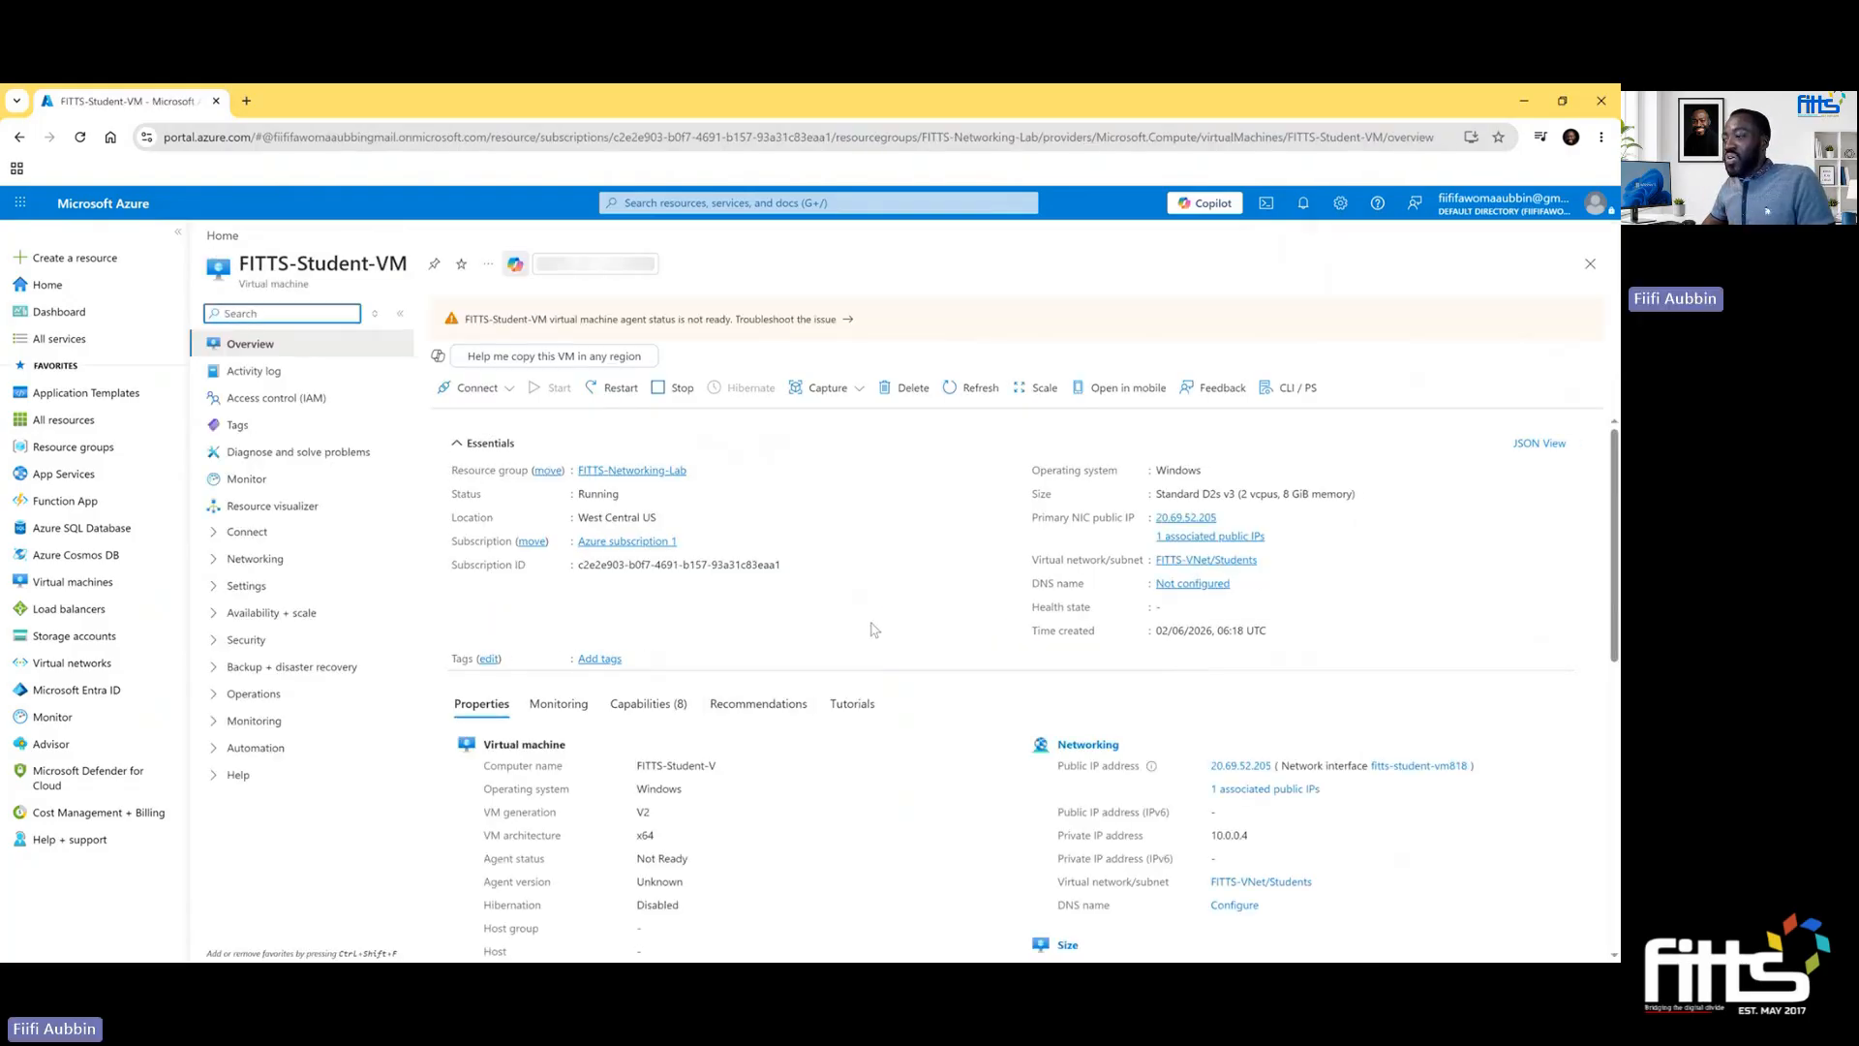
pyautogui.scroll(-4, 898, 781)
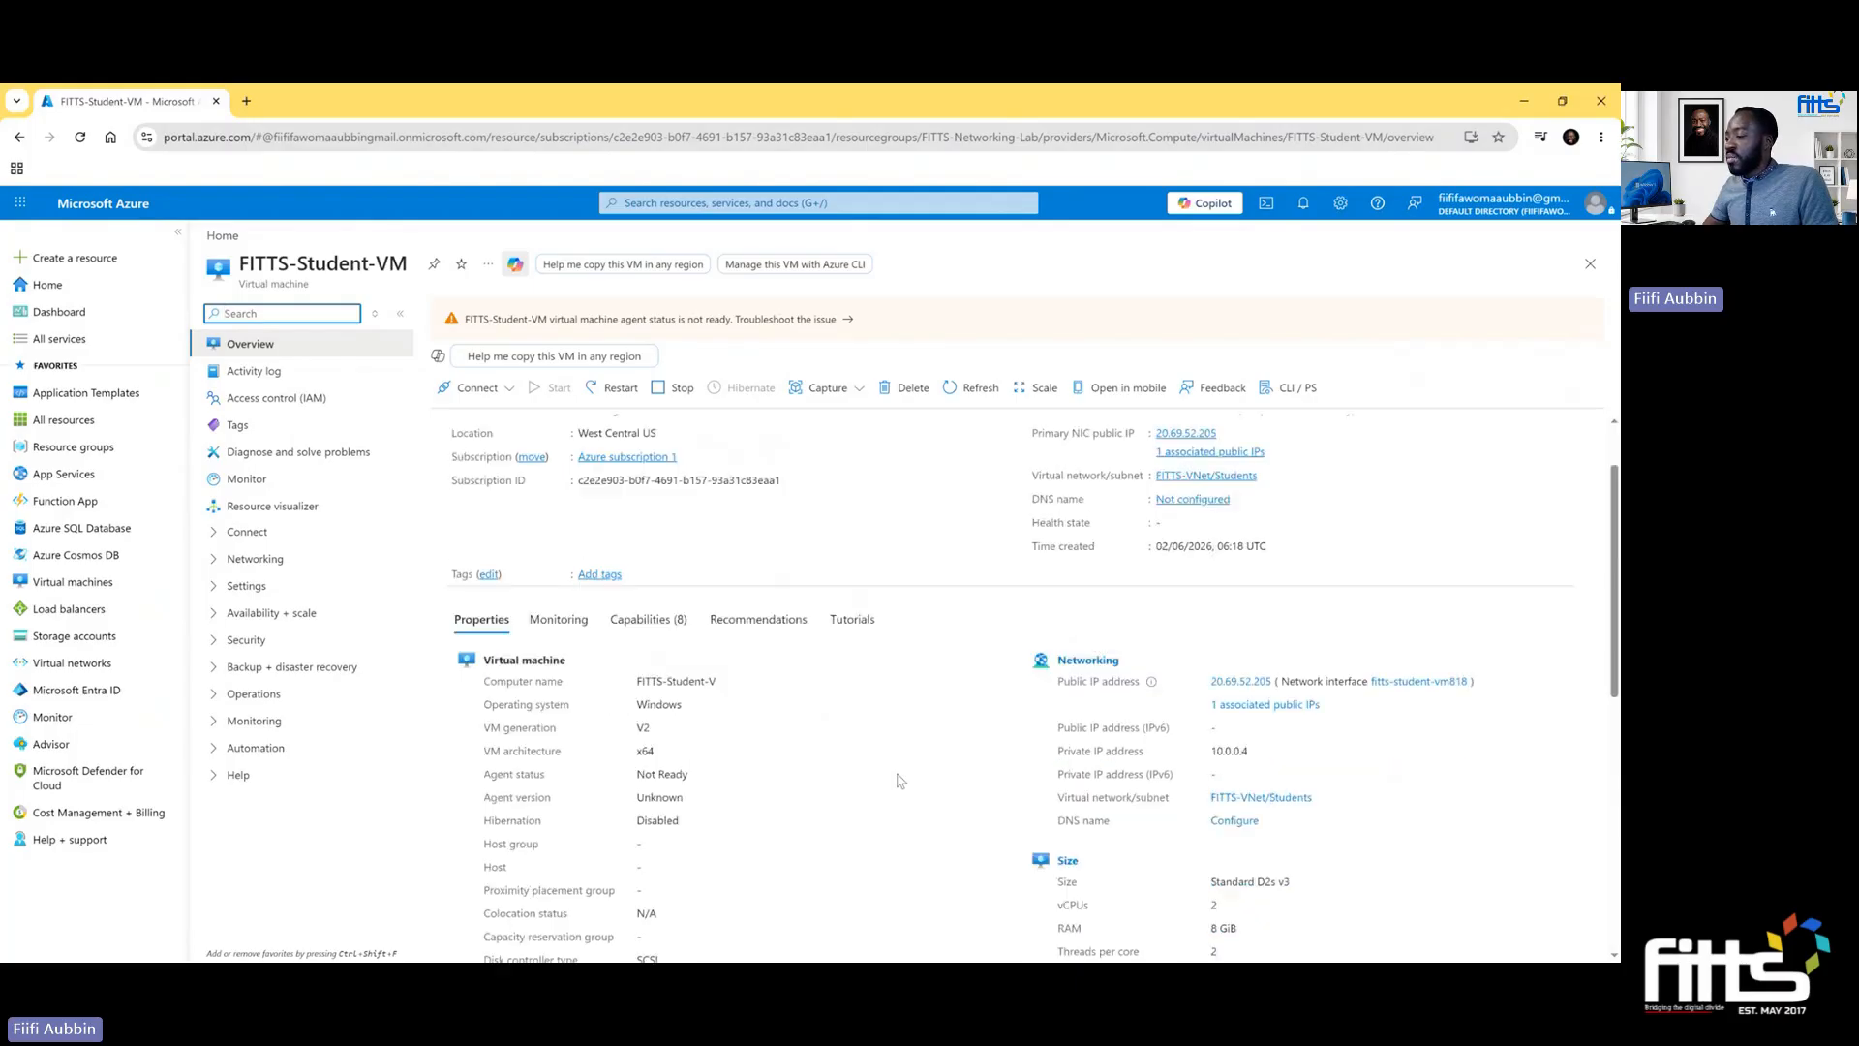
pyautogui.scroll(1, 899, 781)
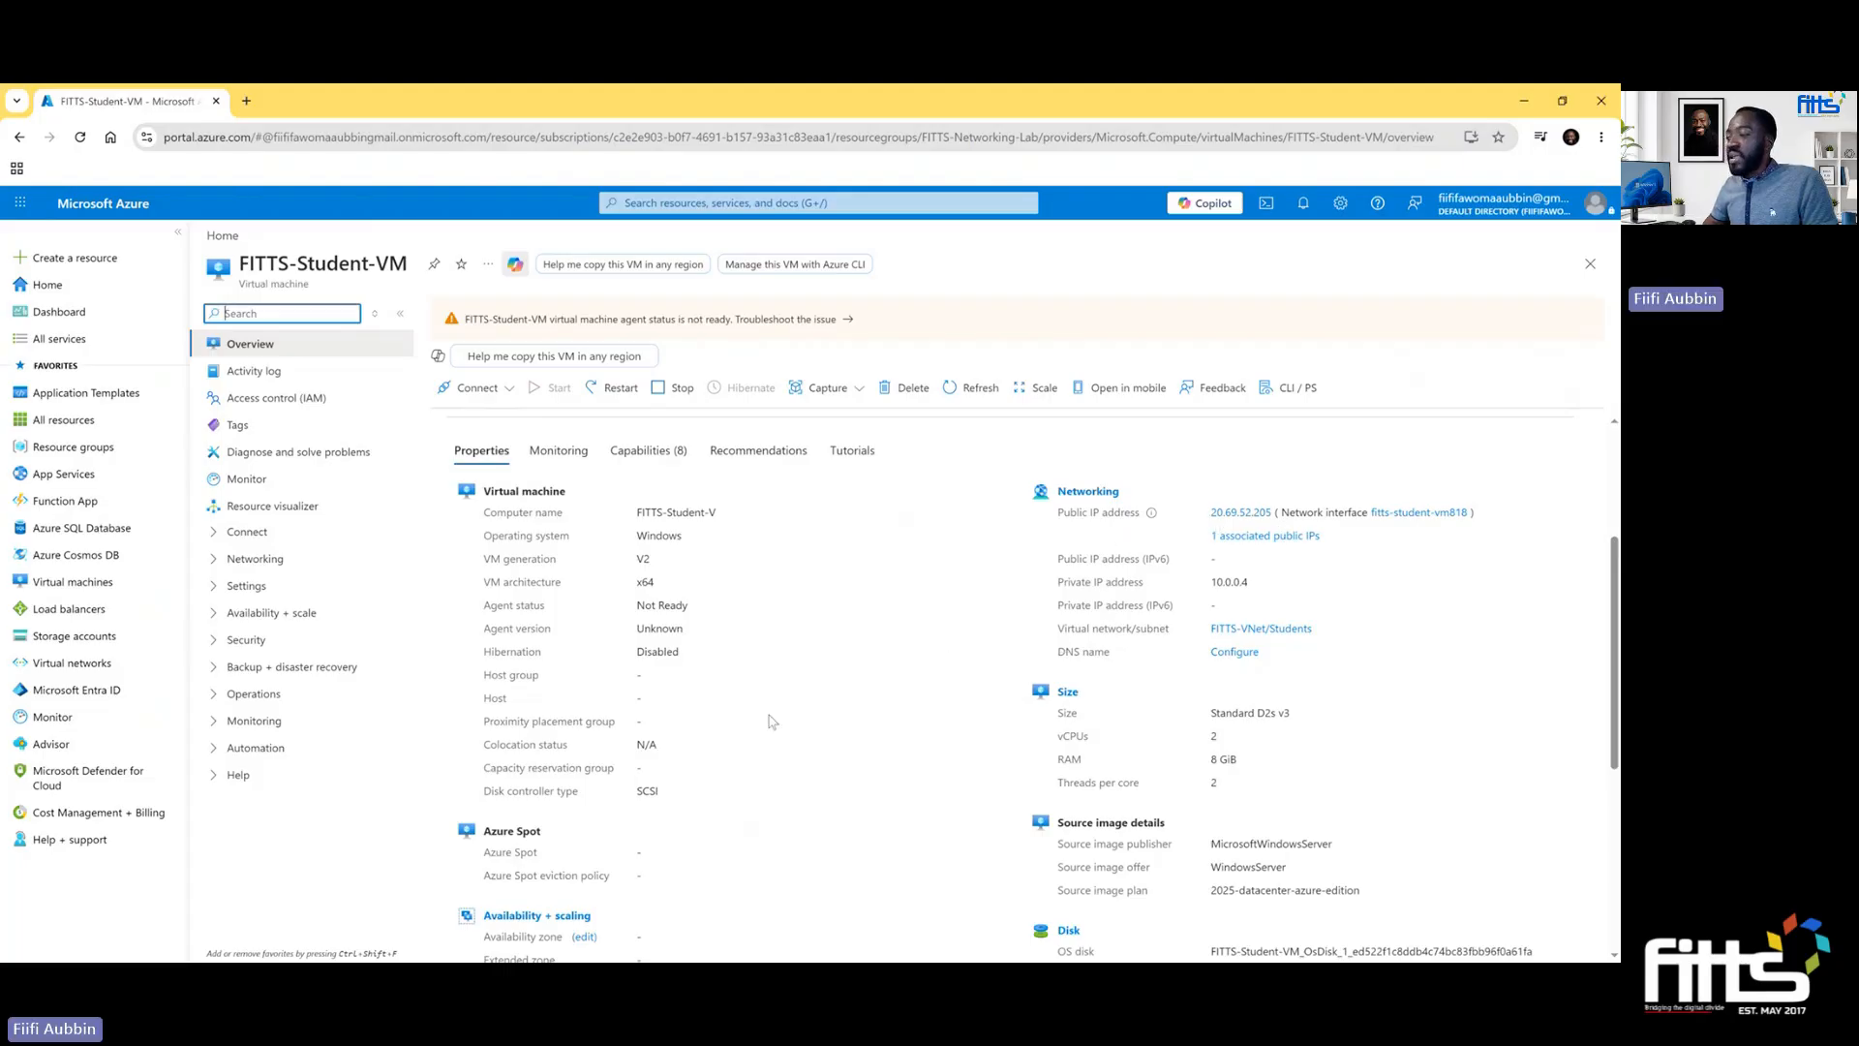
pyautogui.scroll(-2, 834, 715)
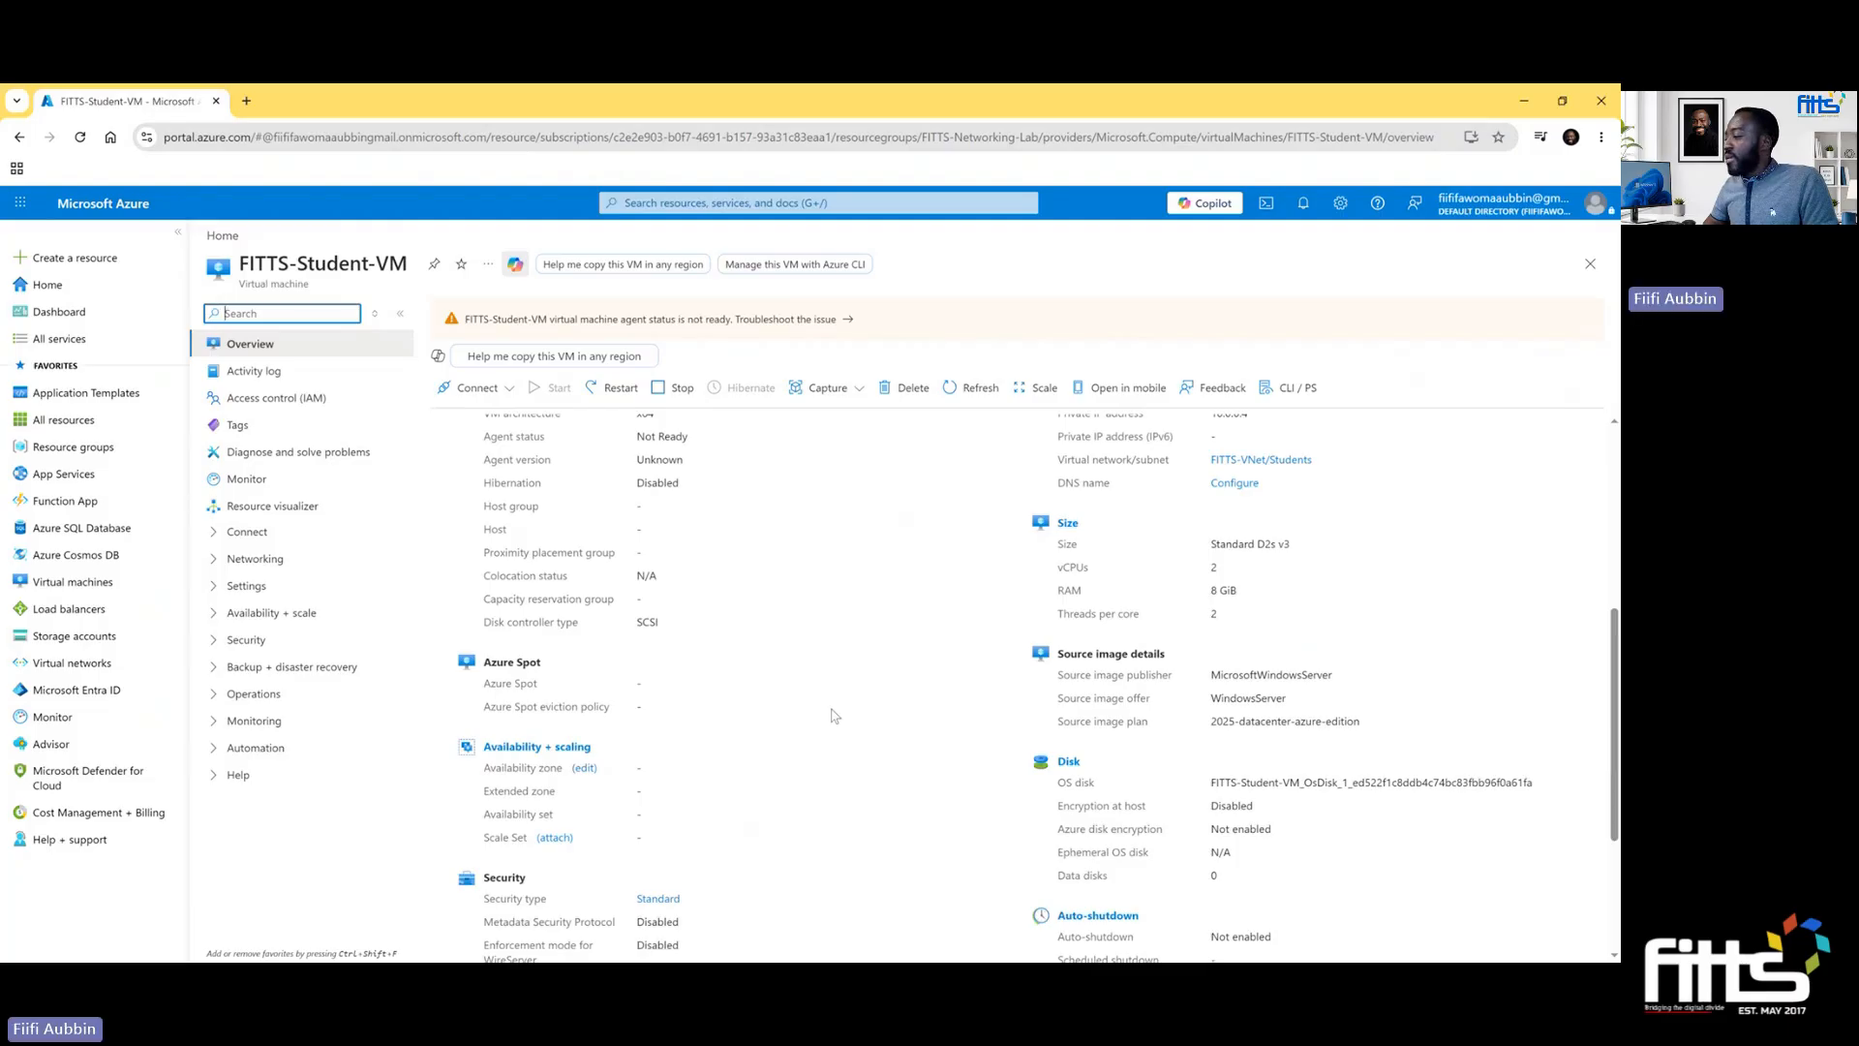
pyautogui.scroll(-2, 835, 715)
pyautogui.scroll(-1, 835, 716)
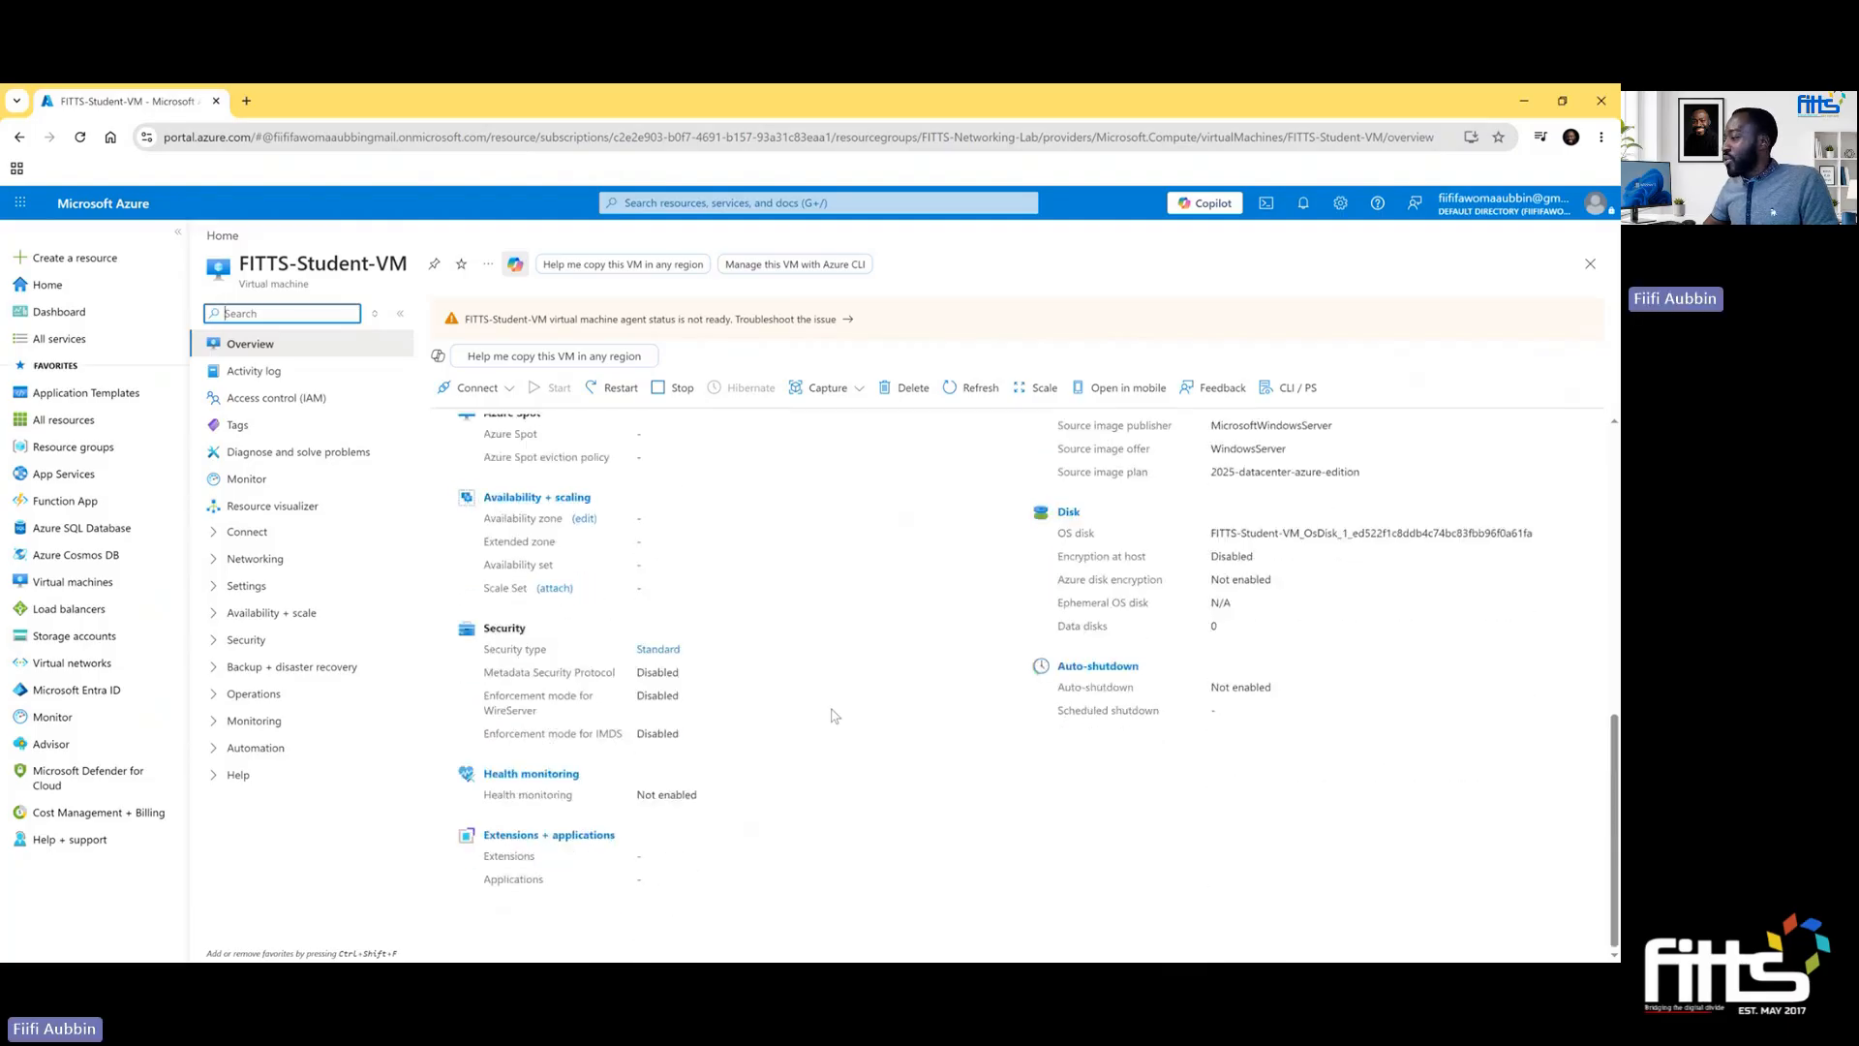
# - Open the native RDP connection options for FITTS-Student-VM and download its RDP file
pyautogui.scroll(5, 834, 716)
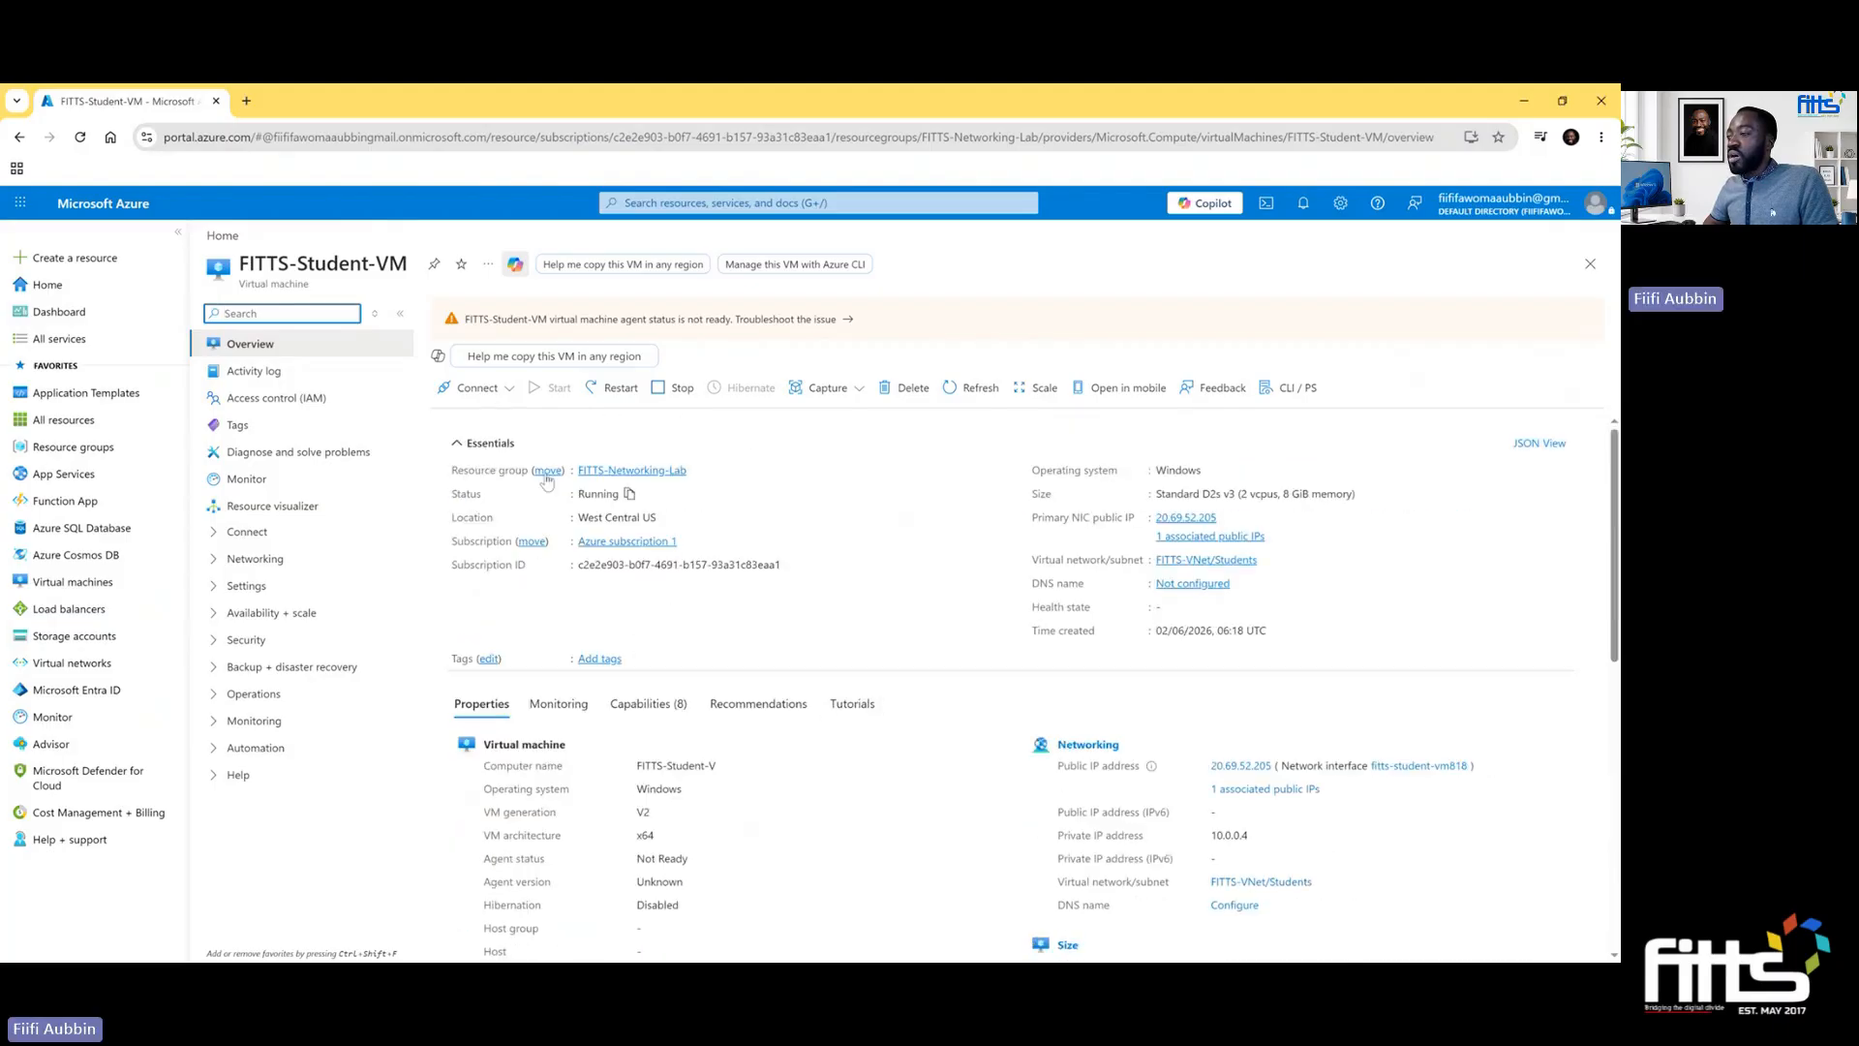
pyautogui.click(499, 392)
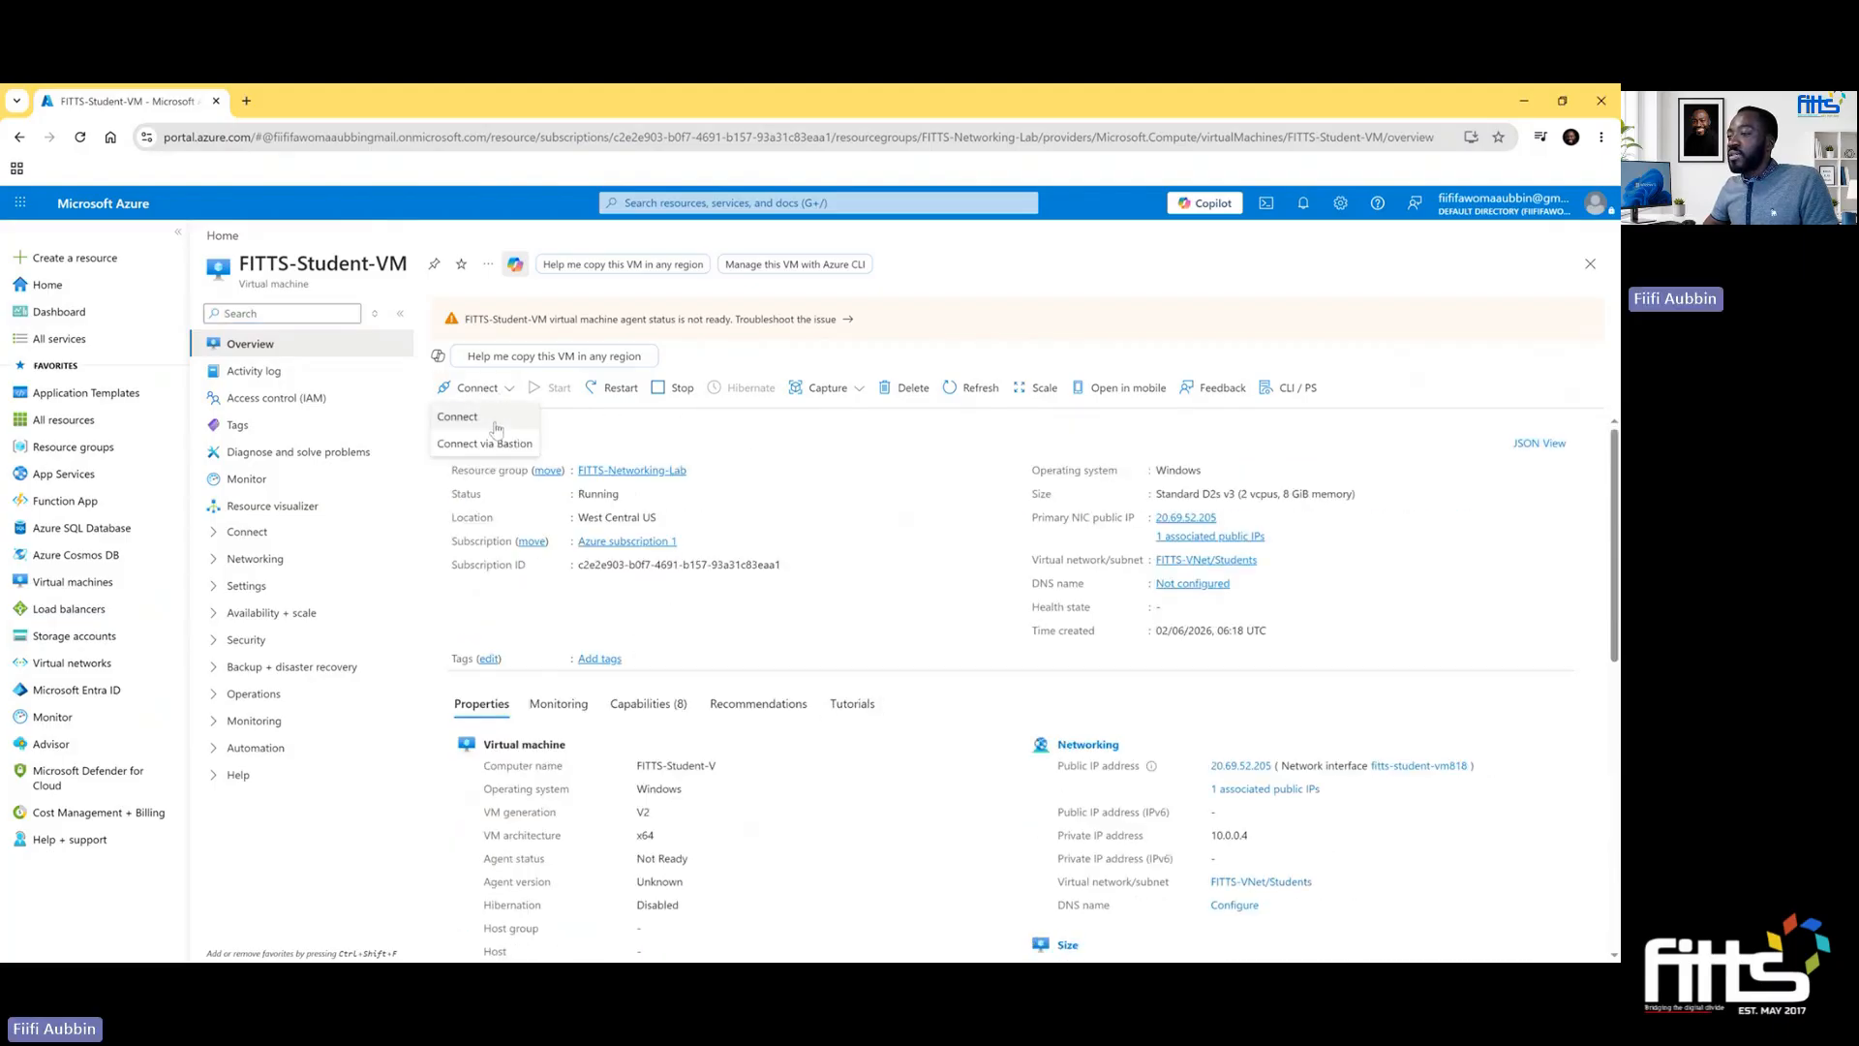
pyautogui.click(497, 429)
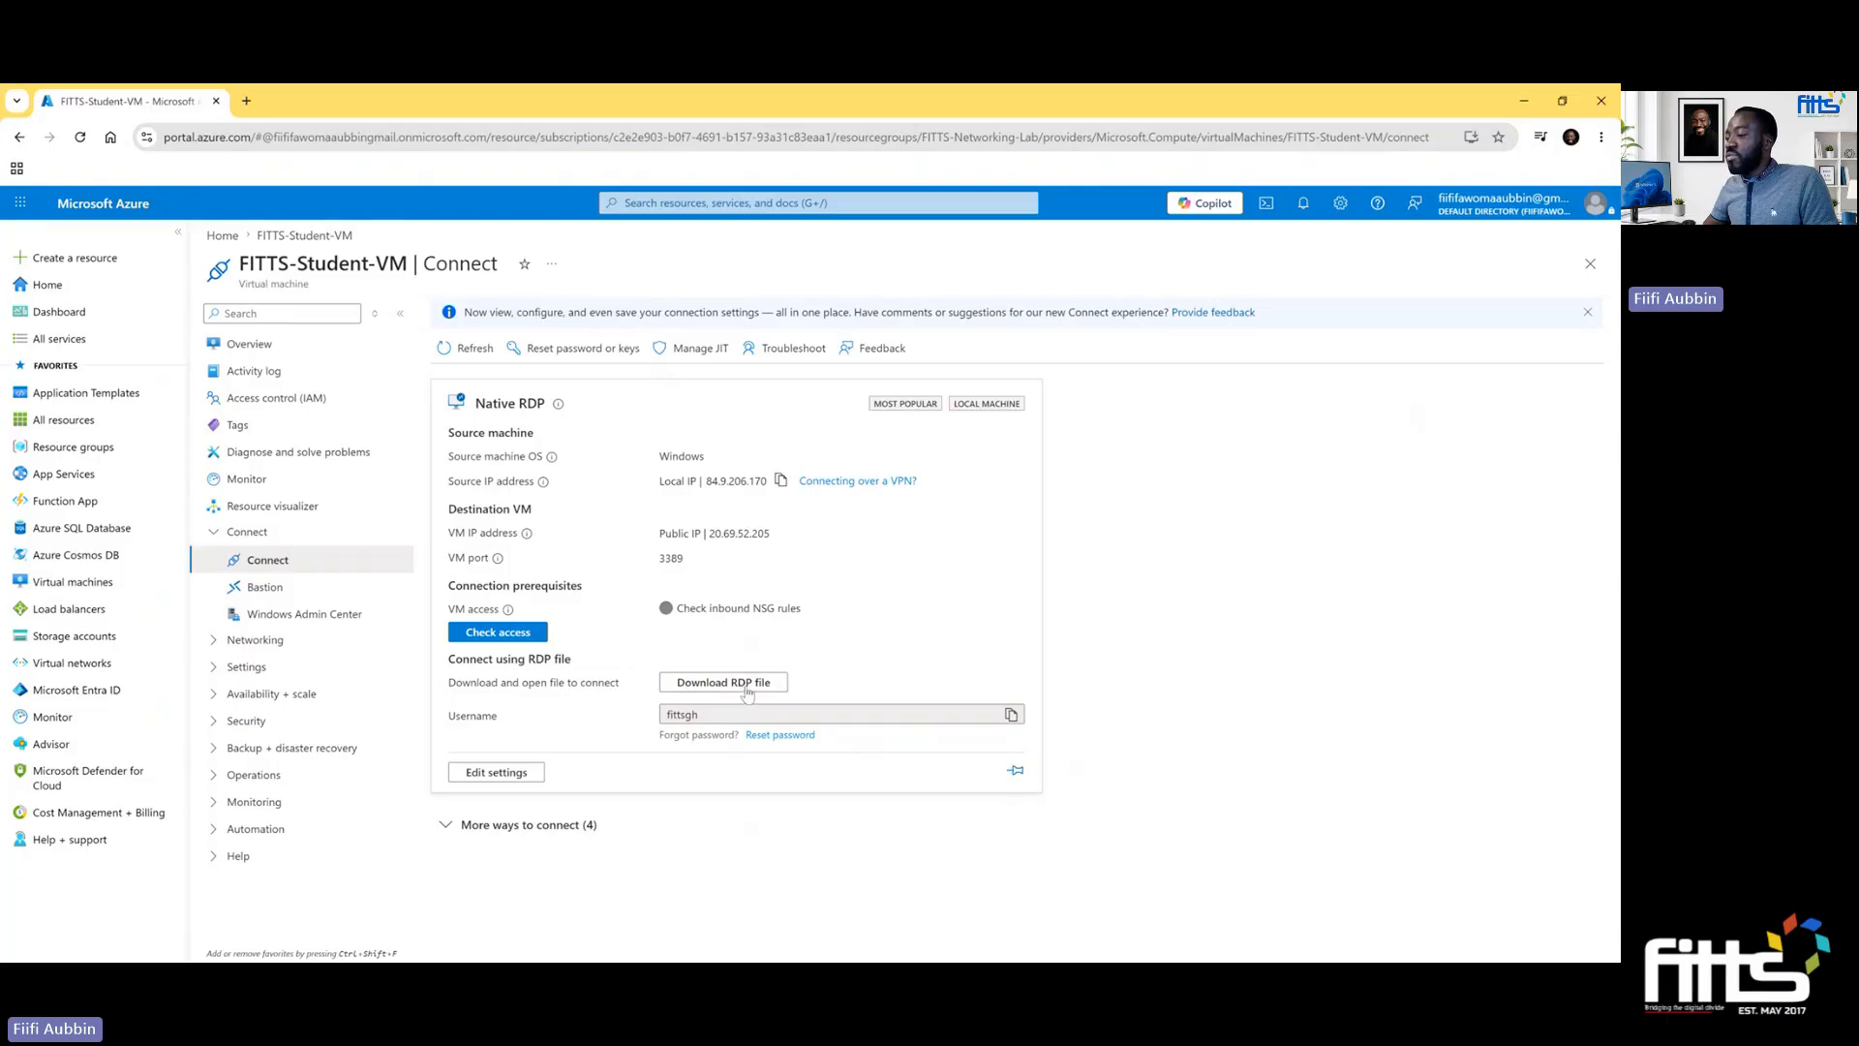
pyautogui.click(746, 689)
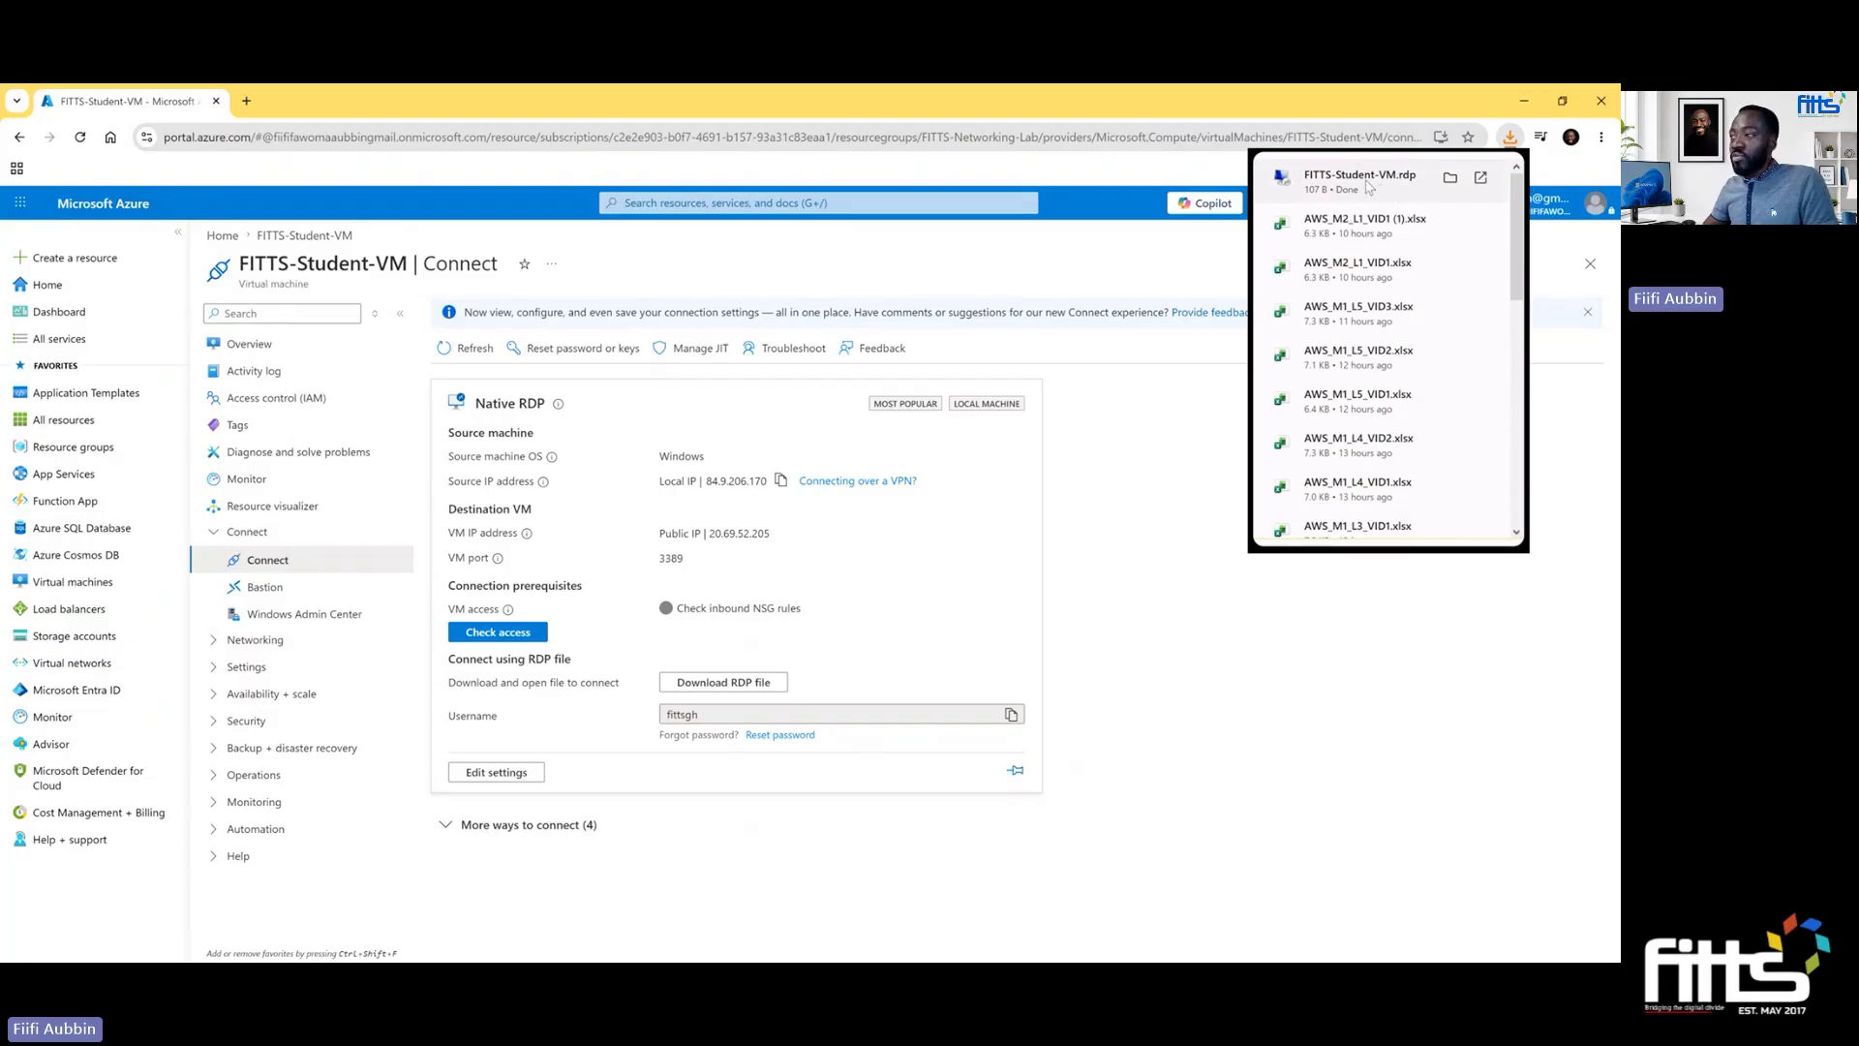
# - Locate the downloaded FITTS-Student-VM RDP file in its folder, open it and agree to connect despite the unknown publisher
pyautogui.click(1450, 178)
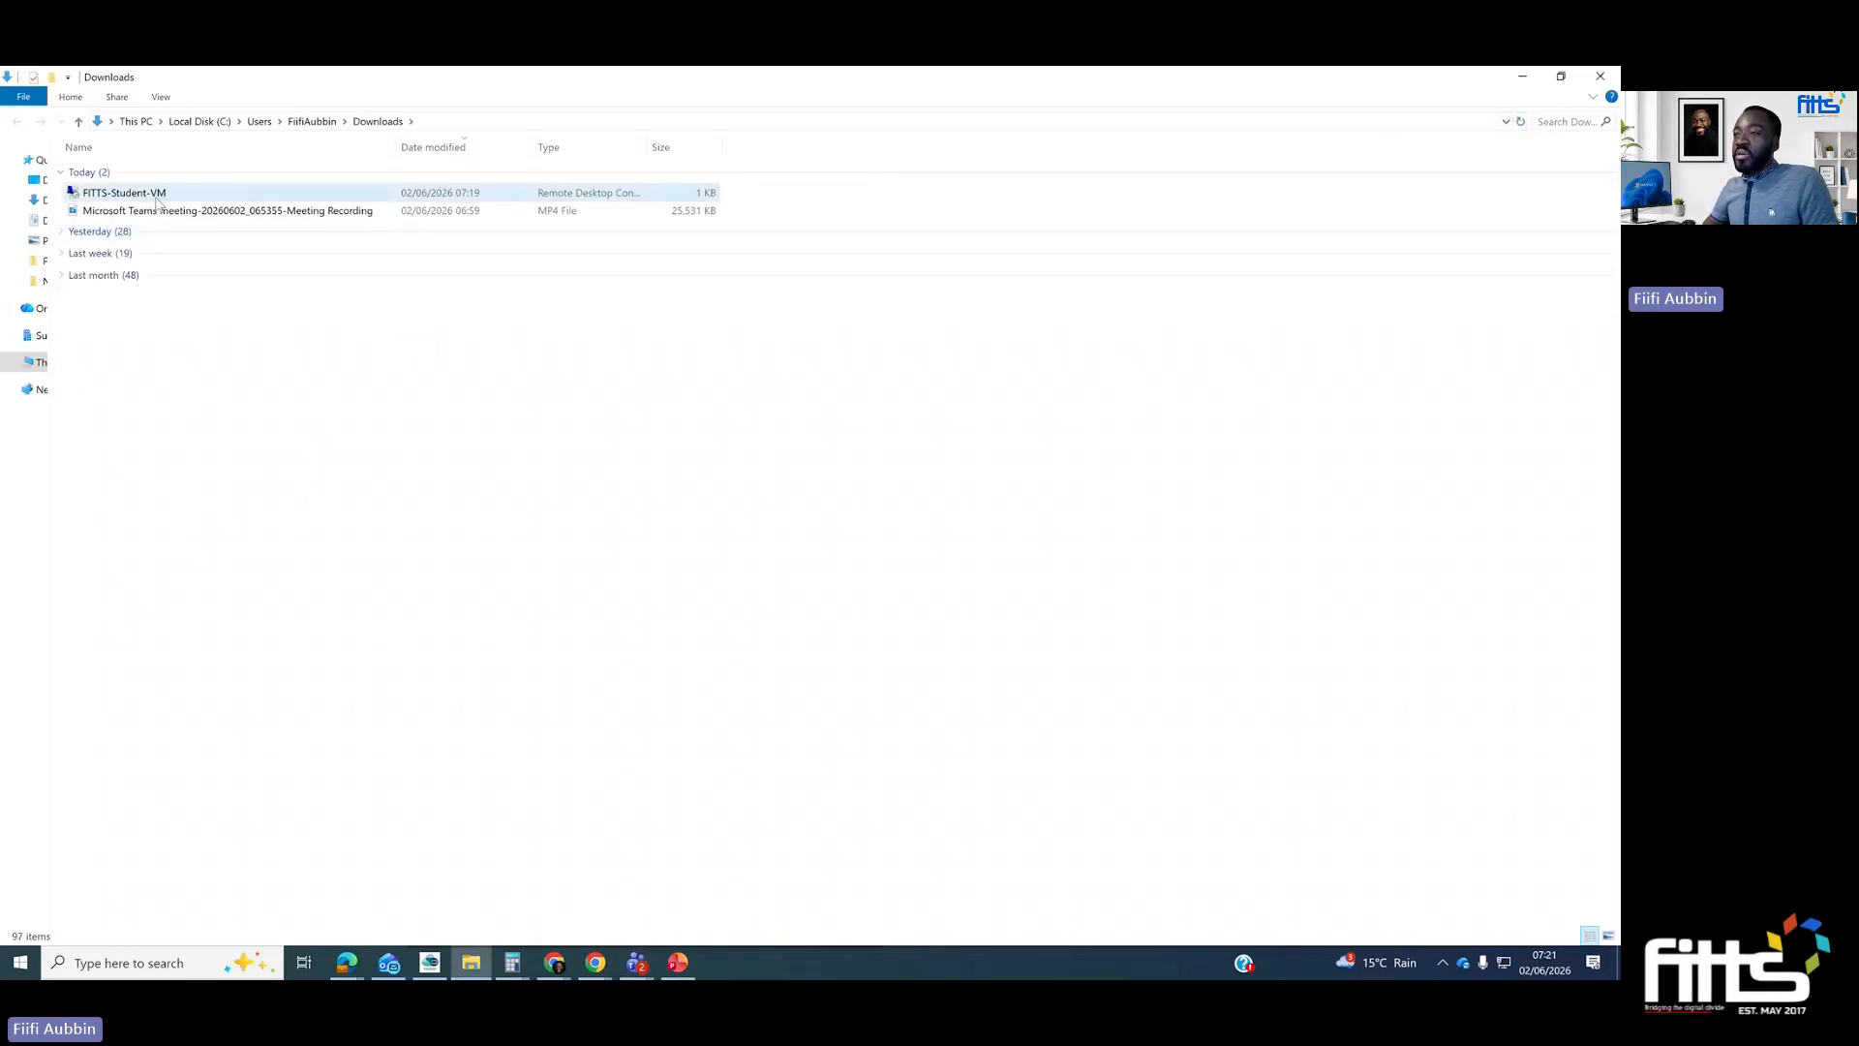
pyautogui.click(155, 202)
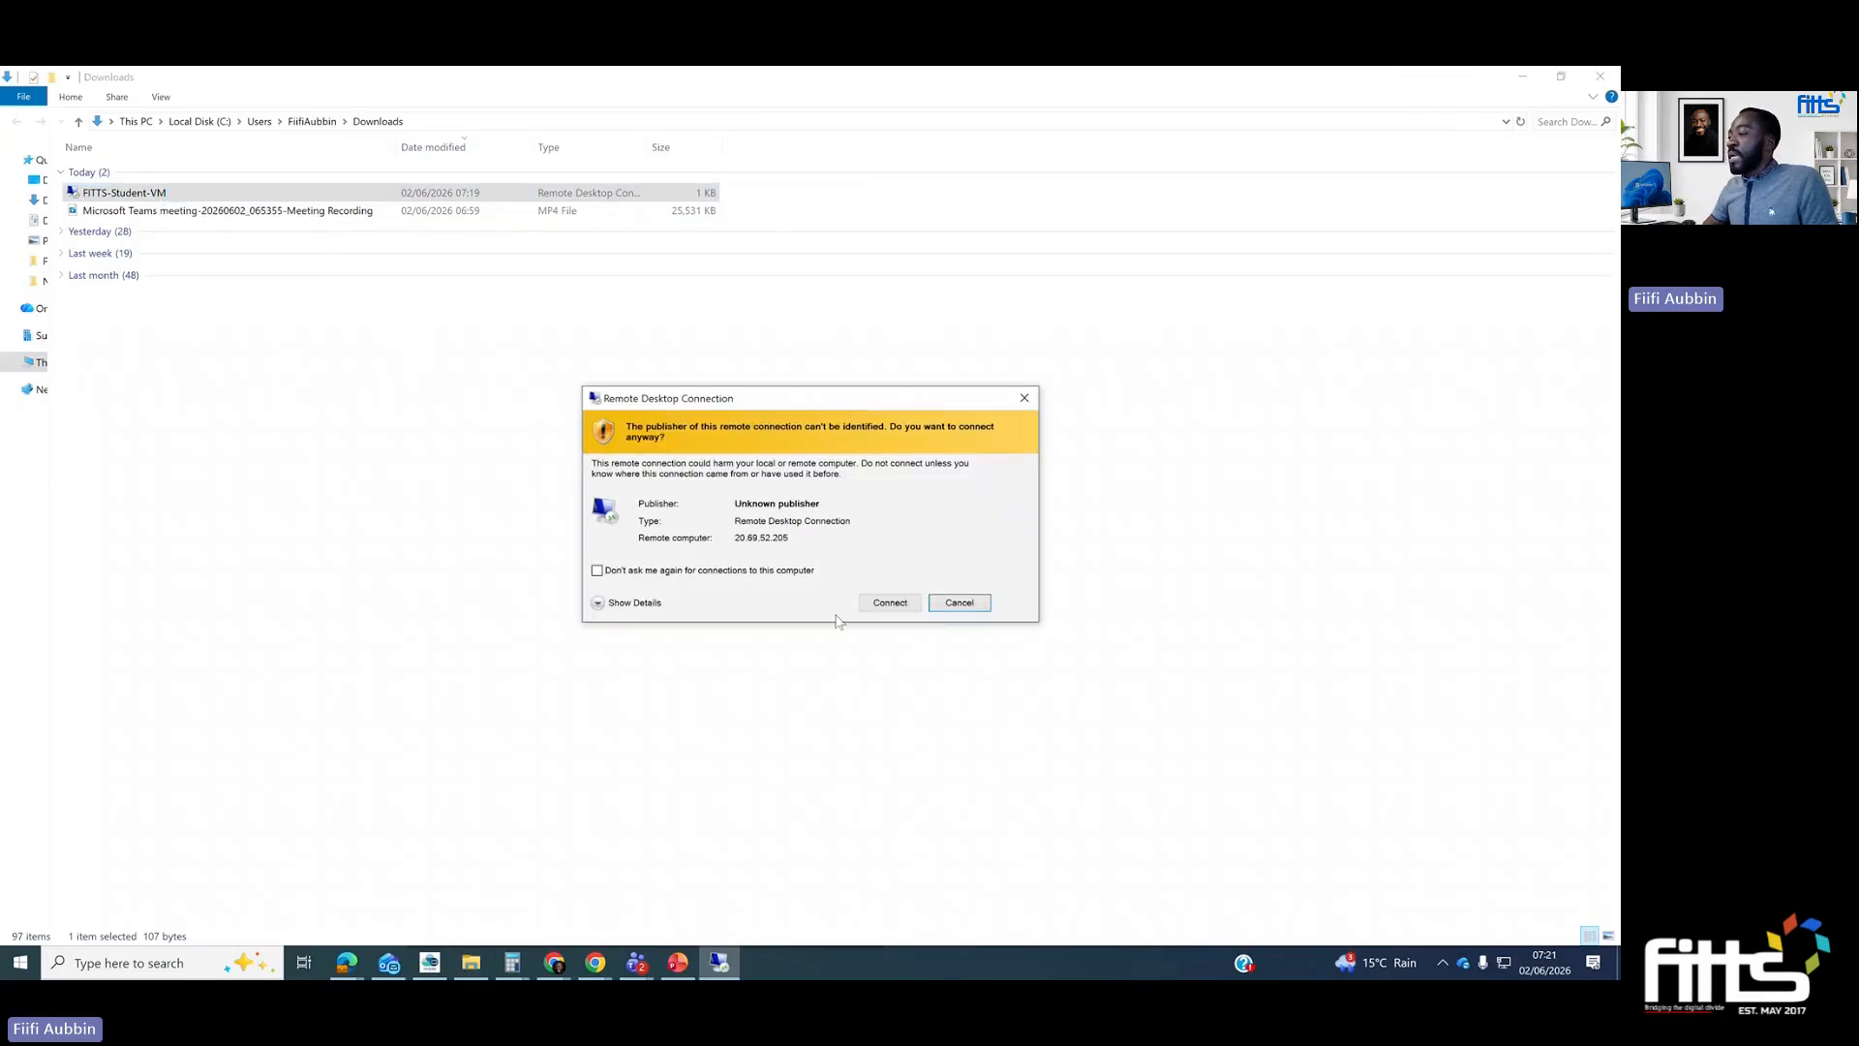
pyautogui.click(889, 603)
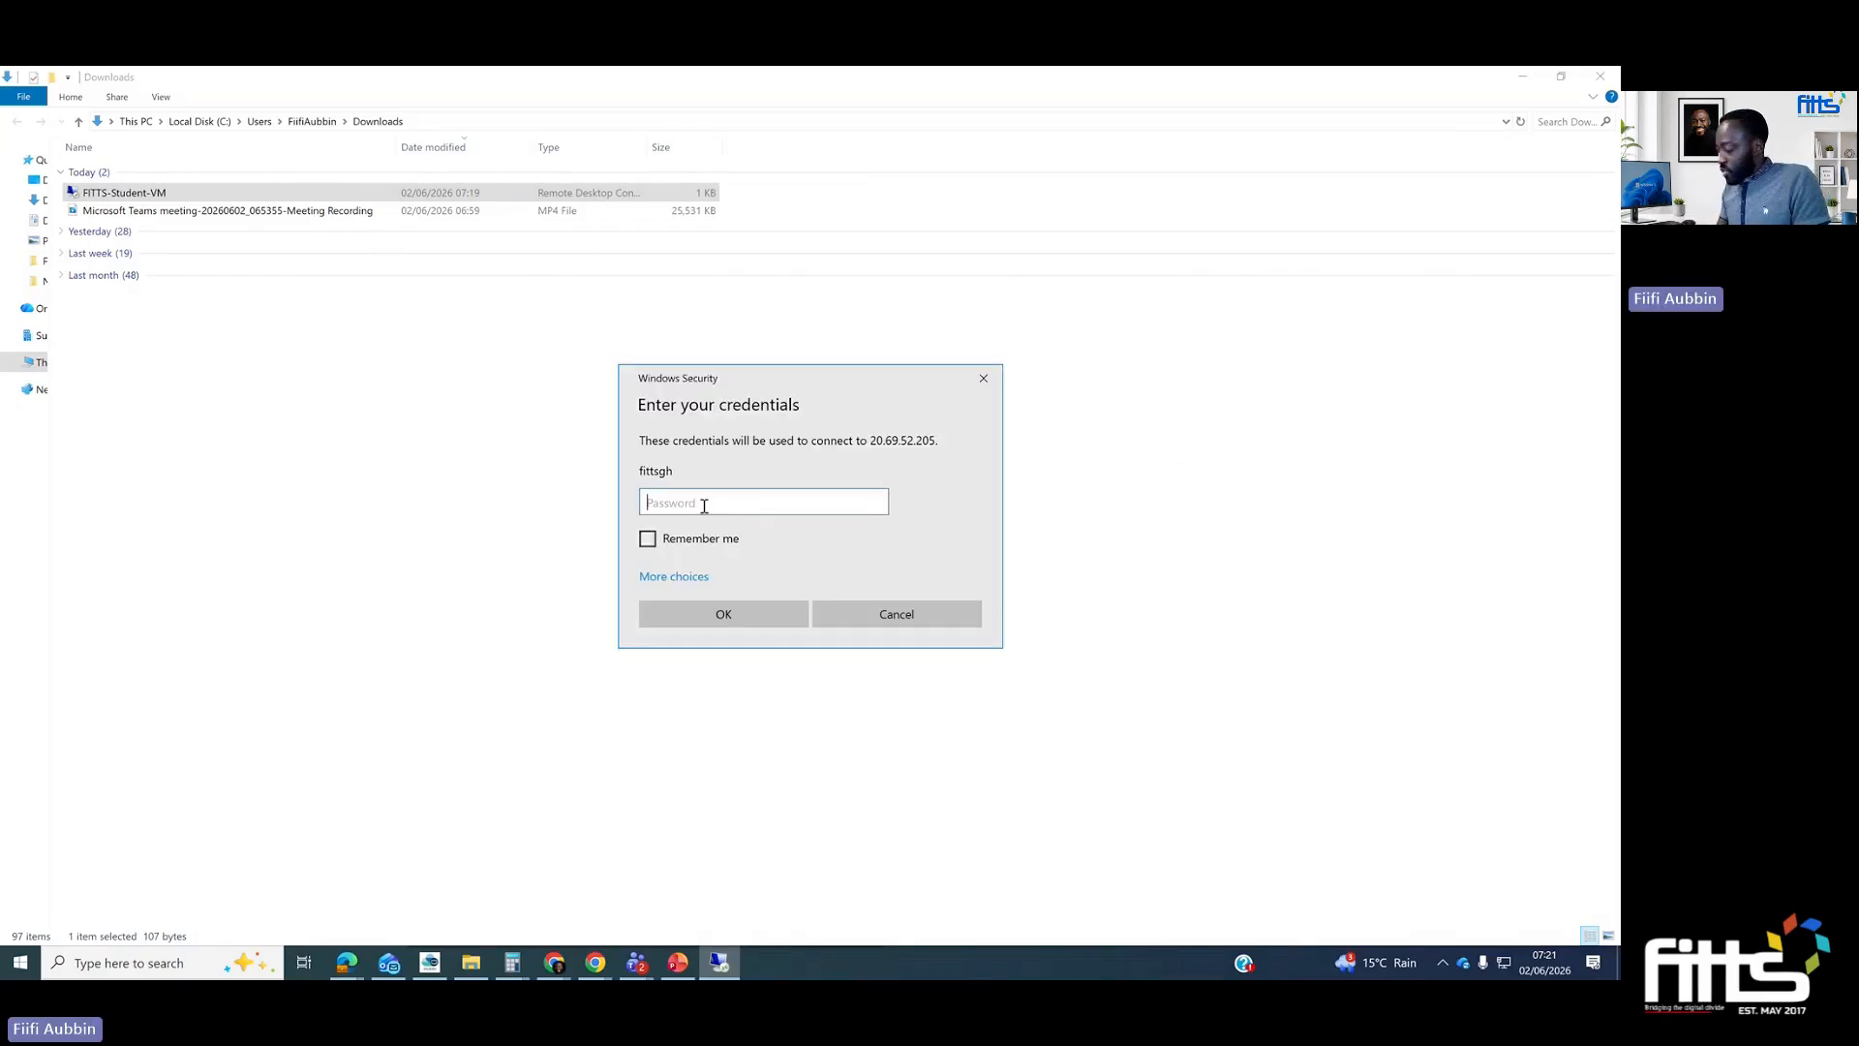
# - Sign in with the virtual machine's account password, have the credentials remembered, and accept the untrusted certificate to start the remote session
pyautogui.write('•')
pyautogui.press('capslock')
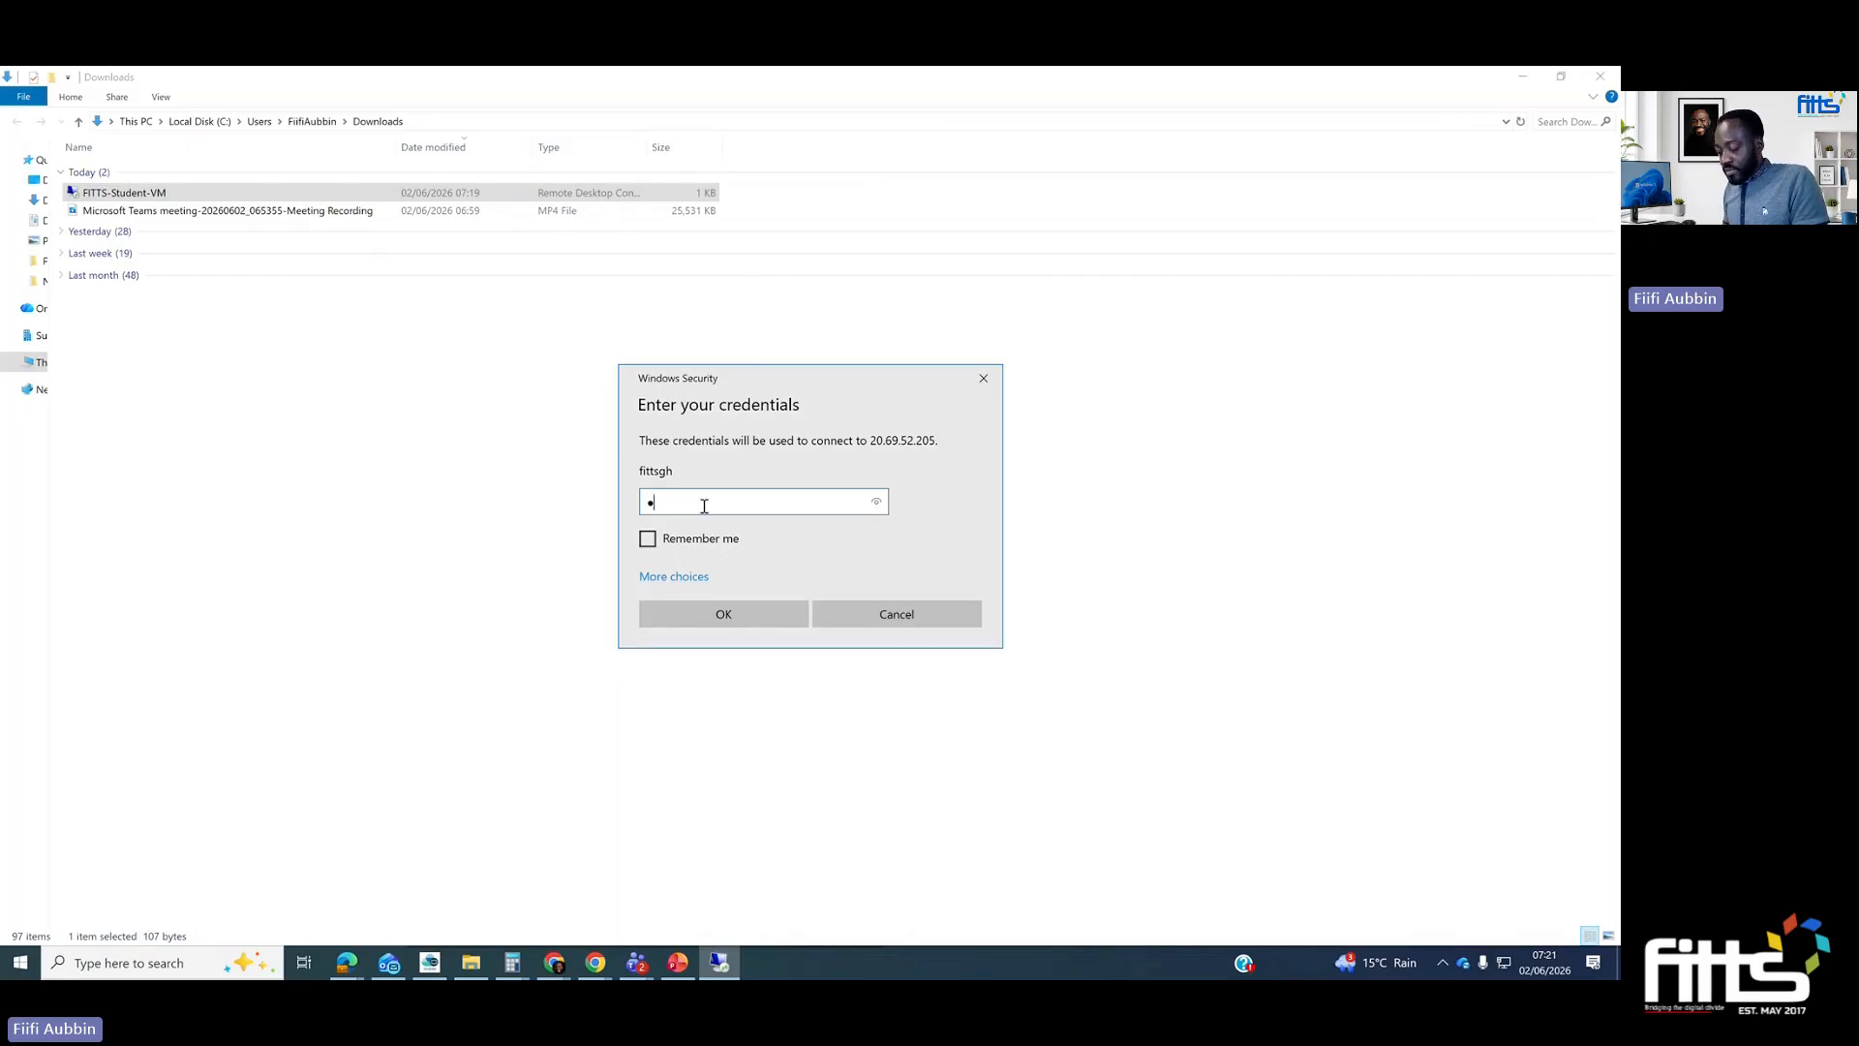
pyautogui.write('••••••••••')
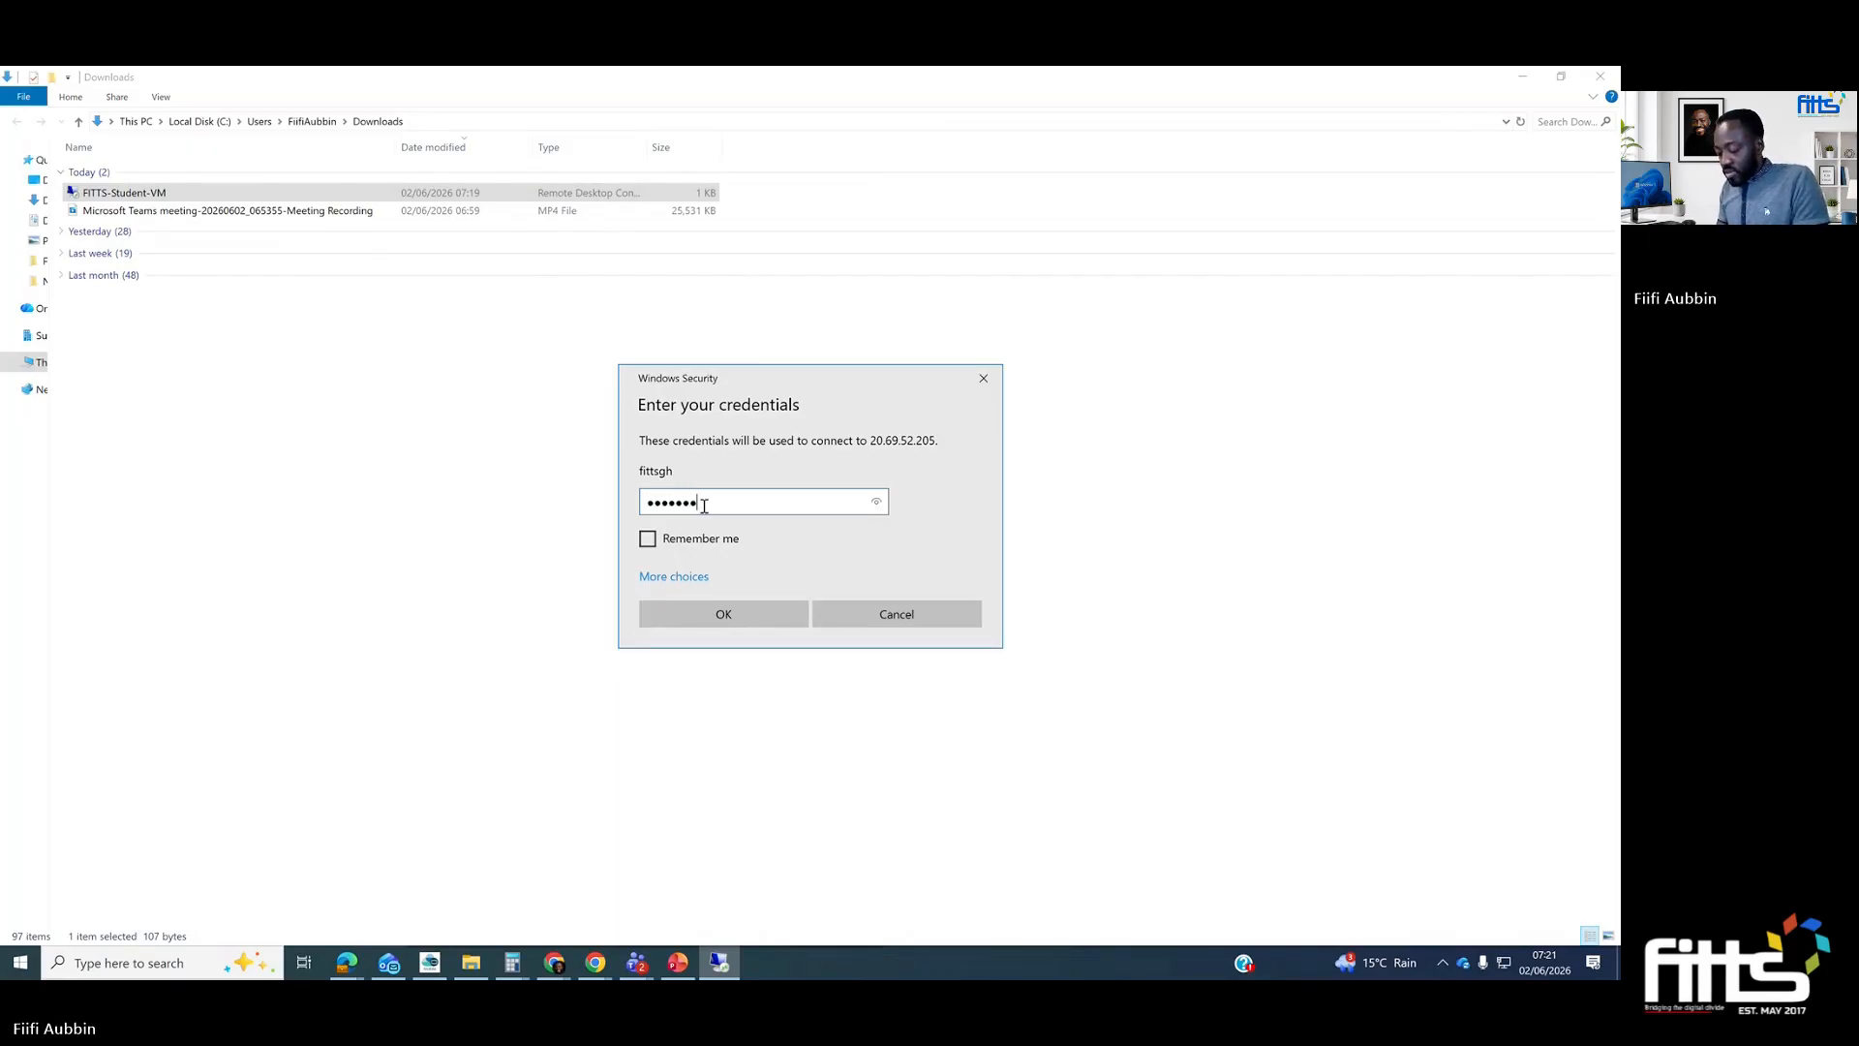
pyautogui.write('••')
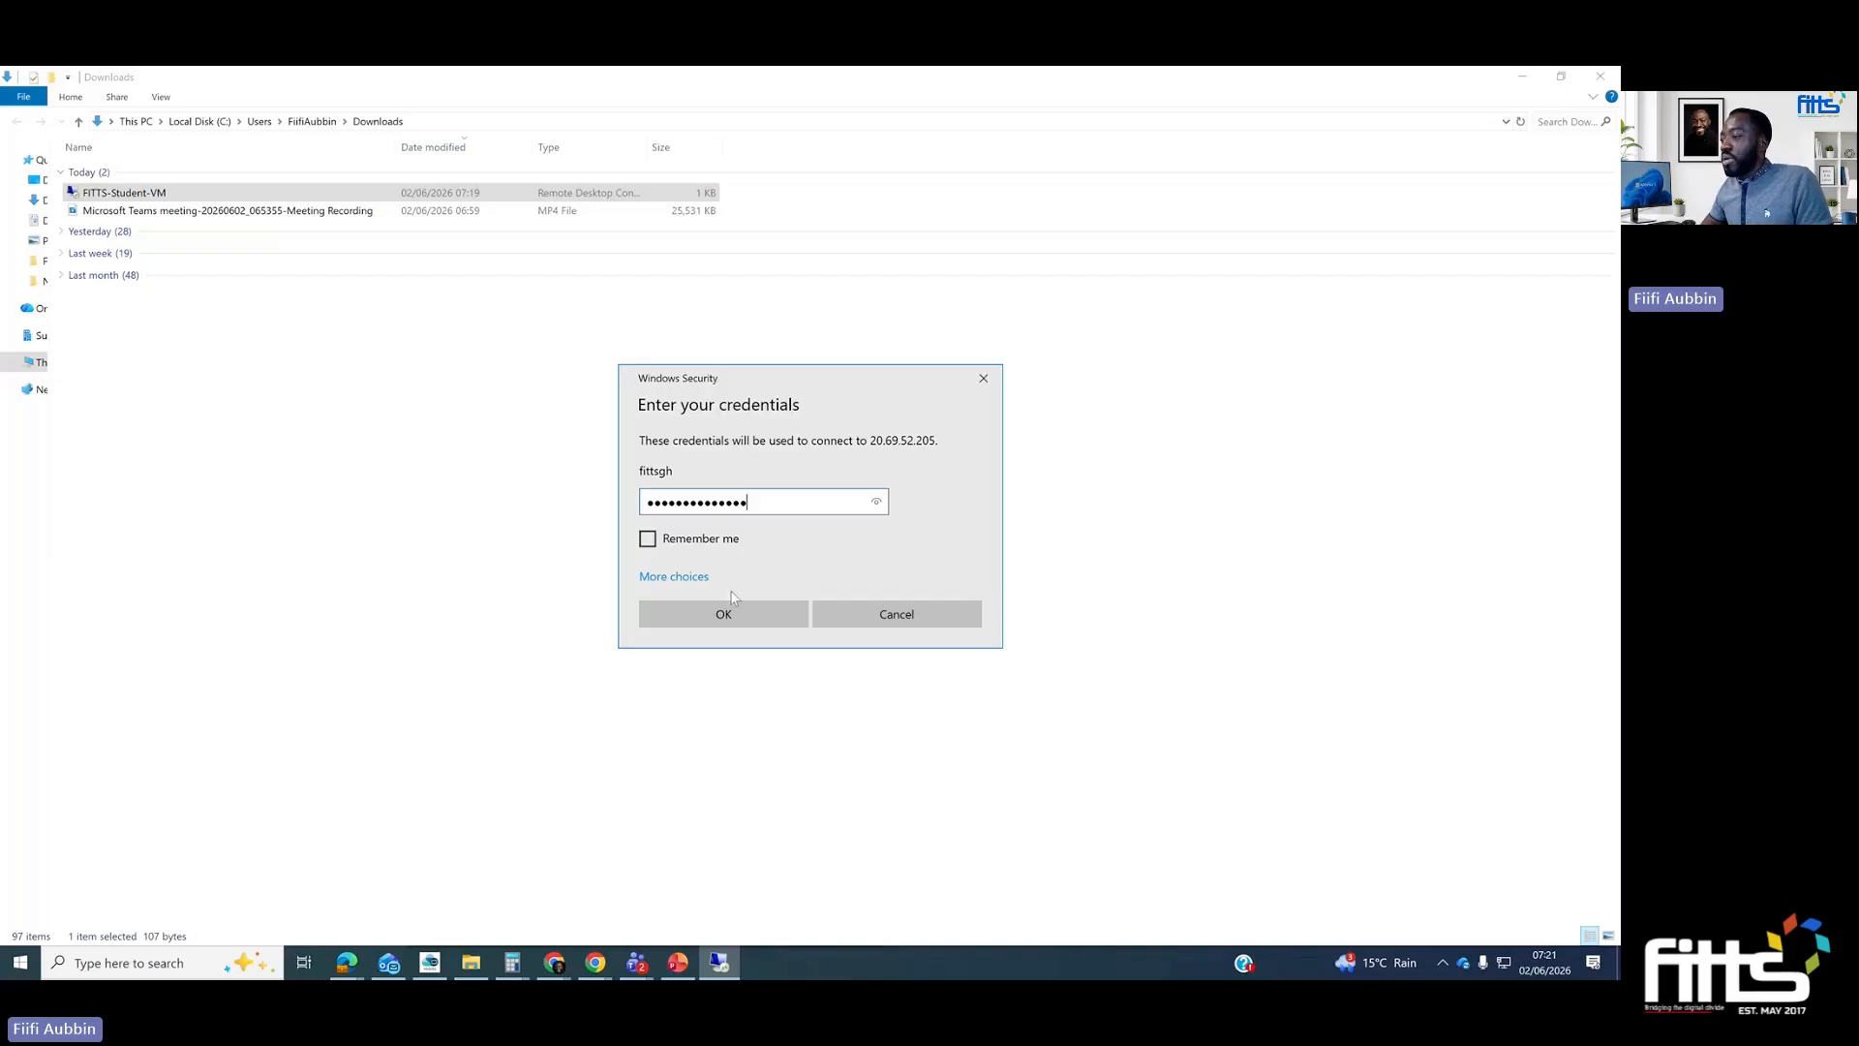
pyautogui.click(680, 539)
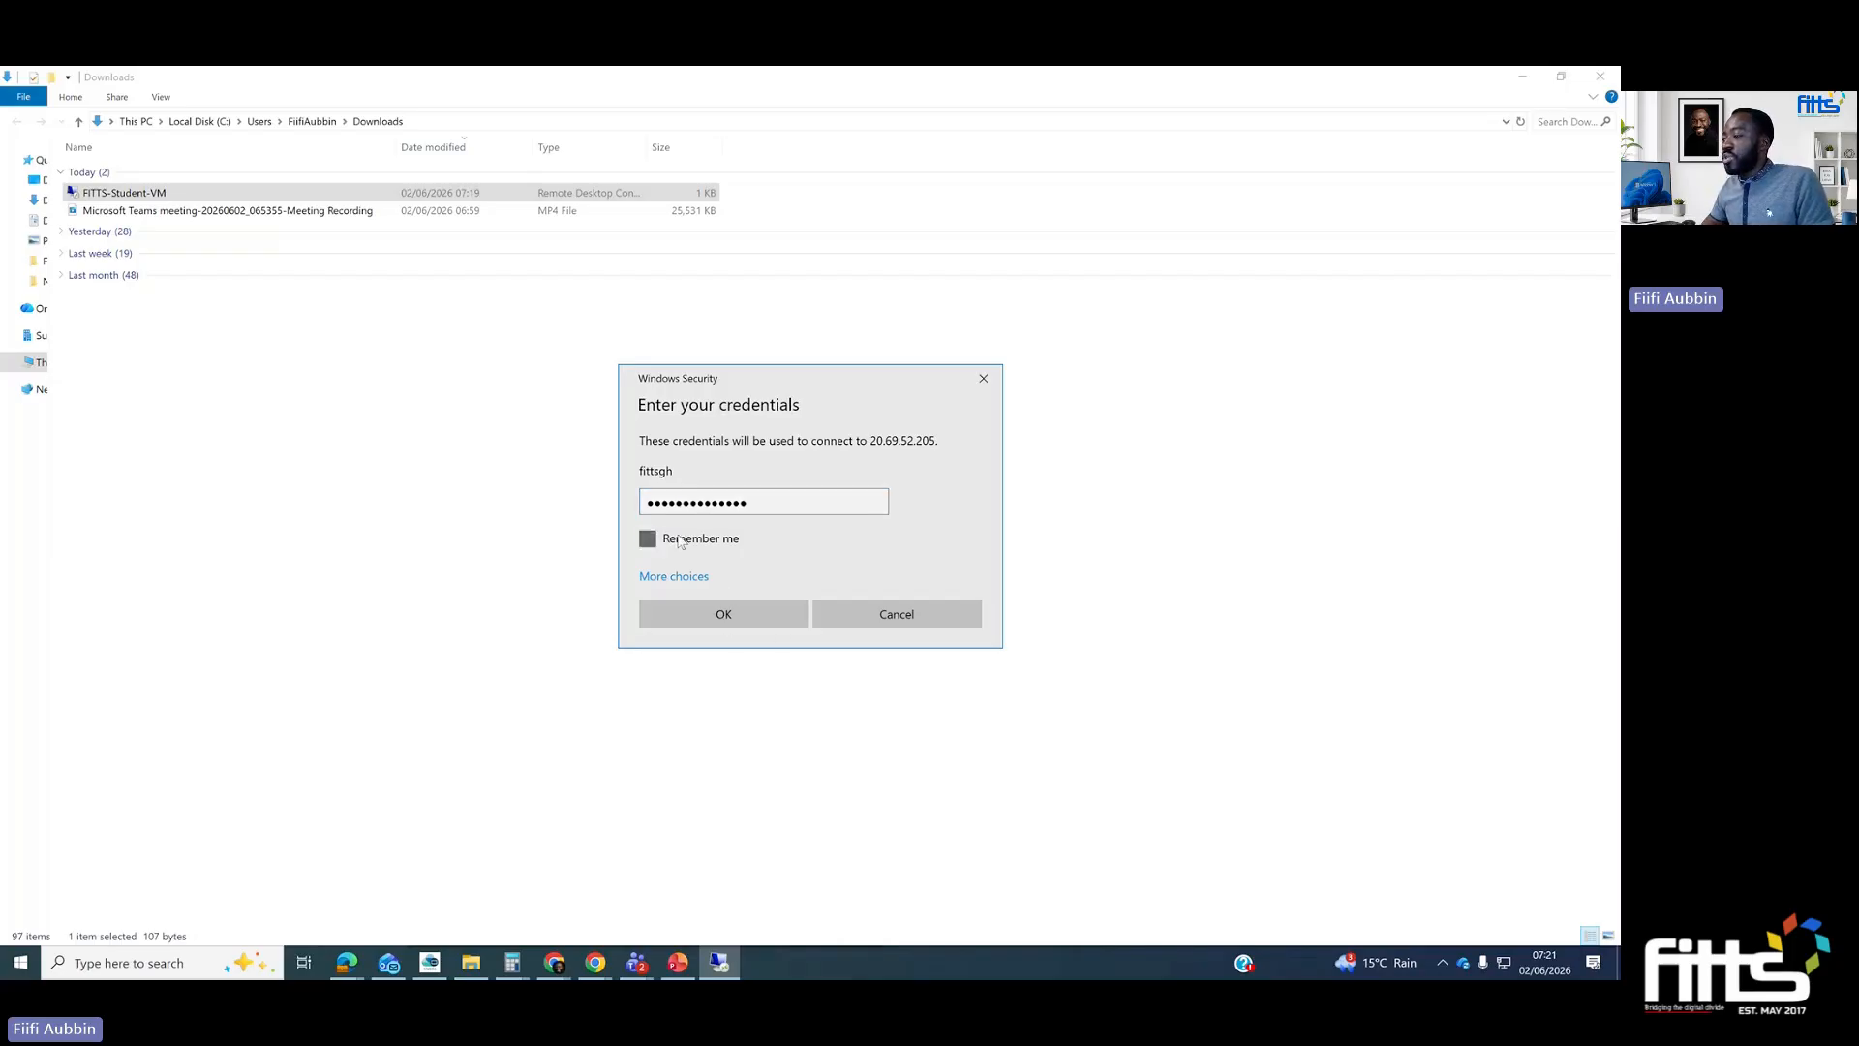
pyautogui.click(745, 615)
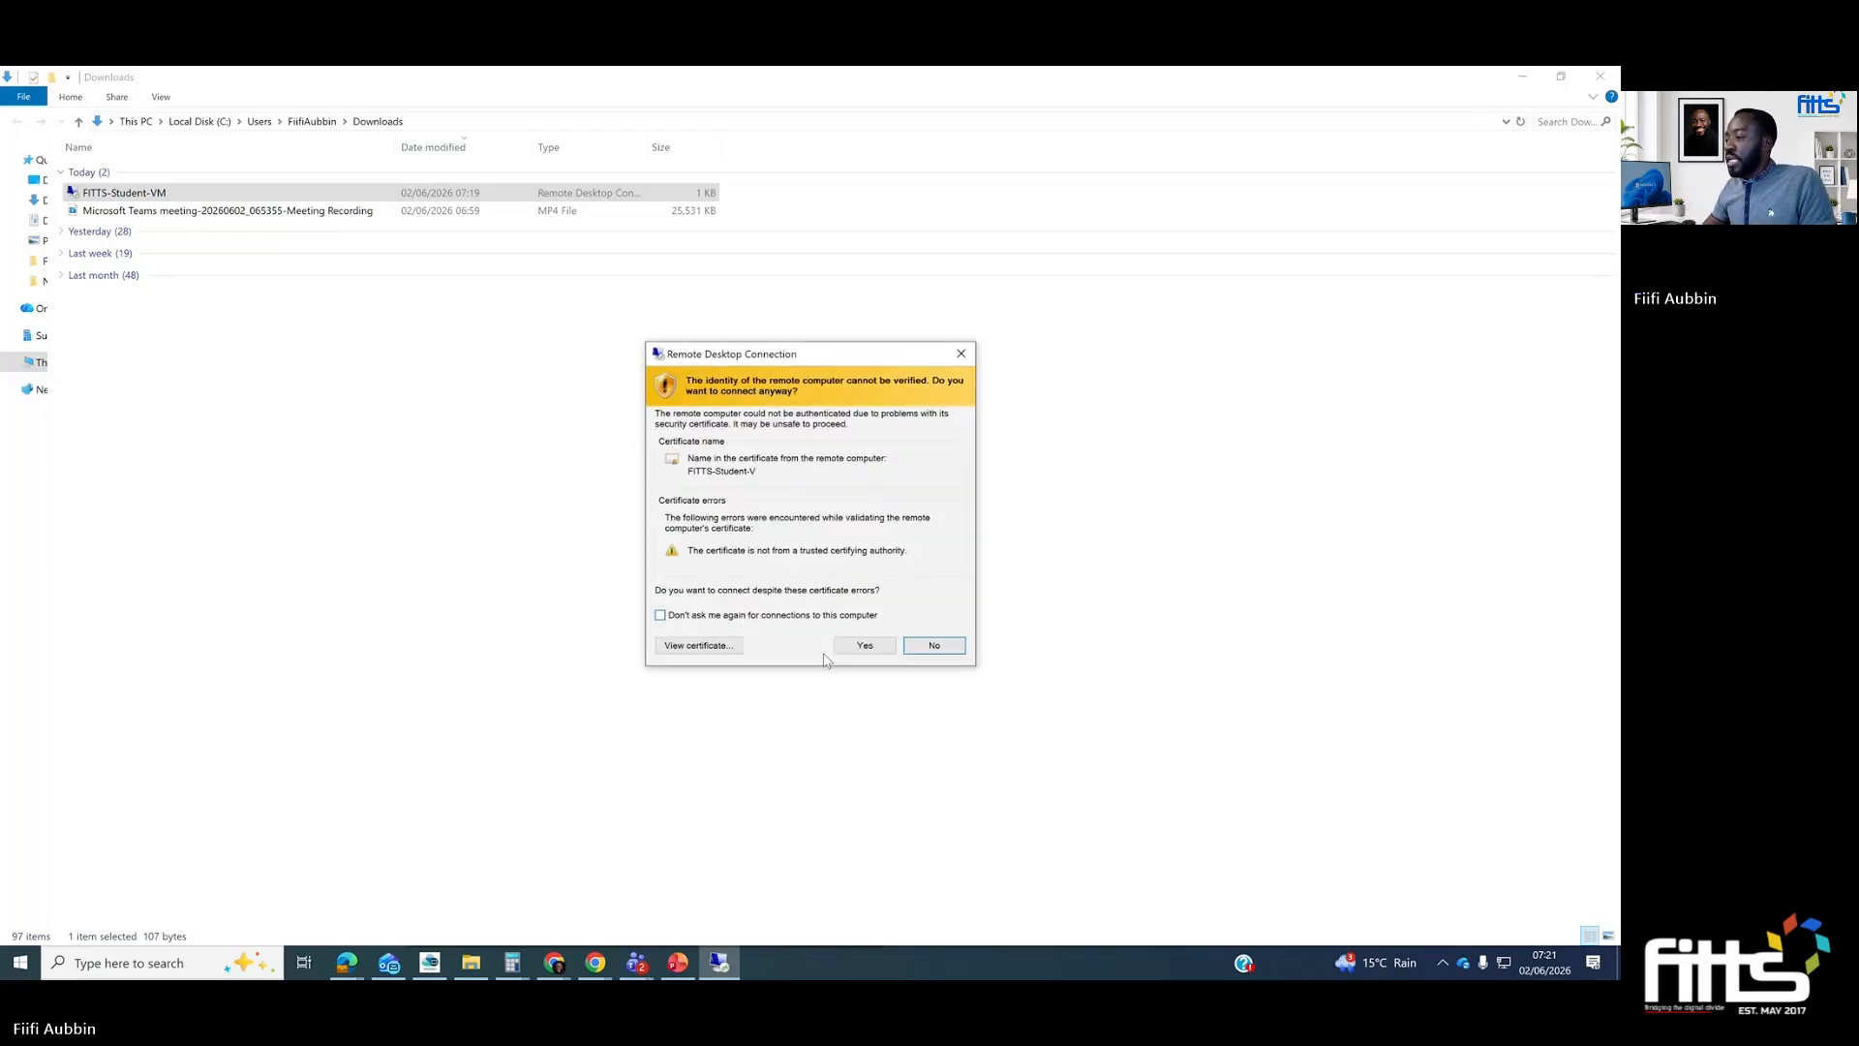
pyautogui.click(861, 646)
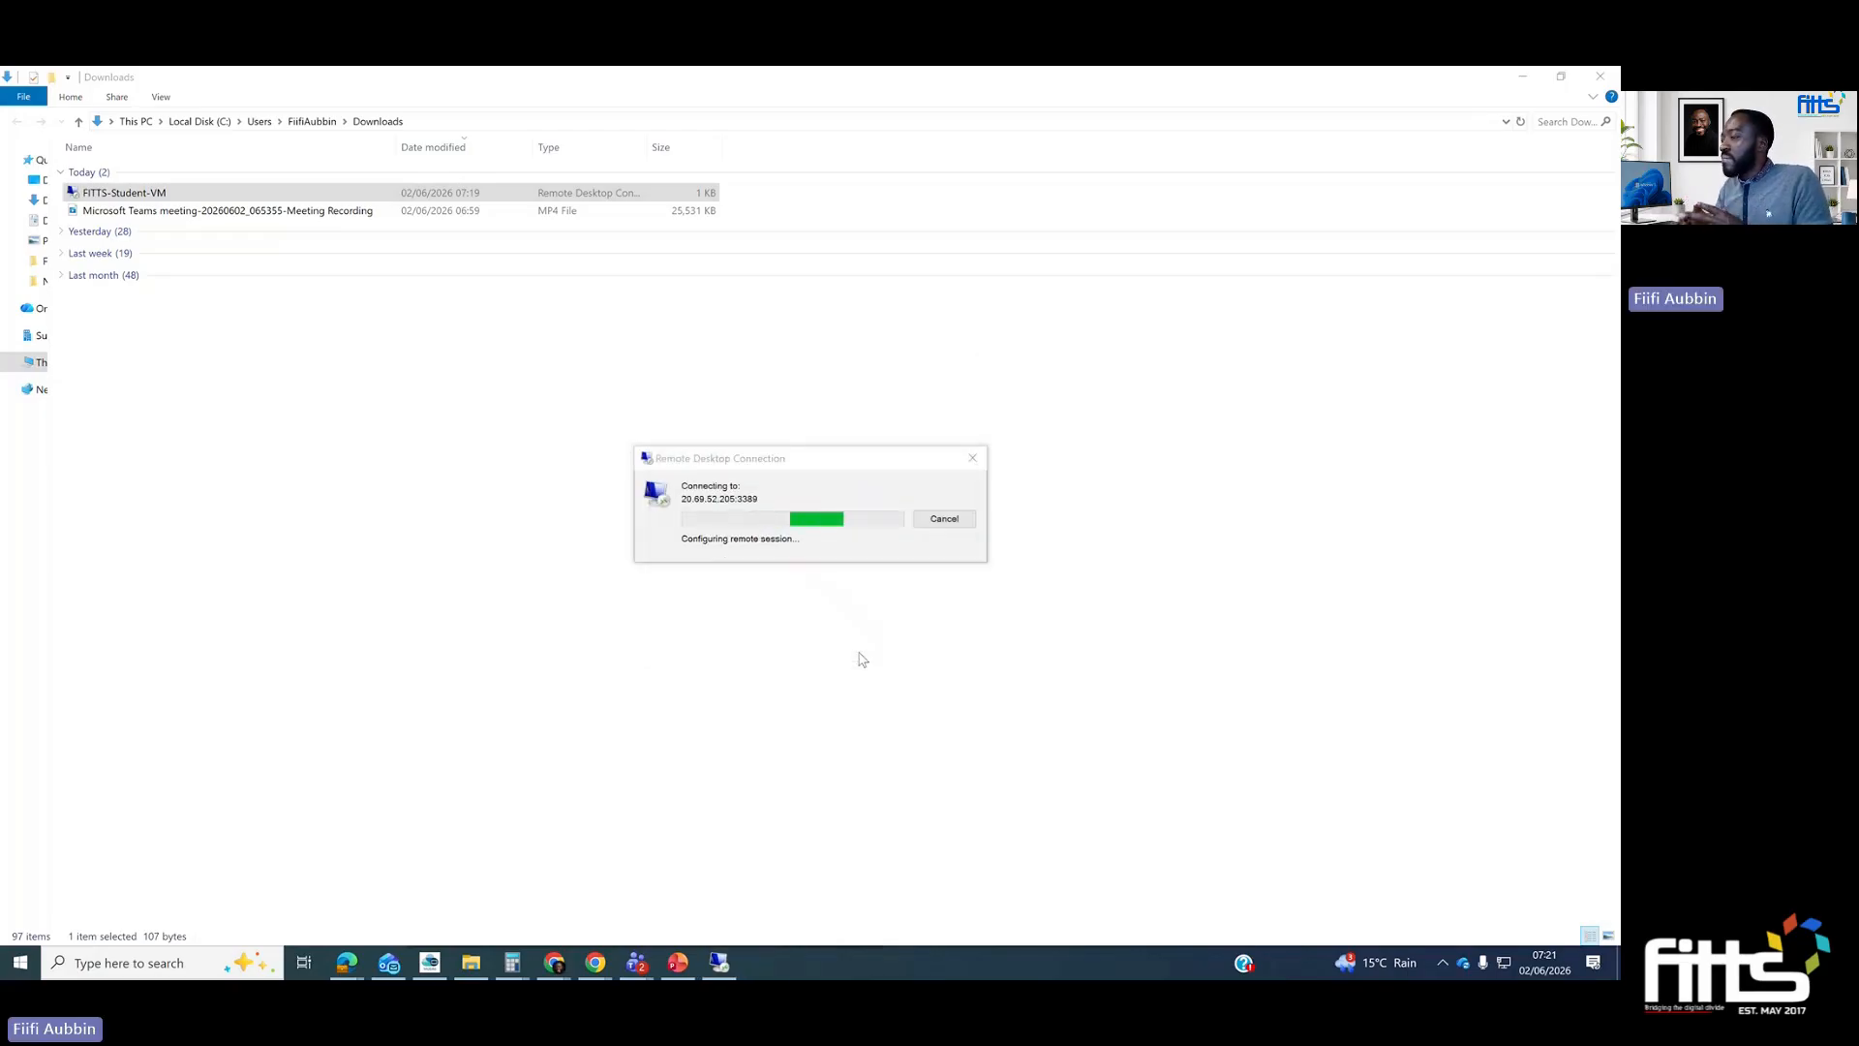